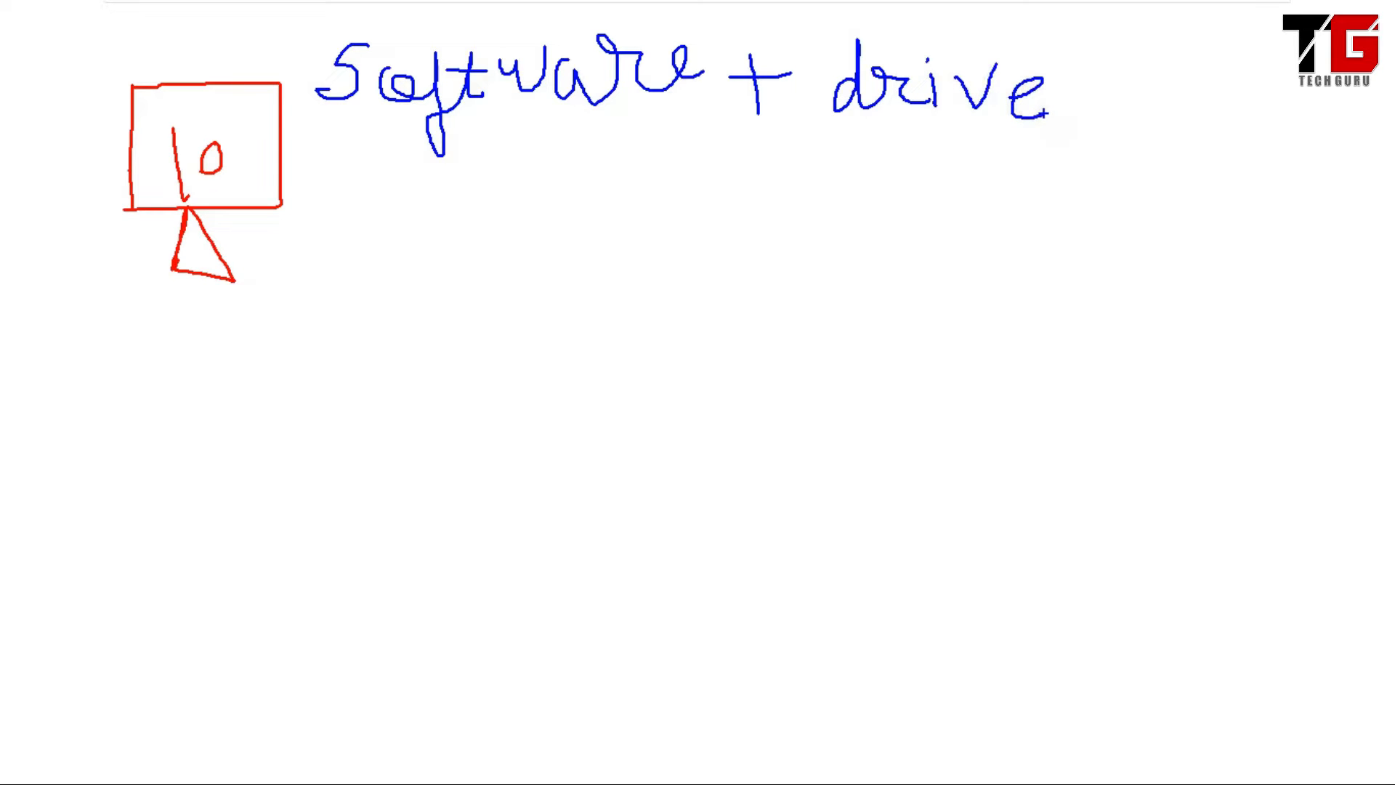
Finish the handwritten word "driver" in blue, and circle "Software" in blue and "driver" in pink.
{"action": "mouse_move", "coordinate": [712, 20]}
{"action": "left_mouse_down"}
{"action": "mouse_move", "coordinate": [467, 13]}
{"action": "mouse_move", "coordinate": [336, 36]}
{"action": "mouse_move", "coordinate": [317, 131]}
{"action": "mouse_move", "coordinate": [530, 194]}
{"action": "mouse_move", "coordinate": [701, 118]}
{"action": "mouse_move", "coordinate": [714, 24]}
{"action": "left_mouse_up"}
{"action": "mouse_move", "coordinate": [1046, 122]}
{"action": "left_mouse_down"}
{"action": "mouse_move", "coordinate": [1087, 62]}
{"action": "mouse_move", "coordinate": [1128, 115]}
{"action": "left_mouse_up"}
{"action": "key", "text": "p"}
{"action": "mouse_move", "coordinate": [973, 62]}
{"action": "left_mouse_down"}
{"action": "mouse_move", "coordinate": [949, 37]}
{"action": "mouse_move", "coordinate": [975, 69]}
{"action": "left_mouse_up"}
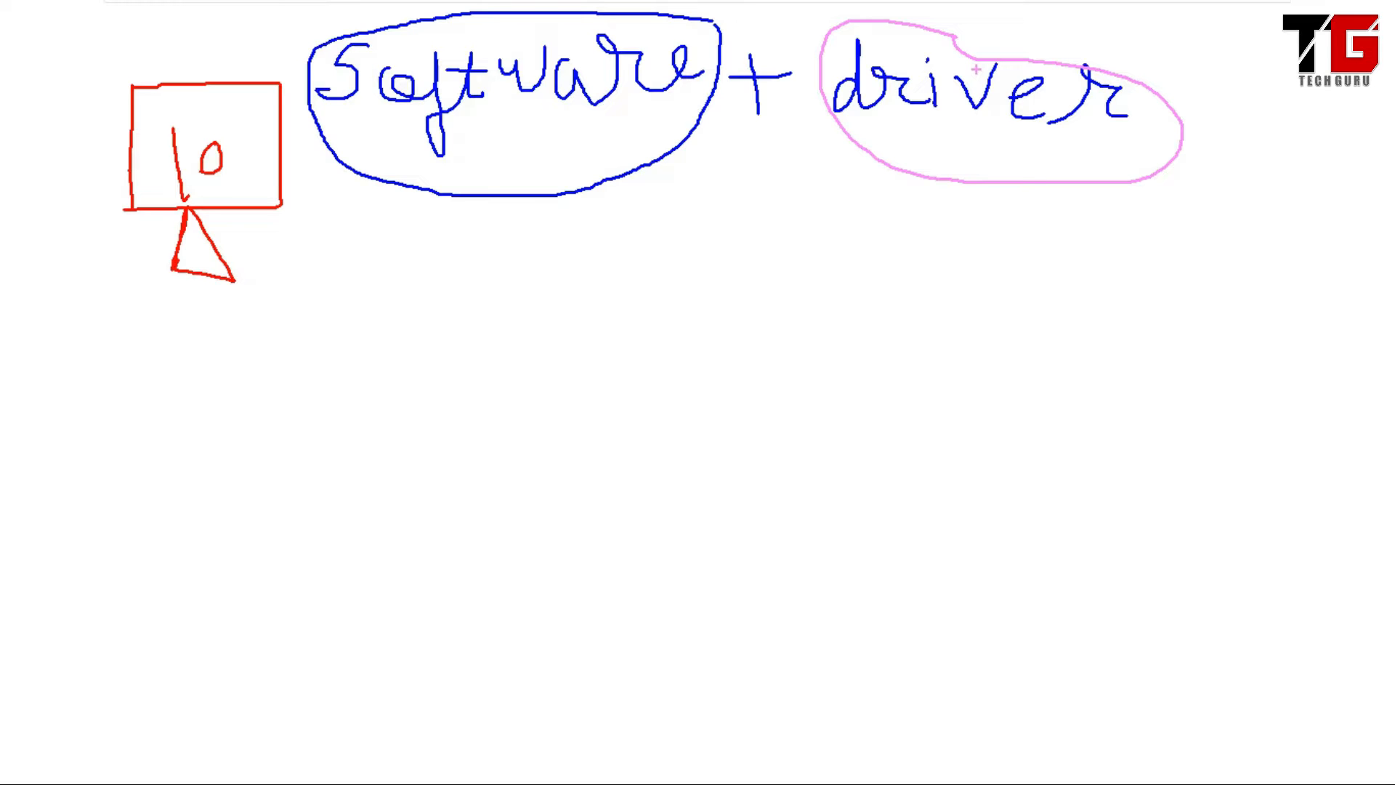
Mark "Software" with a pink tick and green loop, tick "driver" in green, and number the sketch with a circled 1.
{"action": "mouse_move", "coordinate": [356, 202]}
{"action": "left_mouse_down"}
{"action": "mouse_move", "coordinate": [473, 192]}
{"action": "mouse_move", "coordinate": [614, 96]}
{"action": "left_mouse_up"}
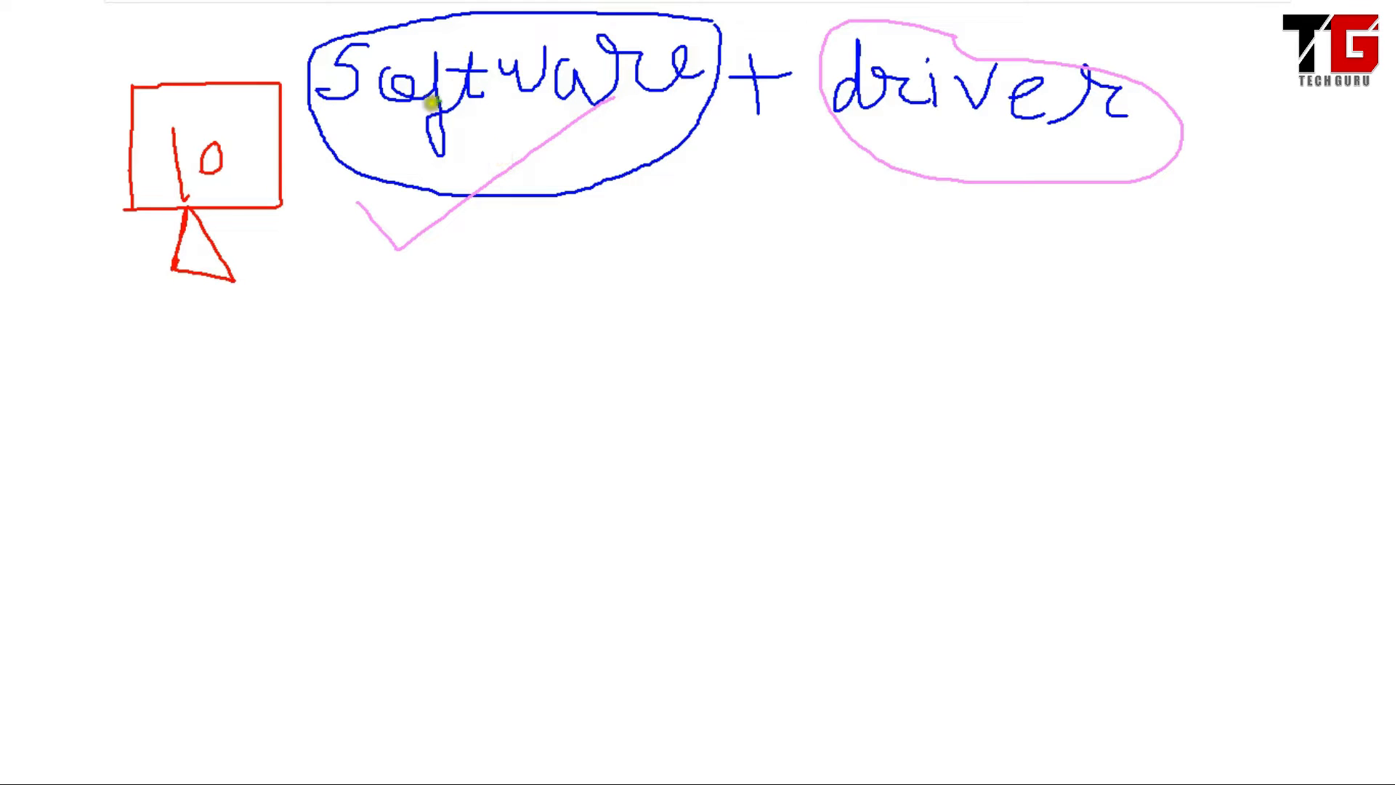
{"action": "mouse_move", "coordinate": [478, 44]}
{"action": "left_mouse_down"}
{"action": "mouse_move", "coordinate": [388, 29]}
{"action": "mouse_move", "coordinate": [742, 74]}
{"action": "mouse_move", "coordinate": [569, 32]}
{"action": "mouse_move", "coordinate": [480, 41]}
{"action": "left_mouse_up"}
{"action": "mouse_move", "coordinate": [903, 144]}
{"action": "left_mouse_down"}
{"action": "mouse_move", "coordinate": [957, 239]}
{"action": "mouse_move", "coordinate": [1202, 74]}
{"action": "left_mouse_up"}
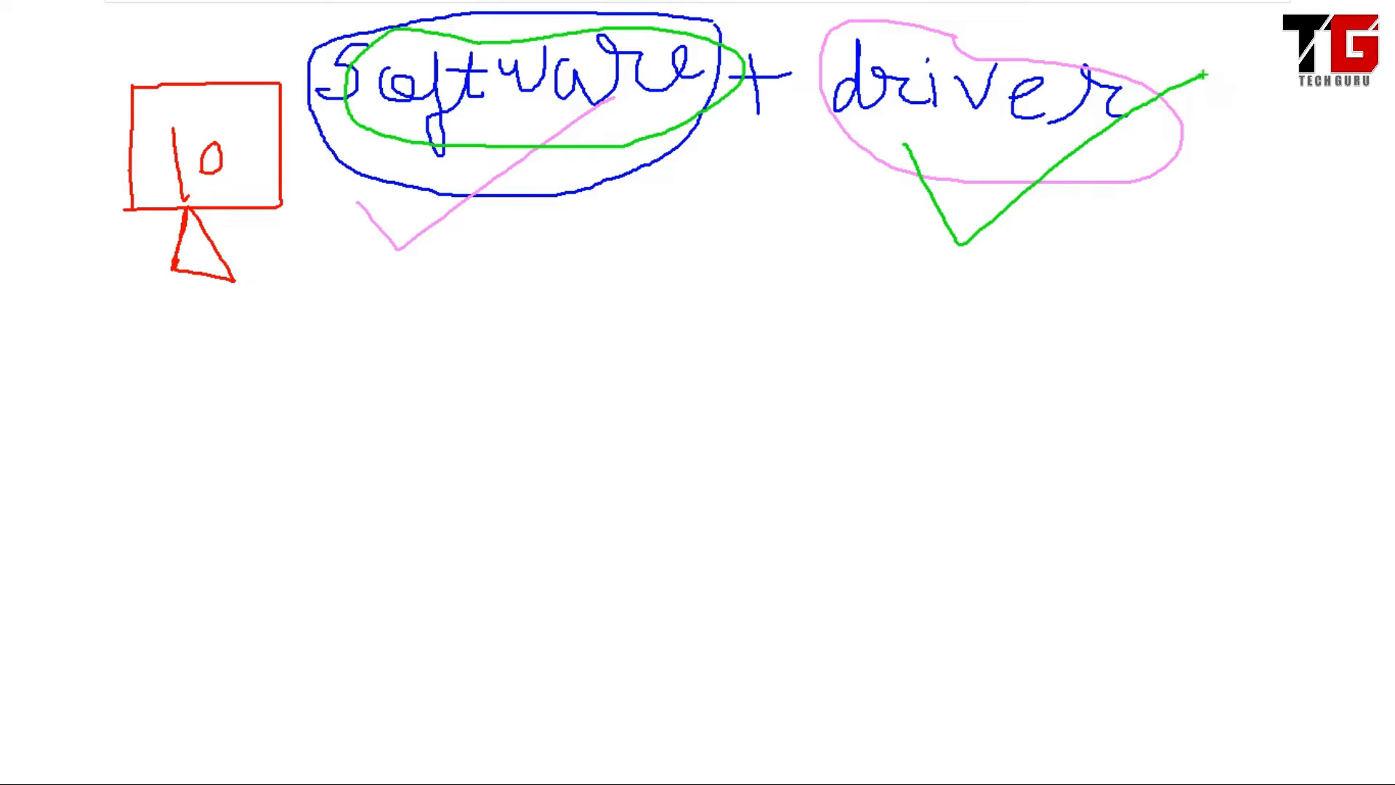
{"action": "left_click_drag", "start_coordinate": [49, 95], "coordinate": [59, 58]}
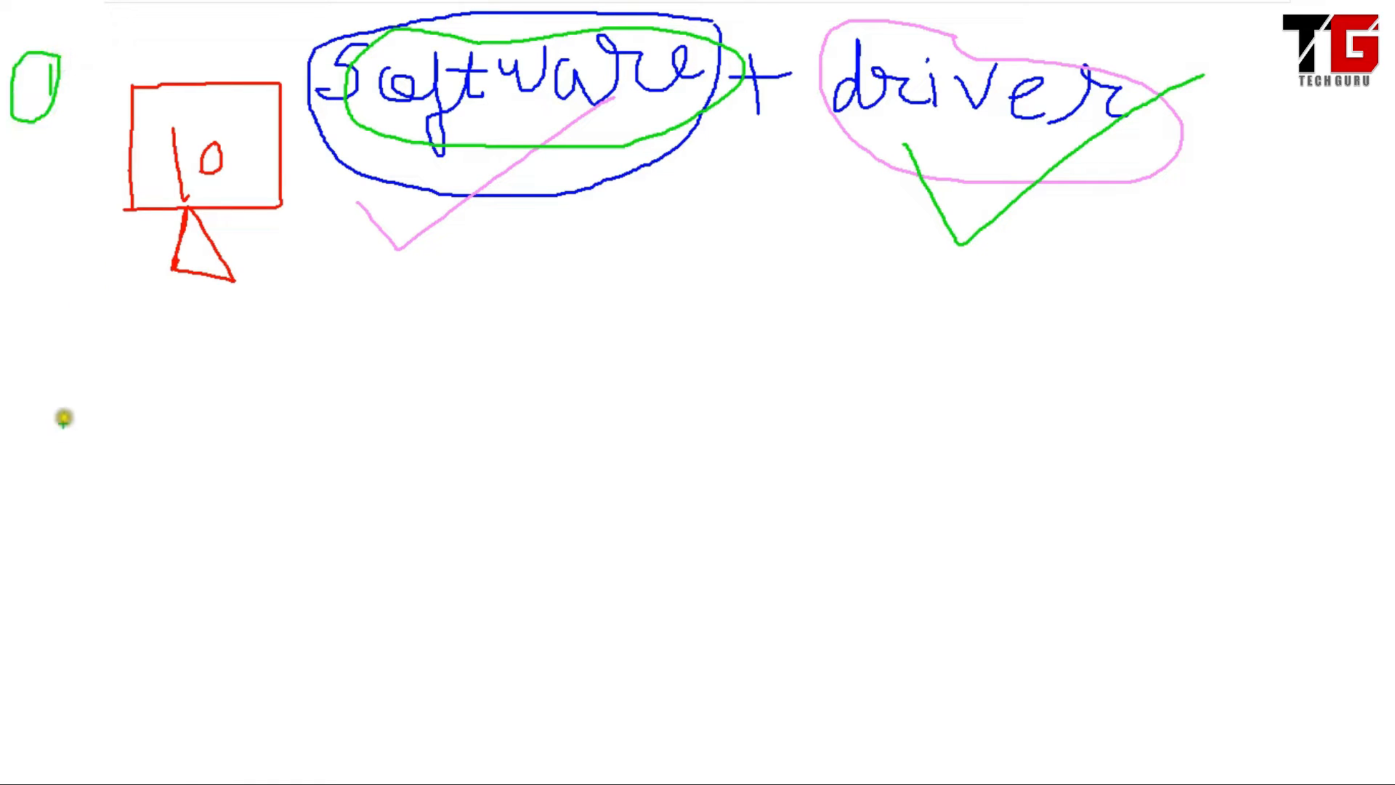
Draw a second green sketch below with a circled 2, a square, the letter D and an arrow leading to handwritten text.
{"action": "left_click_drag", "start_coordinate": [33, 347], "coordinate": [116, 412]}
{"action": "mouse_move", "coordinate": [72, 300]}
{"action": "left_mouse_down"}
{"action": "mouse_move", "coordinate": [14, 399]}
{"action": "mouse_move", "coordinate": [54, 291]}
{"action": "left_mouse_up"}
{"action": "mouse_move", "coordinate": [237, 338]}
{"action": "left_mouse_down"}
{"action": "mouse_move", "coordinate": [237, 500]}
{"action": "mouse_move", "coordinate": [249, 493]}
{"action": "left_mouse_up"}
{"action": "mouse_move", "coordinate": [513, 315]}
{"action": "left_mouse_down"}
{"action": "mouse_move", "coordinate": [503, 385]}
{"action": "mouse_move", "coordinate": [545, 315]}
{"action": "mouse_move", "coordinate": [480, 391]}
{"action": "left_mouse_up"}
{"action": "left_click_drag", "start_coordinate": [565, 332], "coordinate": [686, 335]}
{"action": "left_click_drag", "start_coordinate": [644, 314], "coordinate": [650, 368]}
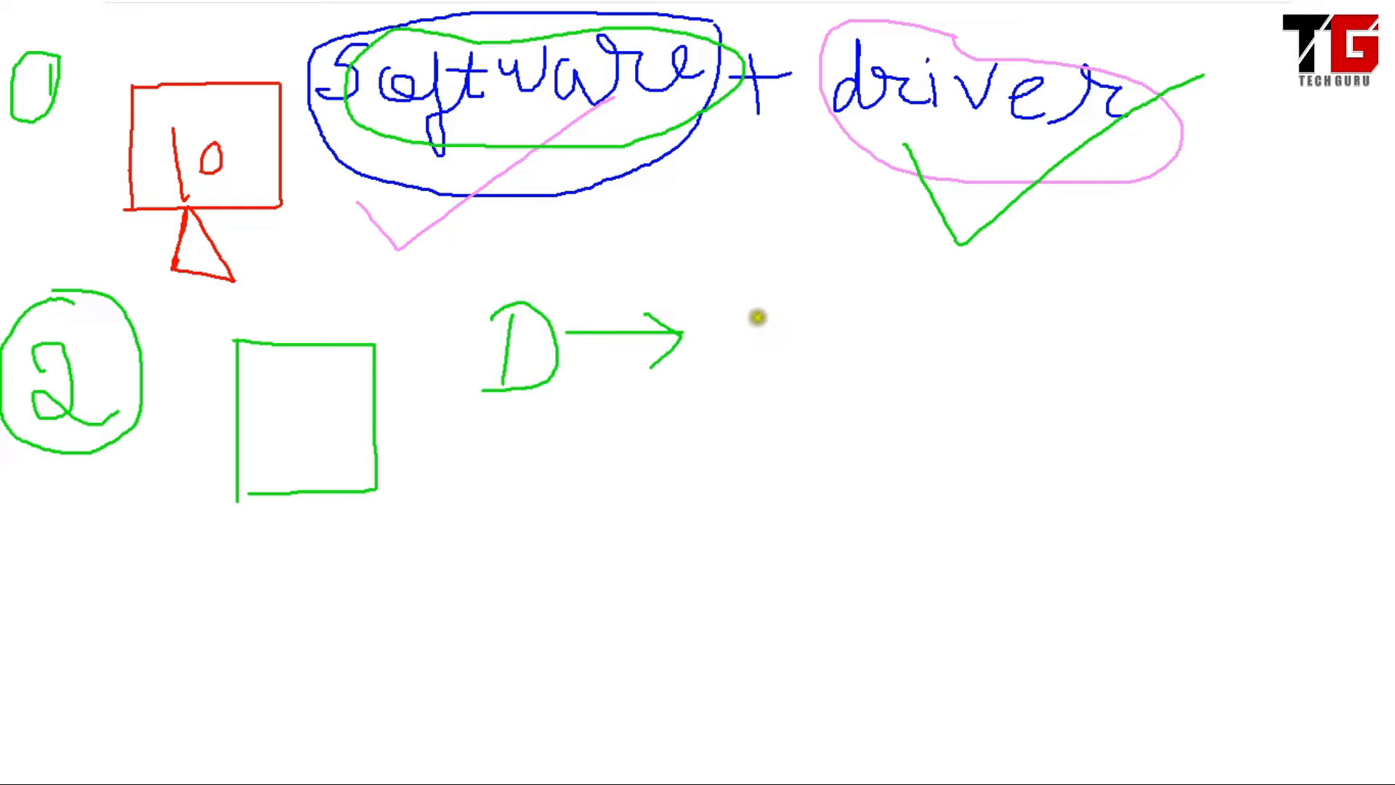
{"action": "left_click_drag", "start_coordinate": [758, 311], "coordinate": [760, 389]}
{"action": "mouse_move", "coordinate": [760, 315]}
{"action": "left_mouse_down"}
{"action": "mouse_move", "coordinate": [1015, 336]}
{"action": "mouse_move", "coordinate": [1025, 373]}
{"action": "mouse_move", "coordinate": [1012, 358]}
{"action": "mouse_move", "coordinate": [1024, 320]}
{"action": "mouse_move", "coordinate": [1094, 361]}
{"action": "mouse_move", "coordinate": [1170, 353]}
{"action": "left_mouse_up"}
{"action": "left_click_drag", "start_coordinate": [942, 312], "coordinate": [994, 300]}
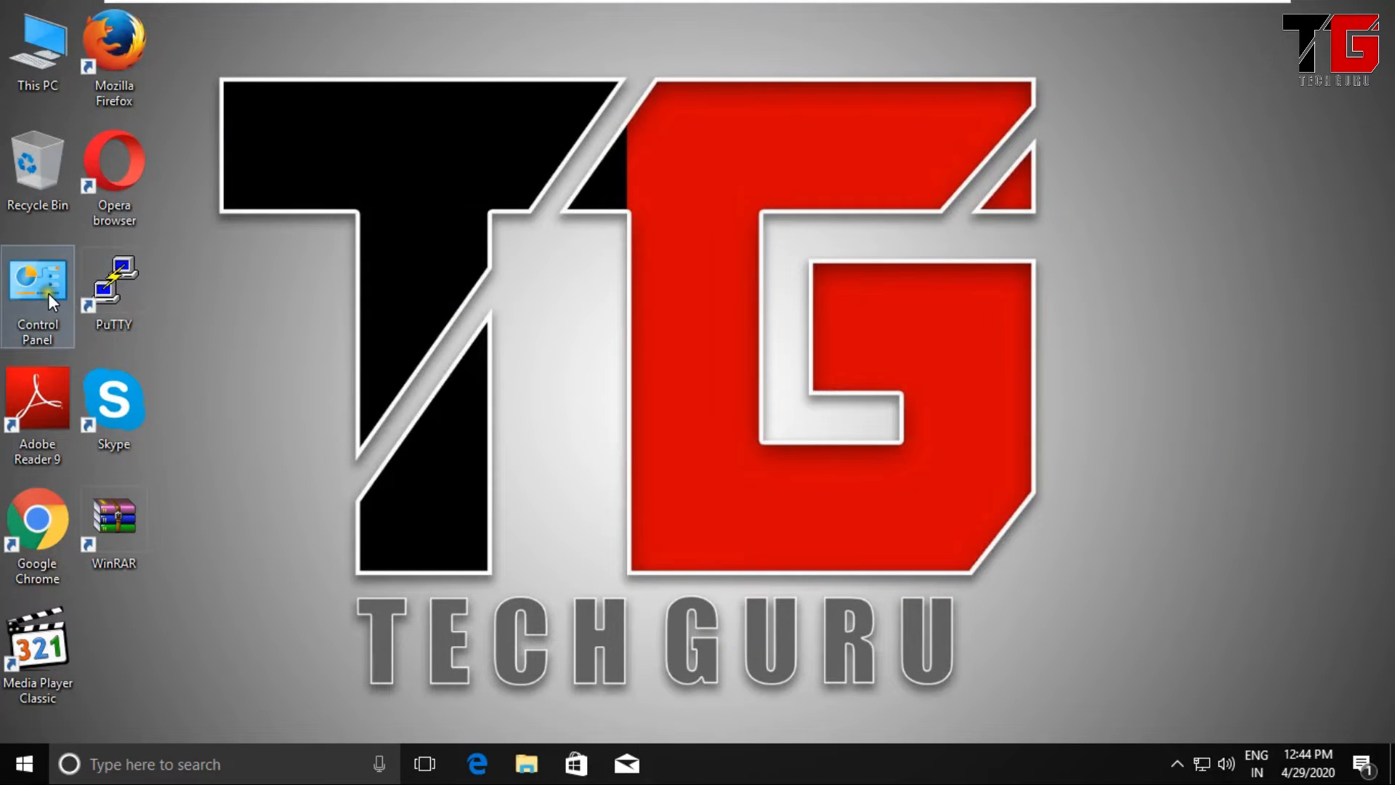
Open the Control Panel from the desktop and show its items as large icons.
{"action": "double_click", "coordinate": [47, 294]}
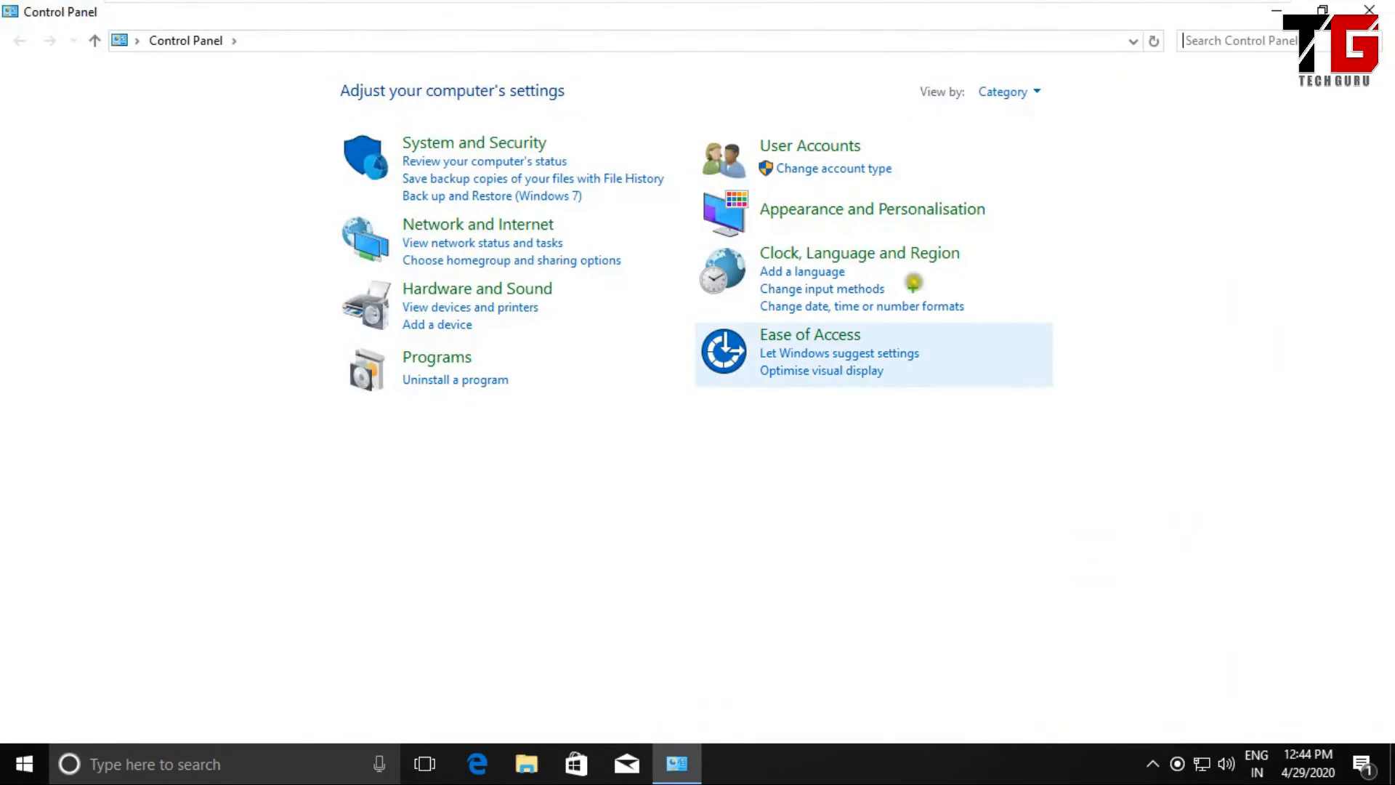
{"action": "mouse_move", "coordinate": [1106, 69]}
{"action": "left_mouse_down"}
{"action": "mouse_move", "coordinate": [984, 63]}
{"action": "mouse_move", "coordinate": [950, 137]}
{"action": "mouse_move", "coordinate": [1105, 125]}
{"action": "mouse_move", "coordinate": [1090, 71]}
{"action": "left_mouse_up"}
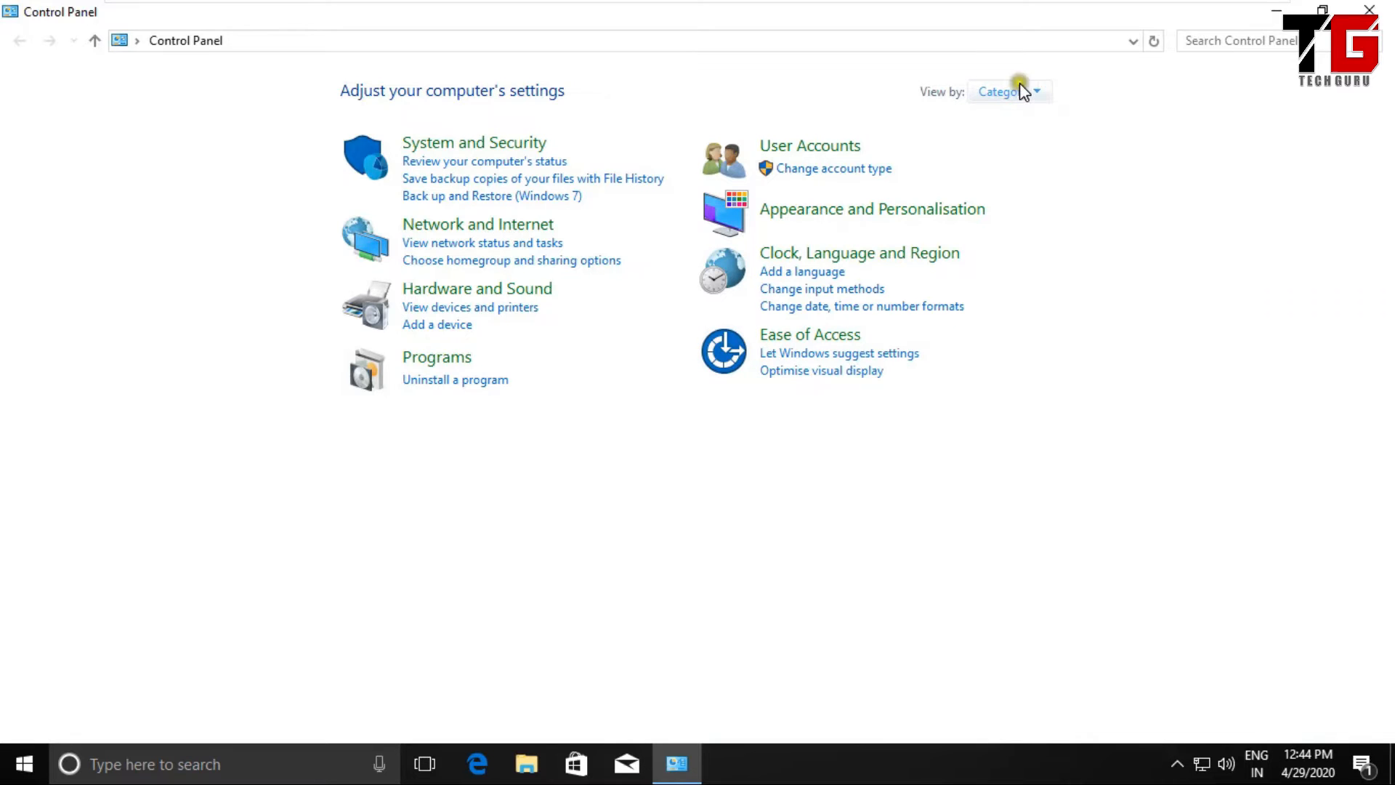
{"action": "left_click", "coordinate": [1035, 95]}
{"action": "left_click", "coordinate": [1038, 149]}
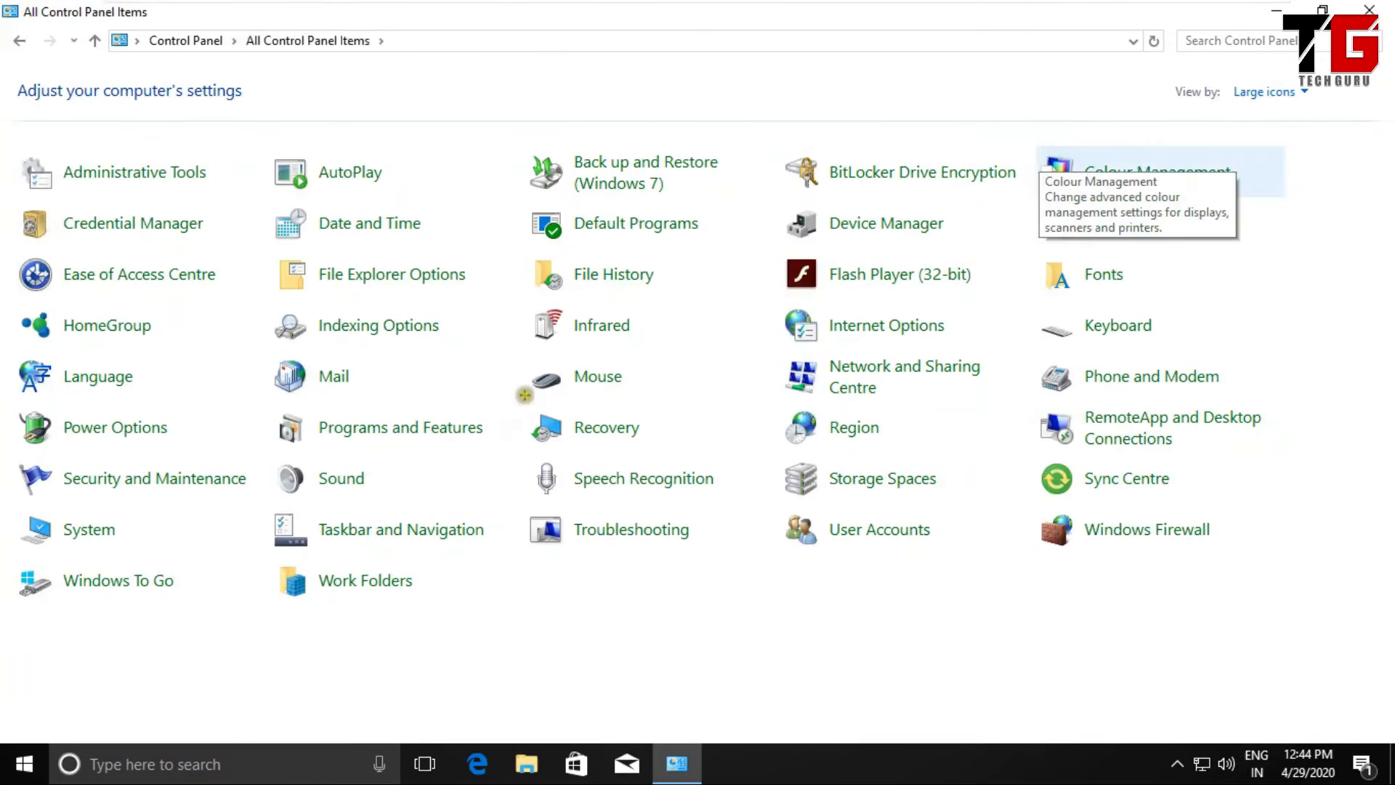
Open the Recovery tools and bring up the Configure System Restore settings.
{"action": "mouse_move", "coordinate": [678, 414]}
{"action": "left_mouse_down"}
{"action": "mouse_move", "coordinate": [599, 407]}
{"action": "mouse_move", "coordinate": [512, 435]}
{"action": "mouse_move", "coordinate": [610, 465]}
{"action": "mouse_move", "coordinate": [614, 438]}
{"action": "left_mouse_up"}
{"action": "left_click", "coordinate": [614, 435]}
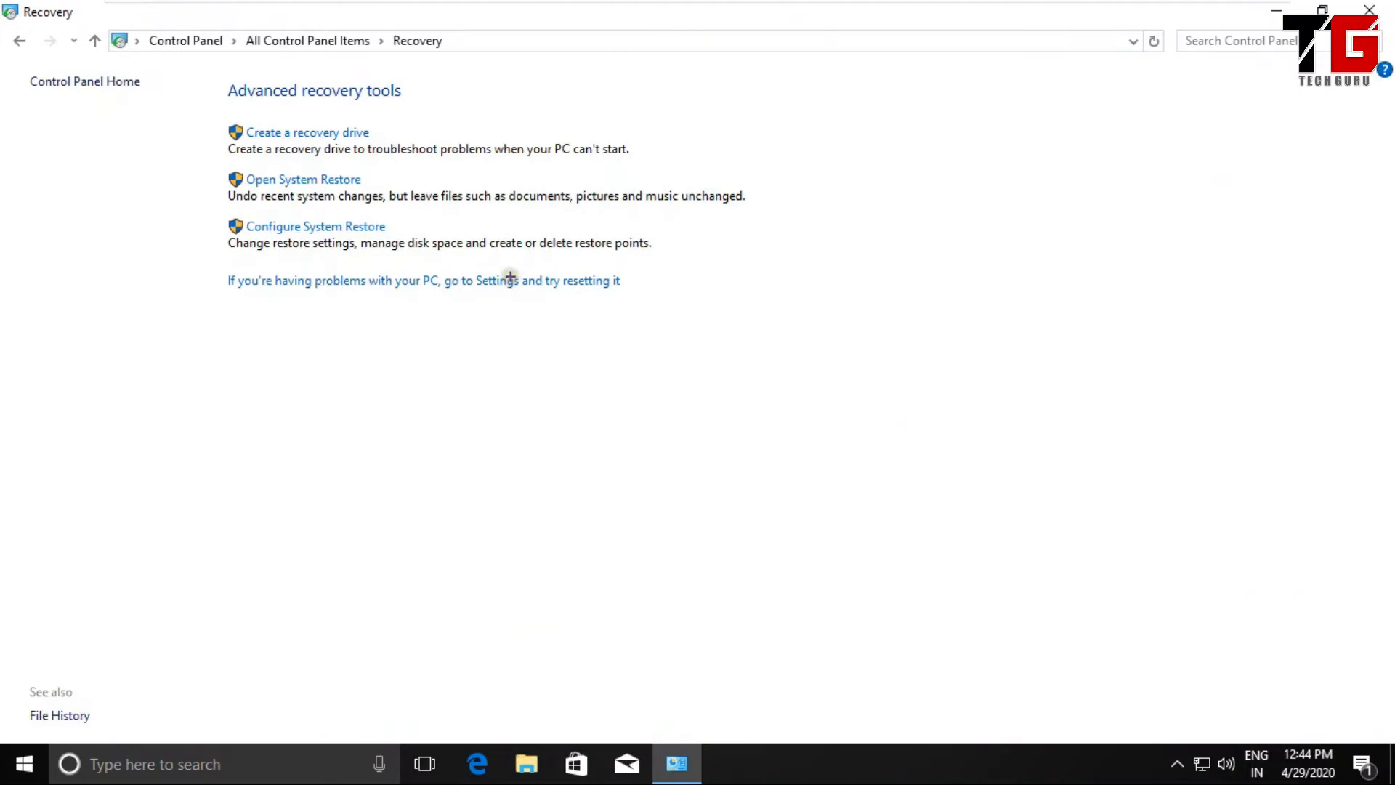
{"action": "mouse_move", "coordinate": [370, 212]}
{"action": "left_mouse_down"}
{"action": "mouse_move", "coordinate": [351, 198]}
{"action": "mouse_move", "coordinate": [218, 204]}
{"action": "mouse_move", "coordinate": [218, 249]}
{"action": "mouse_move", "coordinate": [367, 266]}
{"action": "left_mouse_up"}
{"action": "left_click", "coordinate": [354, 230]}
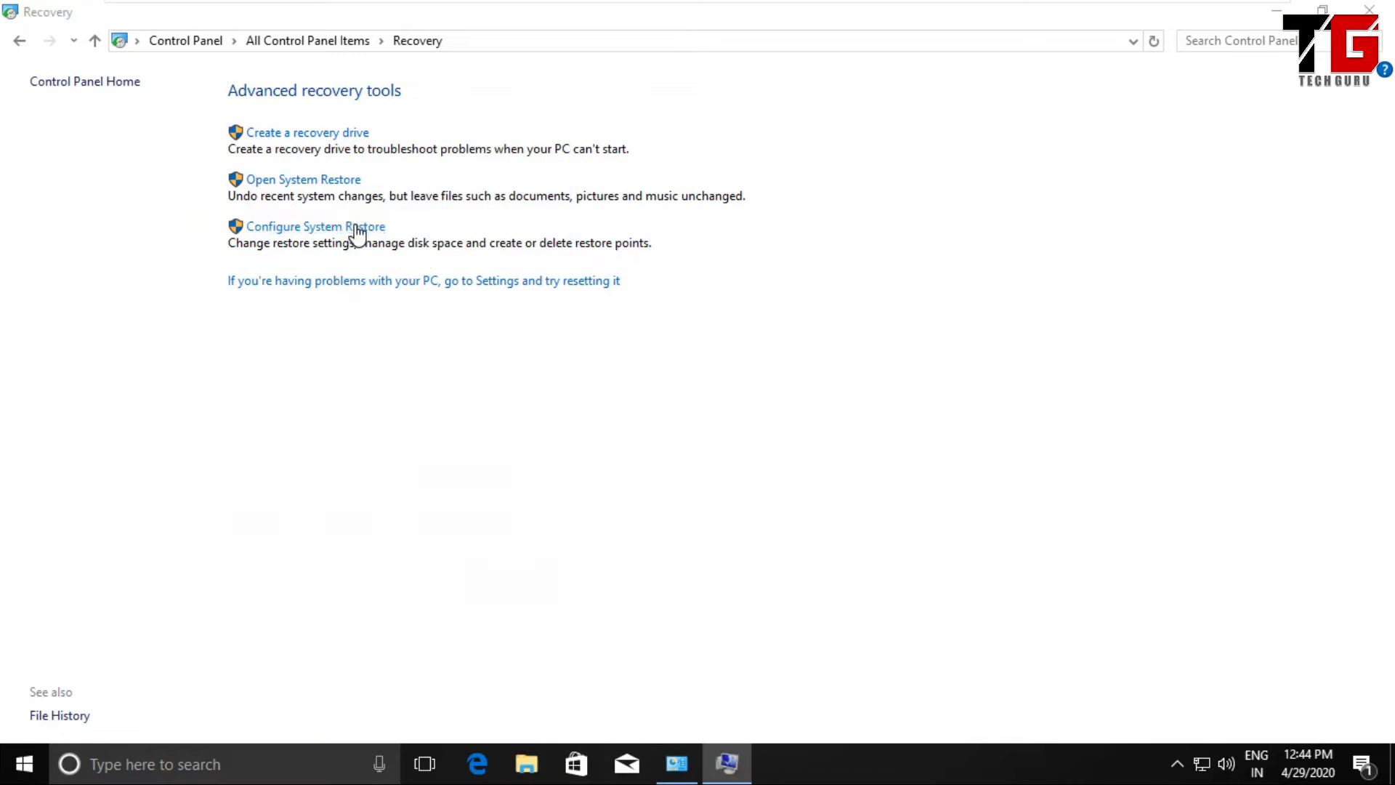
{"action": "left_click", "coordinate": [303, 433]}
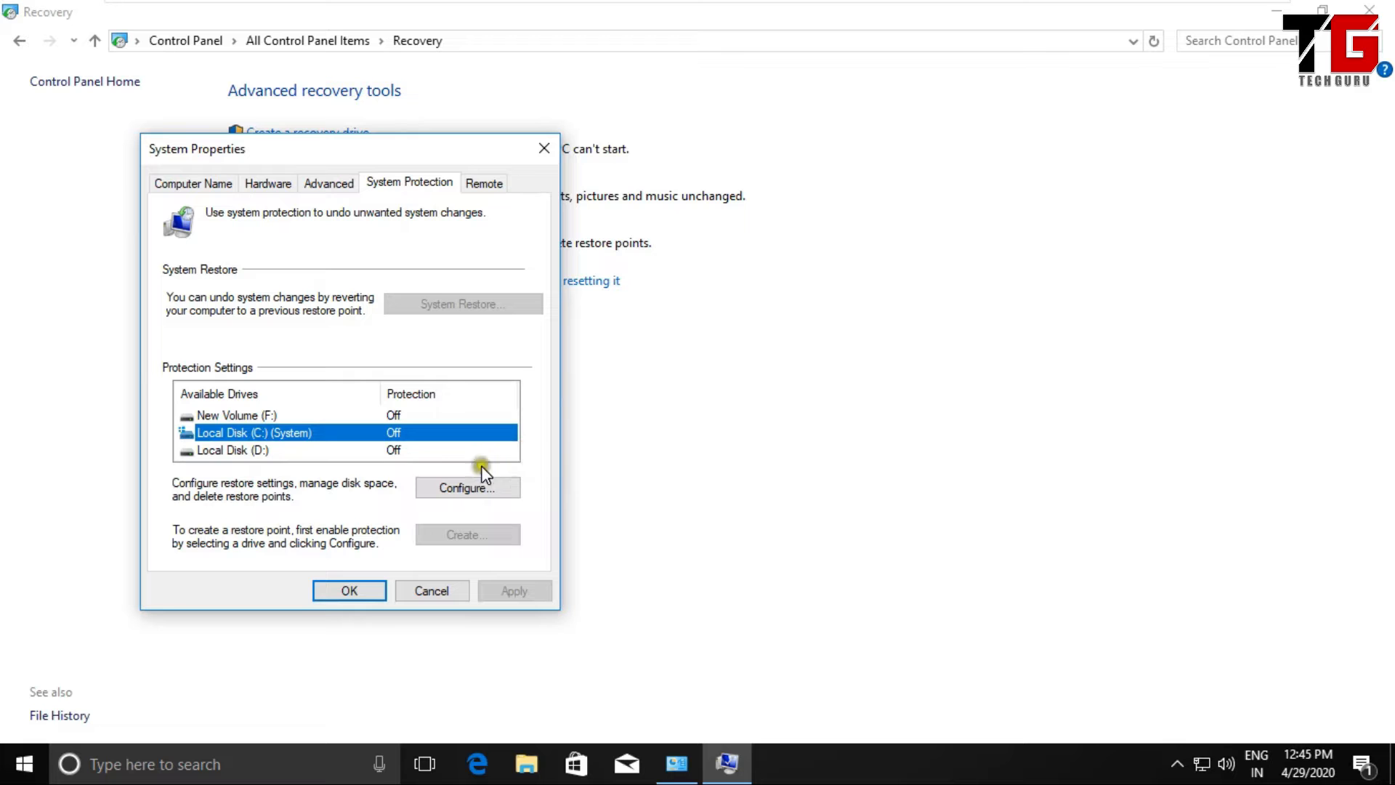
{"action": "left_click", "coordinate": [410, 452]}
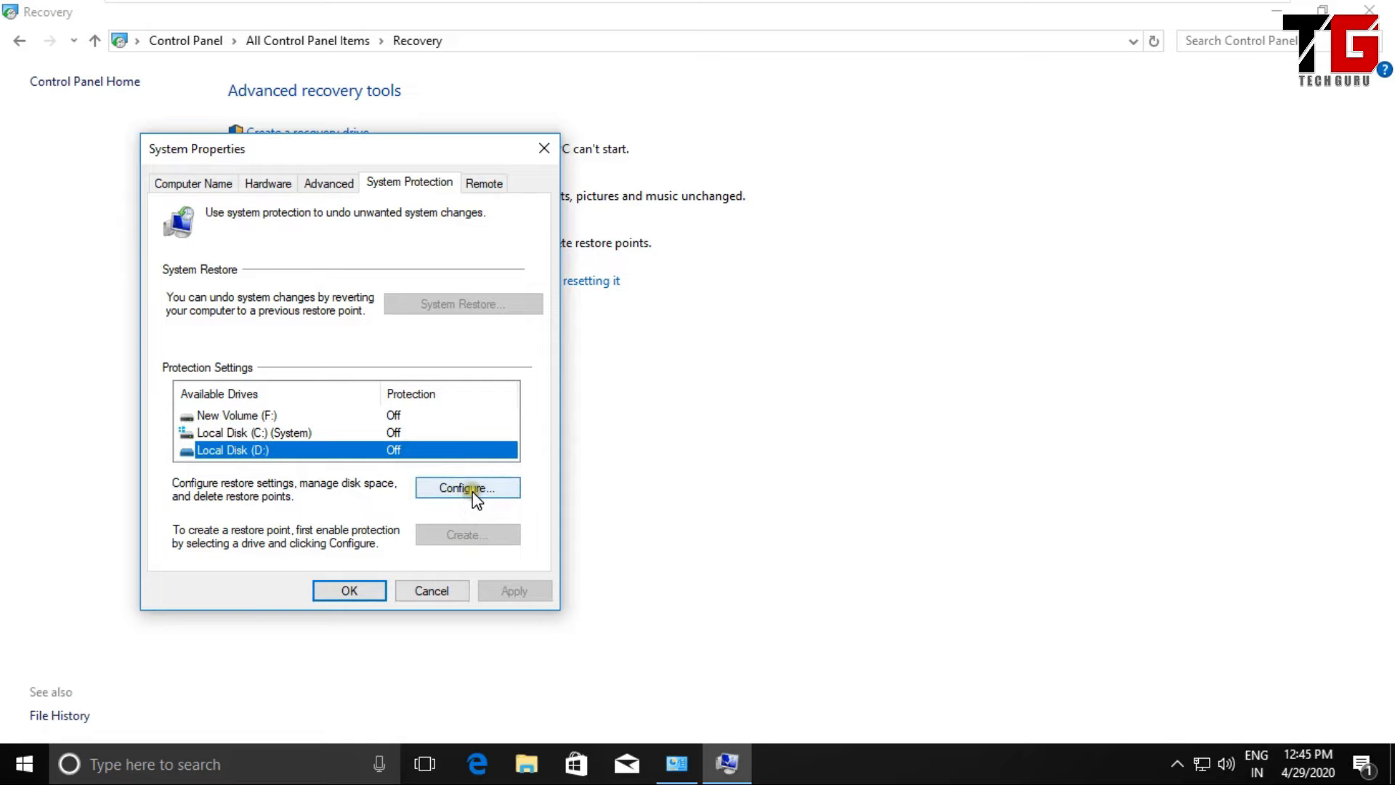
{"action": "left_click", "coordinate": [469, 488]}
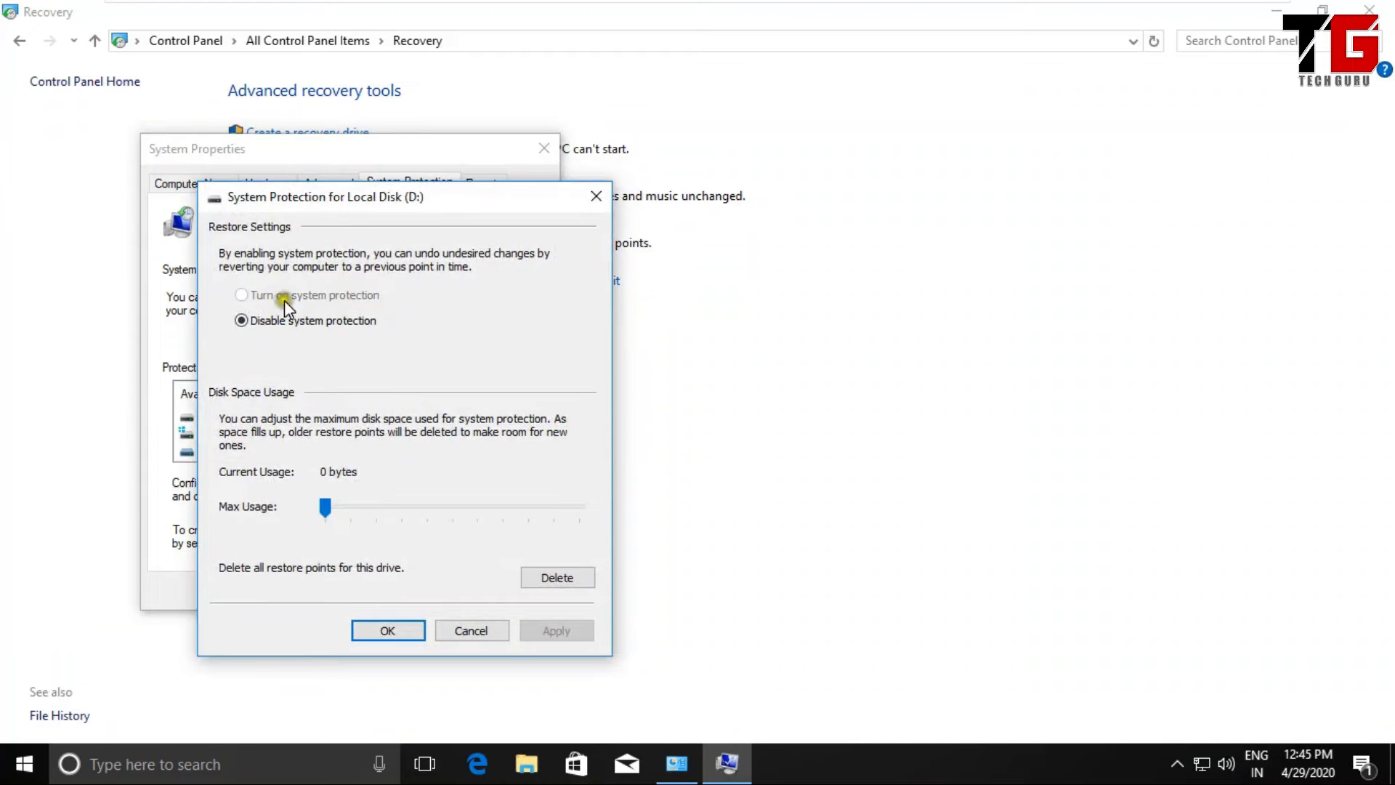
{"action": "left_click", "coordinate": [472, 630]}
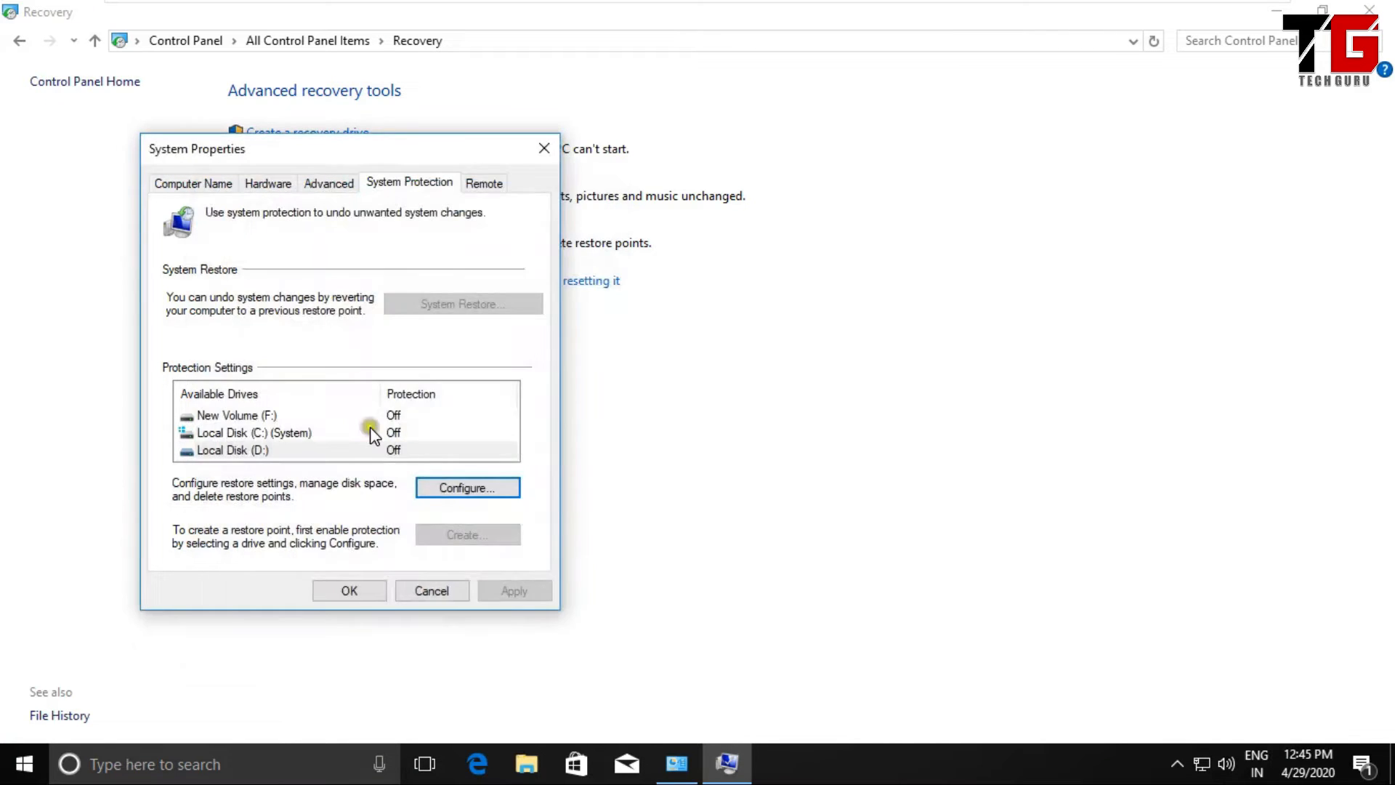
Circle the available drives and the Configure option in blue, and open the protection settings of Local Disk (C:).
{"action": "left_click", "coordinate": [311, 435]}
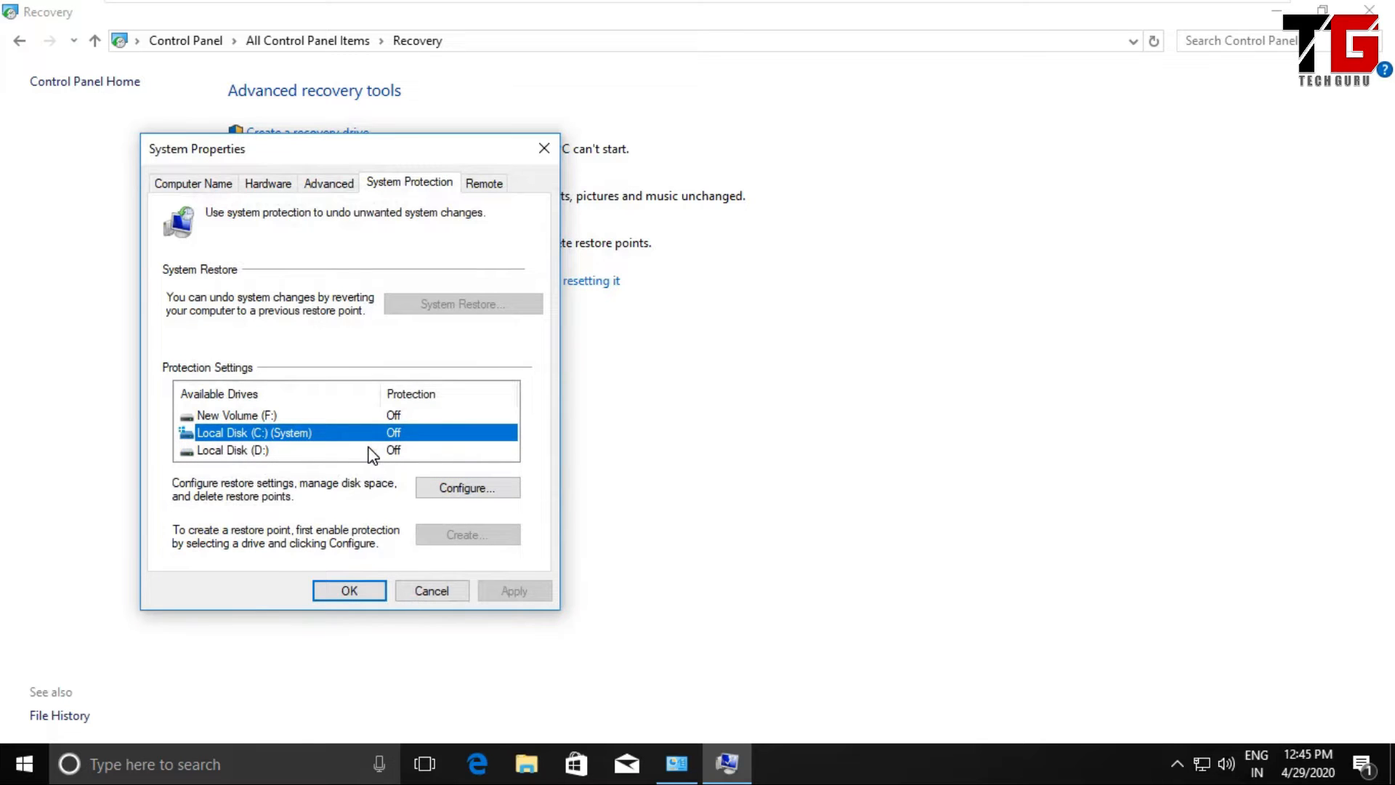
{"action": "mouse_move", "coordinate": [306, 407]}
{"action": "left_mouse_down"}
{"action": "mouse_move", "coordinate": [189, 412]}
{"action": "mouse_move", "coordinate": [231, 461]}
{"action": "mouse_move", "coordinate": [489, 438]}
{"action": "mouse_move", "coordinate": [322, 406]}
{"action": "left_mouse_up"}
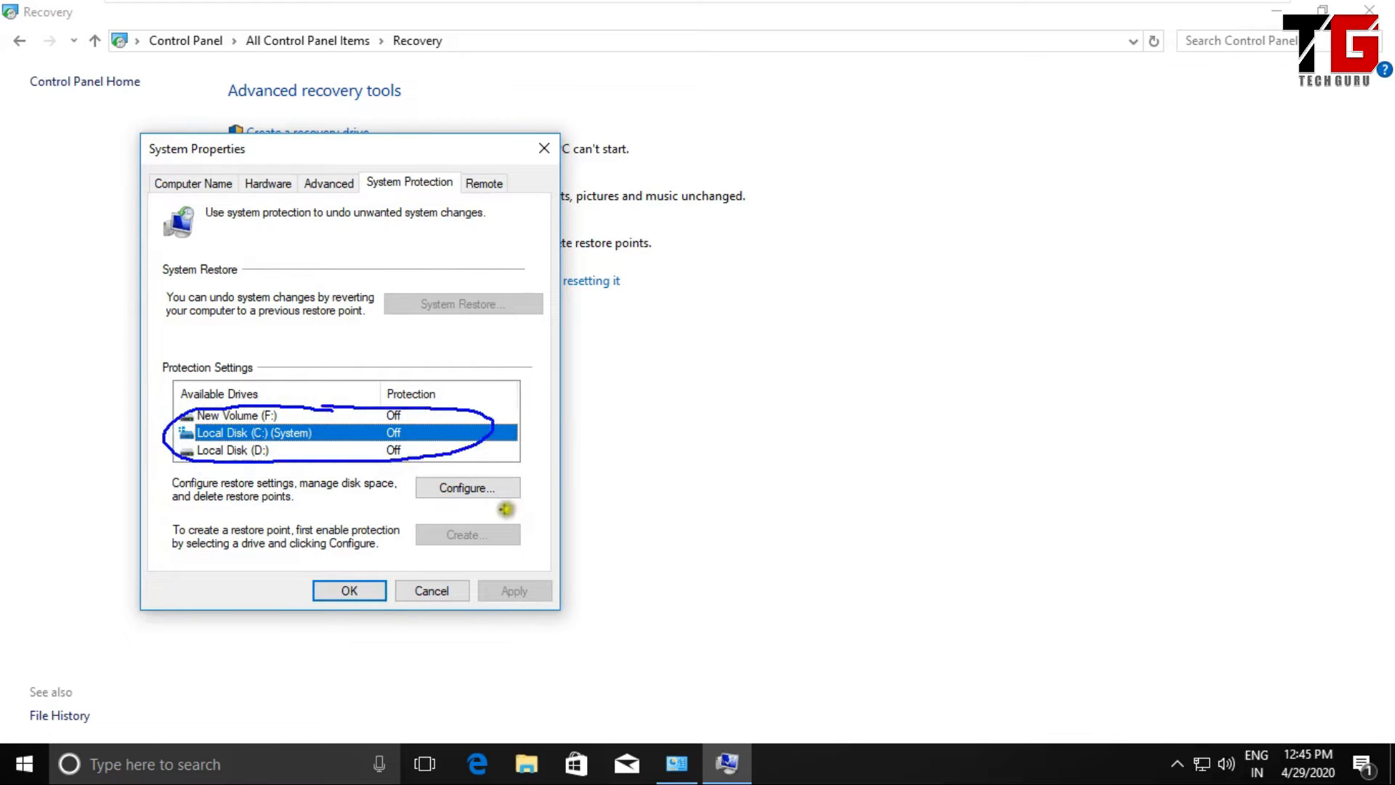
{"action": "mouse_move", "coordinate": [518, 461]}
{"action": "left_mouse_down"}
{"action": "mouse_move", "coordinate": [405, 469]}
{"action": "mouse_move", "coordinate": [545, 511]}
{"action": "mouse_move", "coordinate": [518, 462]}
{"action": "left_mouse_up"}
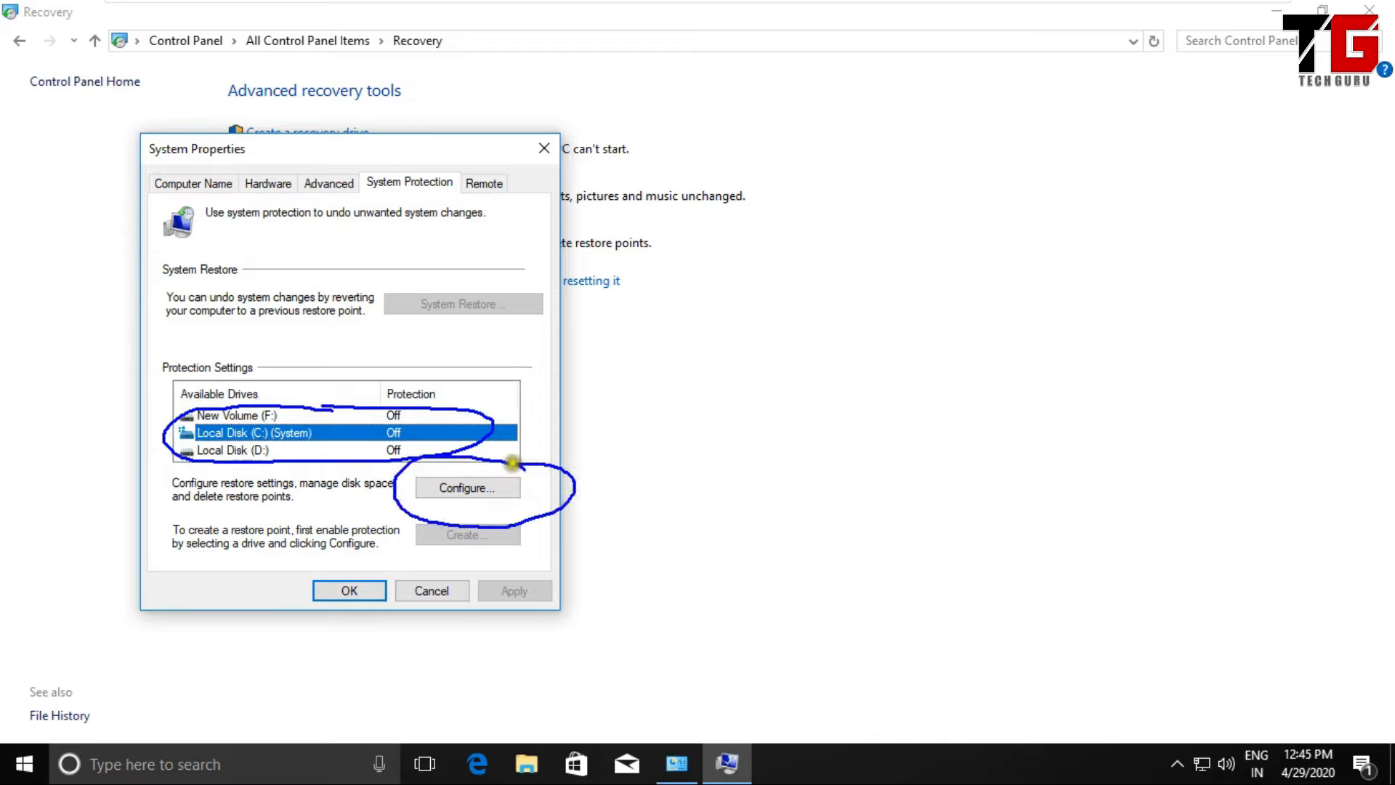
{"action": "key", "text": "Escape"}
{"action": "left_click", "coordinate": [495, 487]}
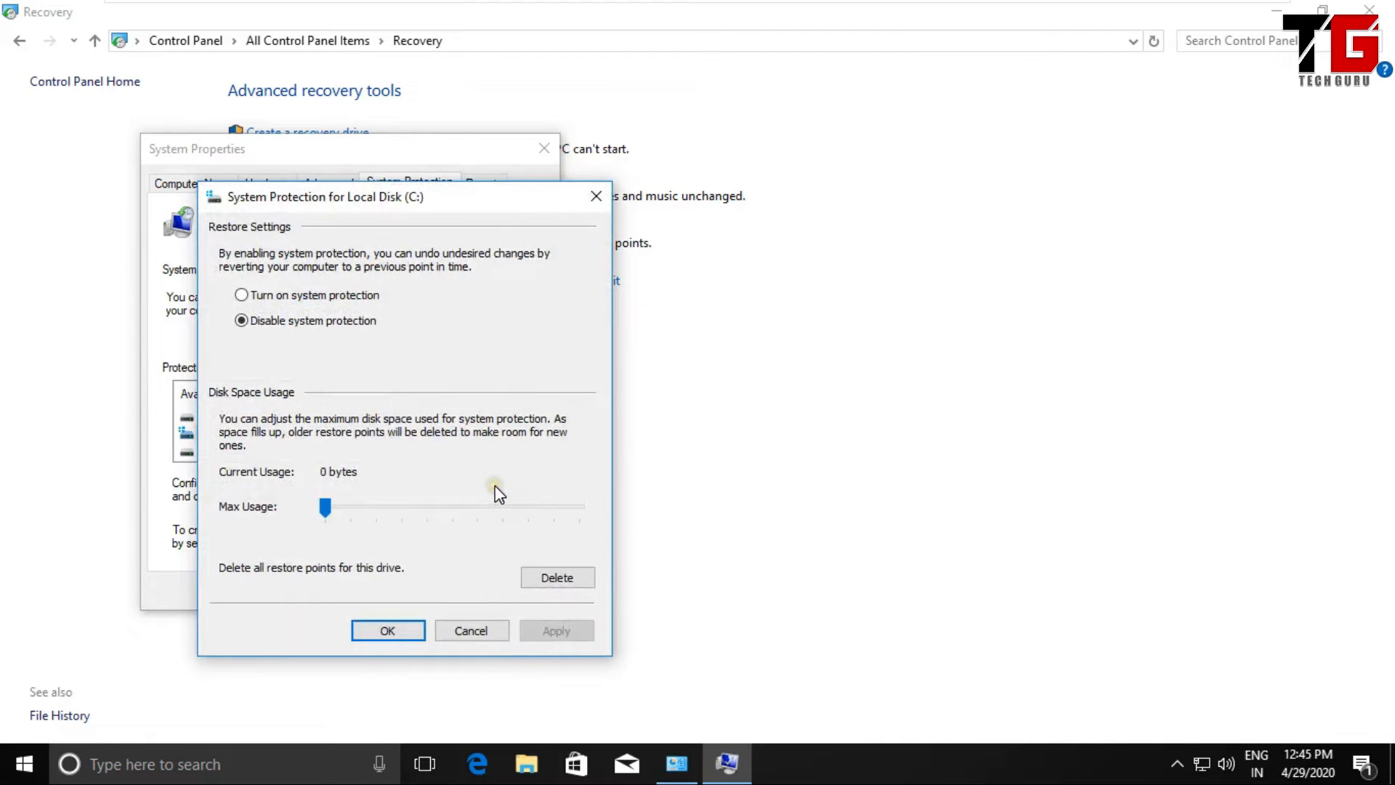
Circle the Turn on system protection option and the Max Usage slider in blue, and clear the markings.
{"action": "mouse_move", "coordinate": [348, 270]}
{"action": "left_mouse_down"}
{"action": "mouse_move", "coordinate": [190, 279]}
{"action": "mouse_move", "coordinate": [324, 320]}
{"action": "mouse_move", "coordinate": [392, 287]}
{"action": "mouse_move", "coordinate": [330, 267]}
{"action": "left_mouse_up"}
{"action": "mouse_move", "coordinate": [420, 479]}
{"action": "left_mouse_down"}
{"action": "mouse_move", "coordinate": [361, 469]}
{"action": "mouse_move", "coordinate": [302, 527]}
{"action": "mouse_move", "coordinate": [531, 541]}
{"action": "mouse_move", "coordinate": [579, 473]}
{"action": "mouse_move", "coordinate": [416, 479]}
{"action": "left_mouse_up"}
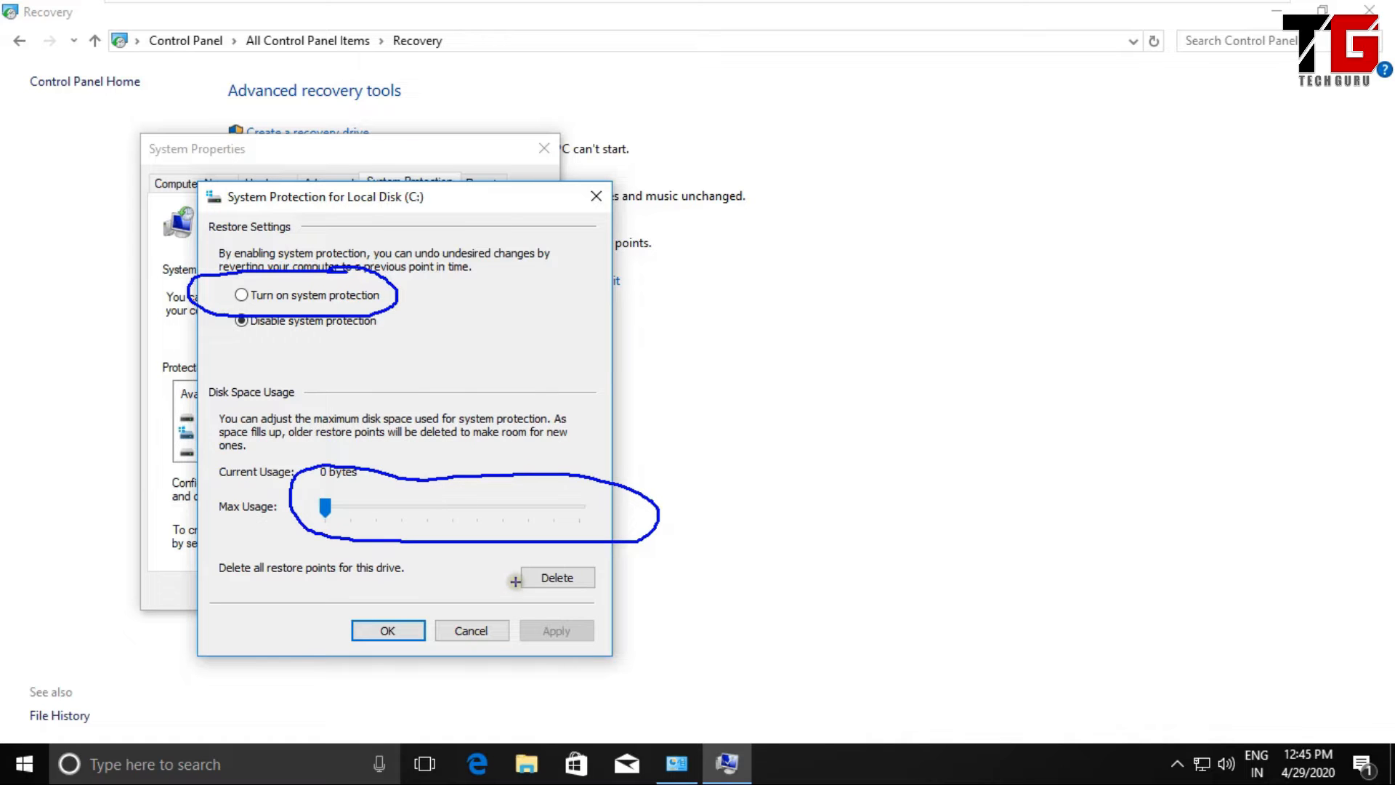
{"action": "key", "text": "Escape"}
Turn on system protection for Local Disk (C:) with a maximum disk space usage of 56% (27.07 GB).
{"action": "left_click", "coordinate": [320, 298]}
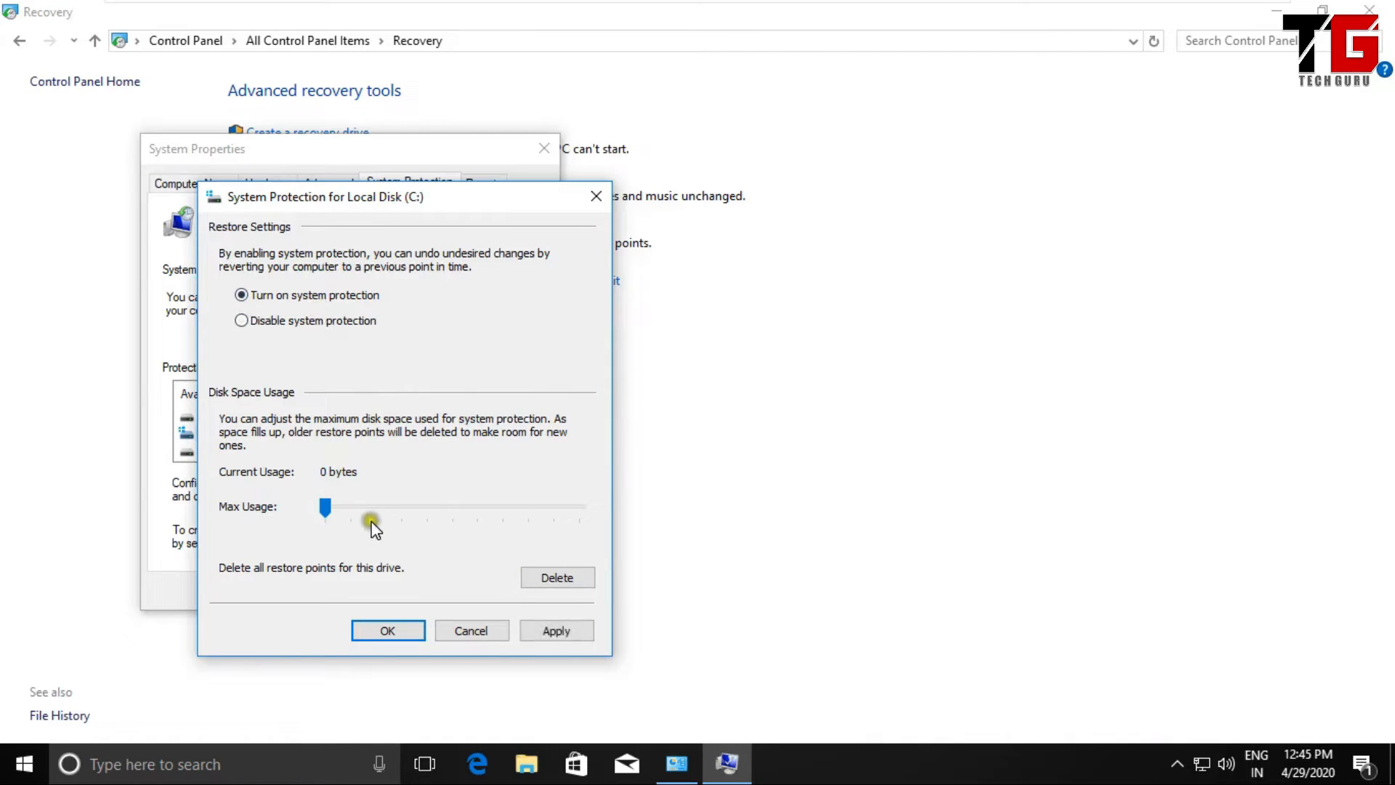
{"action": "left_click_drag", "start_coordinate": [334, 513], "coordinate": [468, 515]}
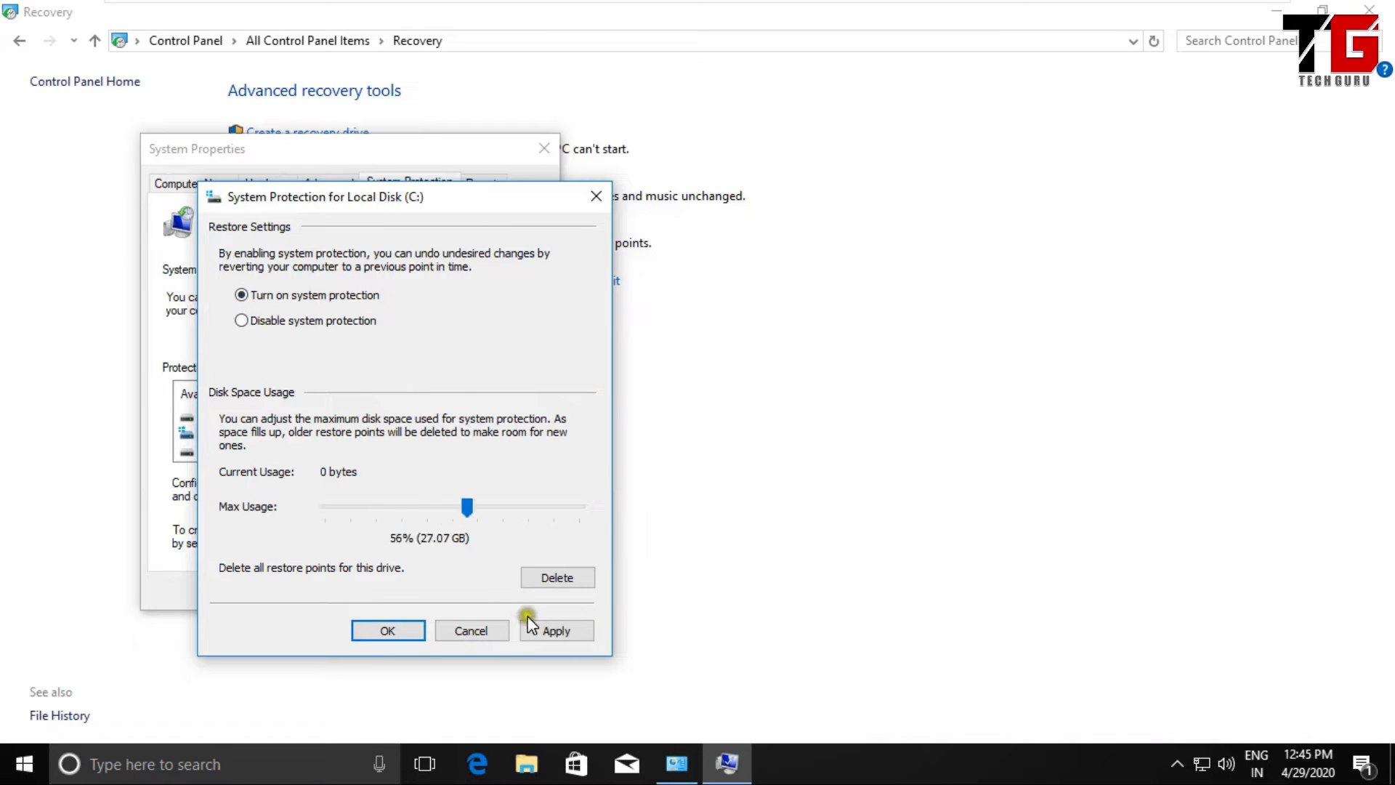
{"action": "left_click", "coordinate": [557, 631]}
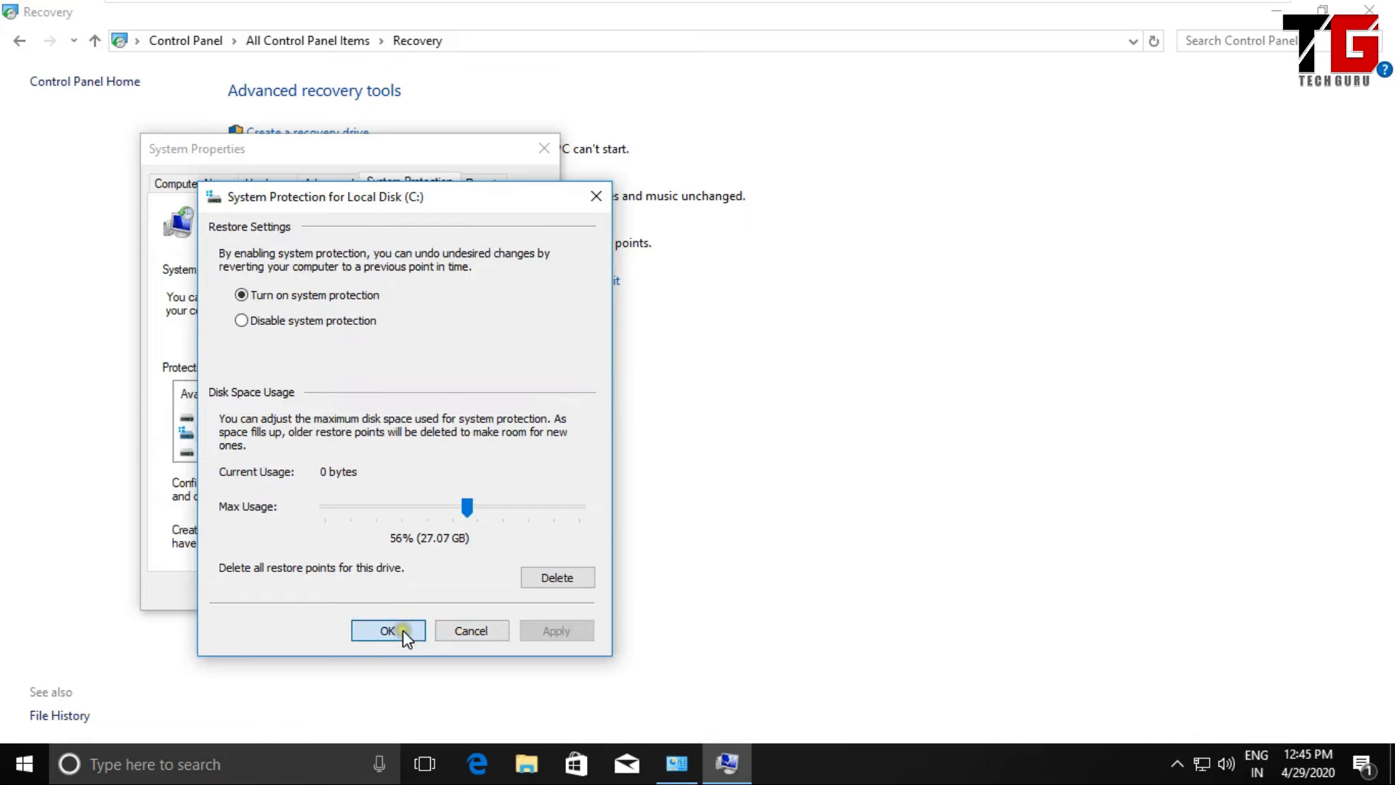
{"action": "left_click", "coordinate": [390, 630]}
Turn on system protection for Local Disk (D:), raise its maximum disk space usage, and close System Properties.
{"action": "left_click", "coordinate": [282, 433]}
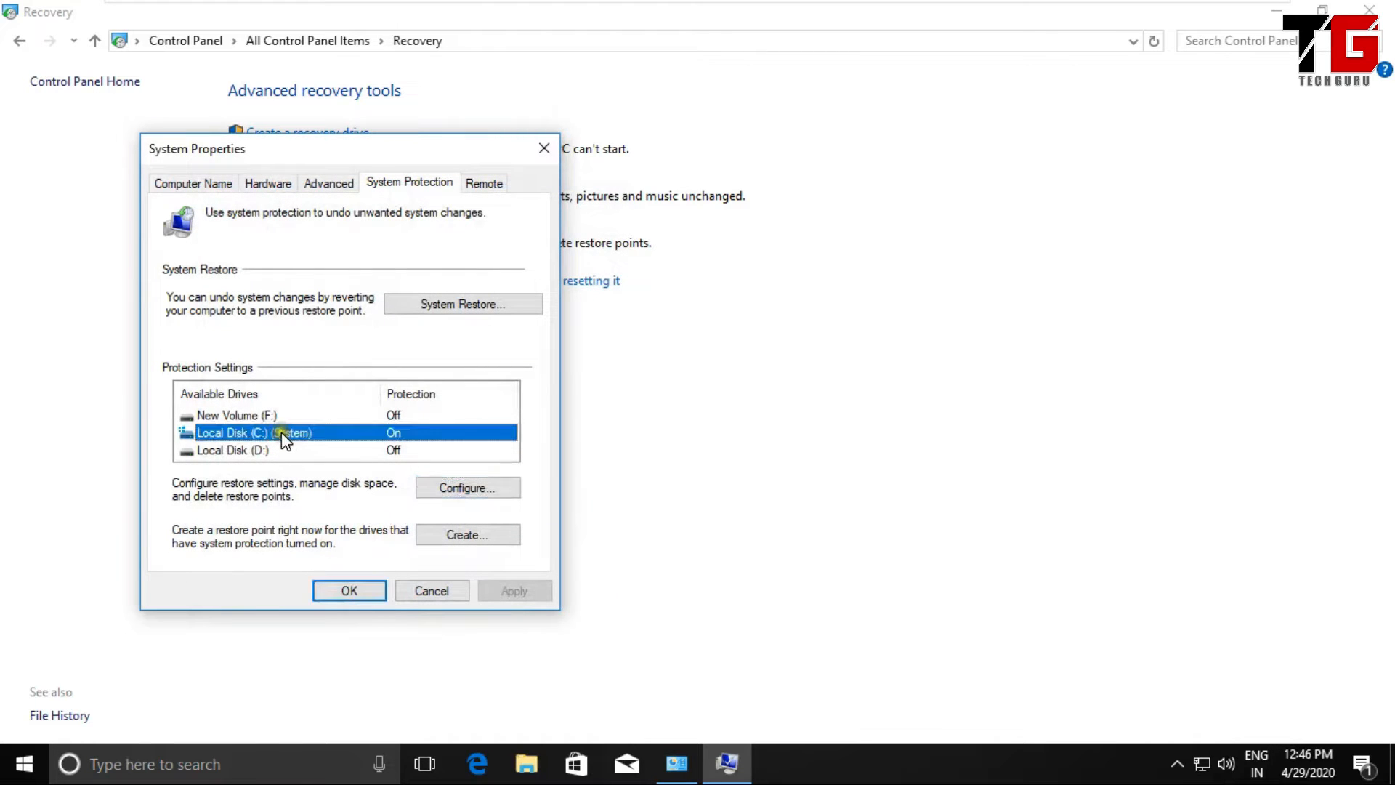
{"action": "left_click", "coordinate": [249, 450]}
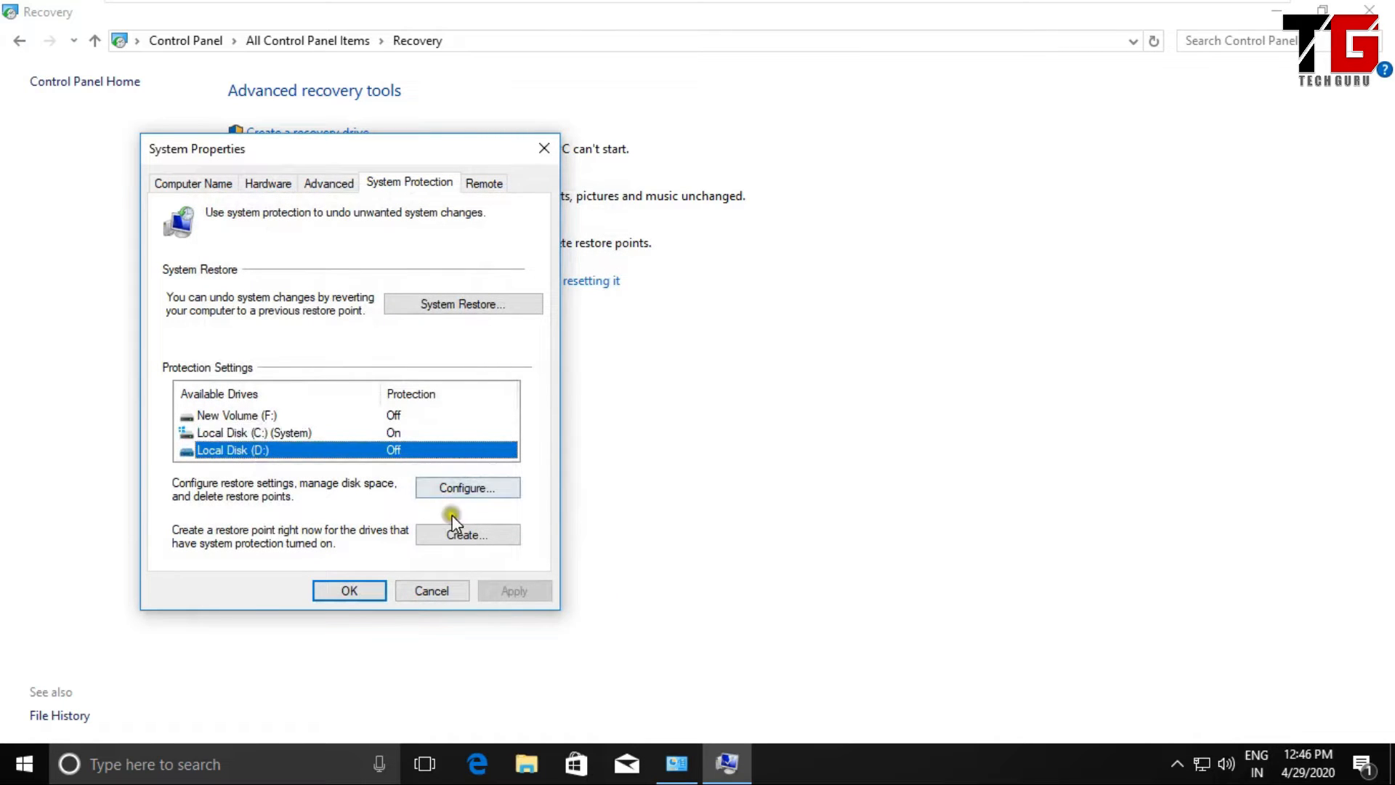
{"action": "left_click", "coordinate": [476, 488]}
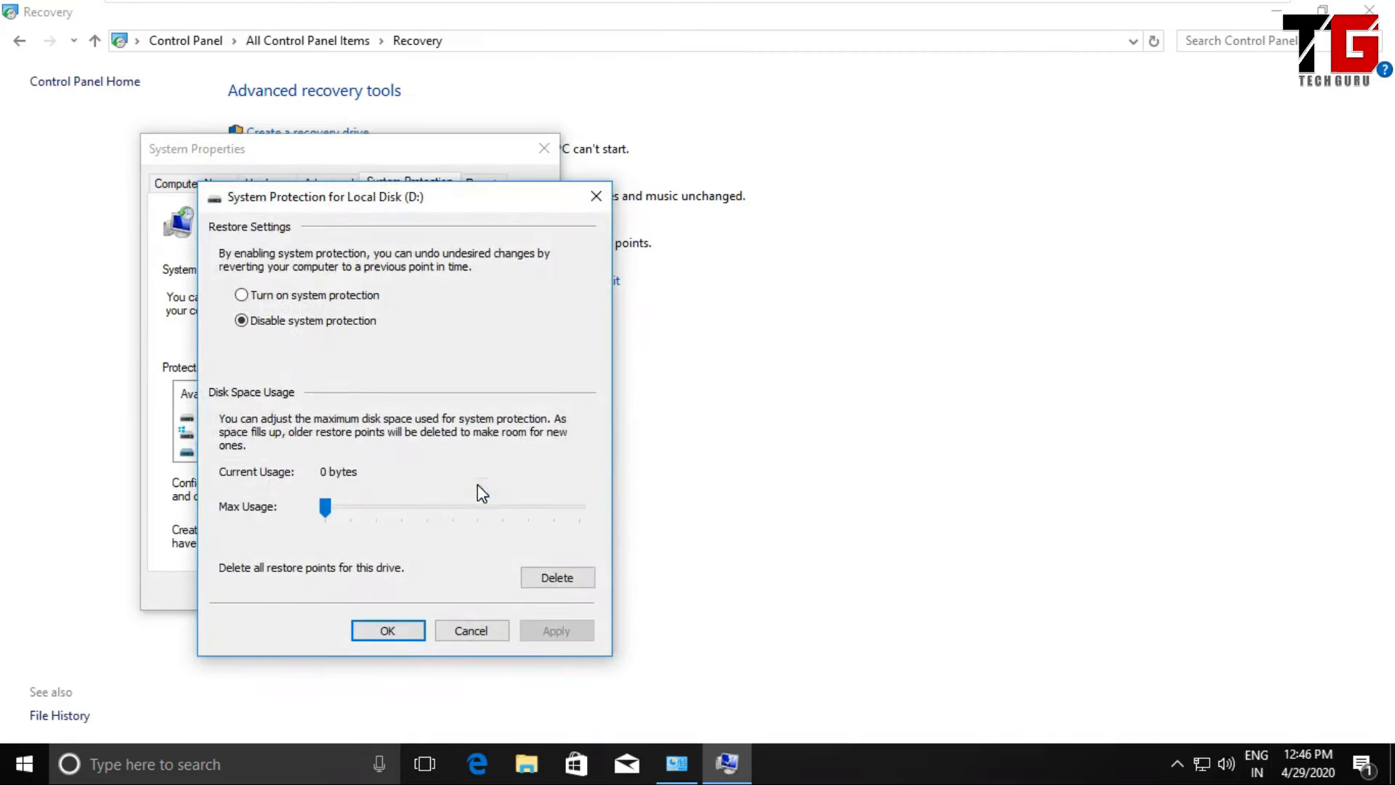
{"action": "left_click", "coordinate": [242, 295]}
{"action": "left_click_drag", "start_coordinate": [325, 508], "coordinate": [434, 517]}
{"action": "left_click", "coordinate": [550, 632]}
{"action": "left_click", "coordinate": [399, 630]}
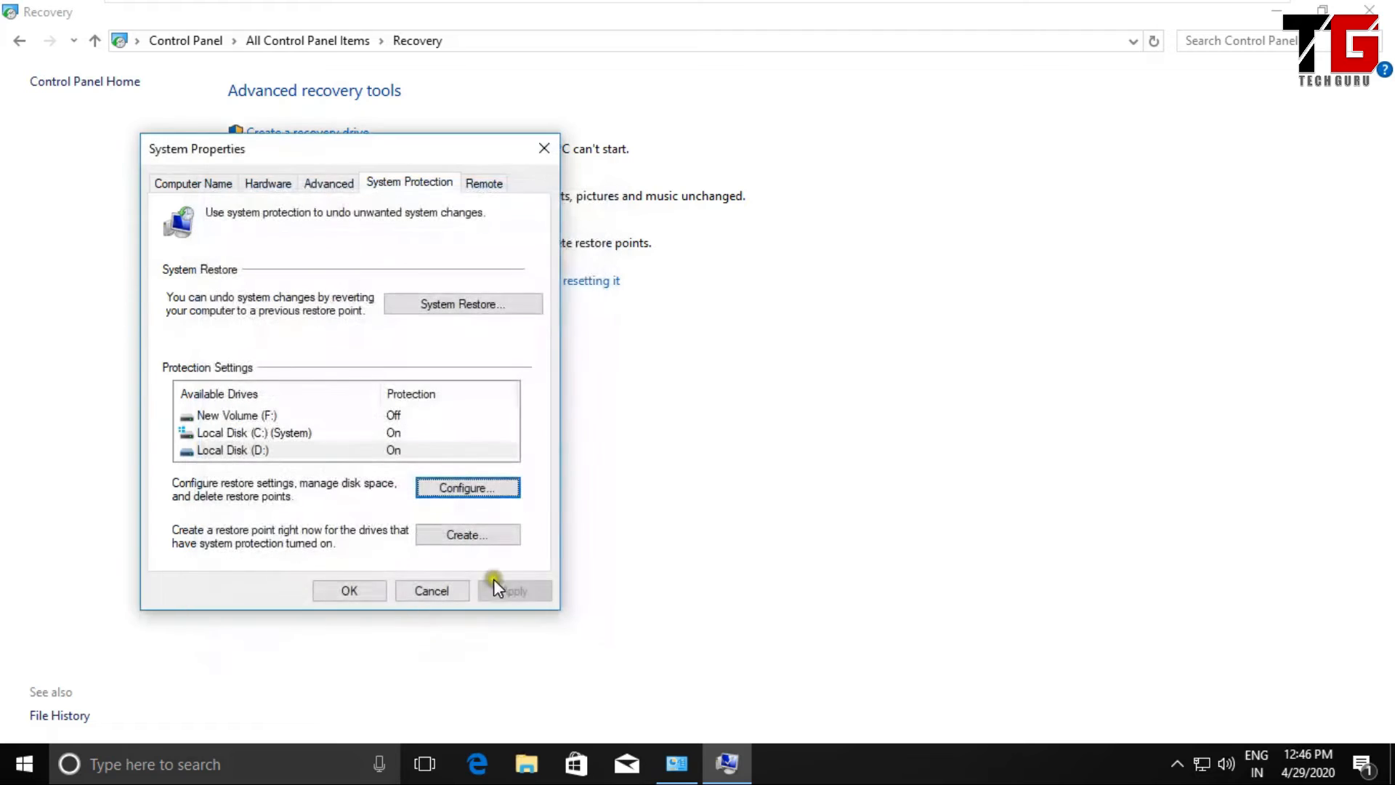
{"action": "left_click", "coordinate": [362, 588]}
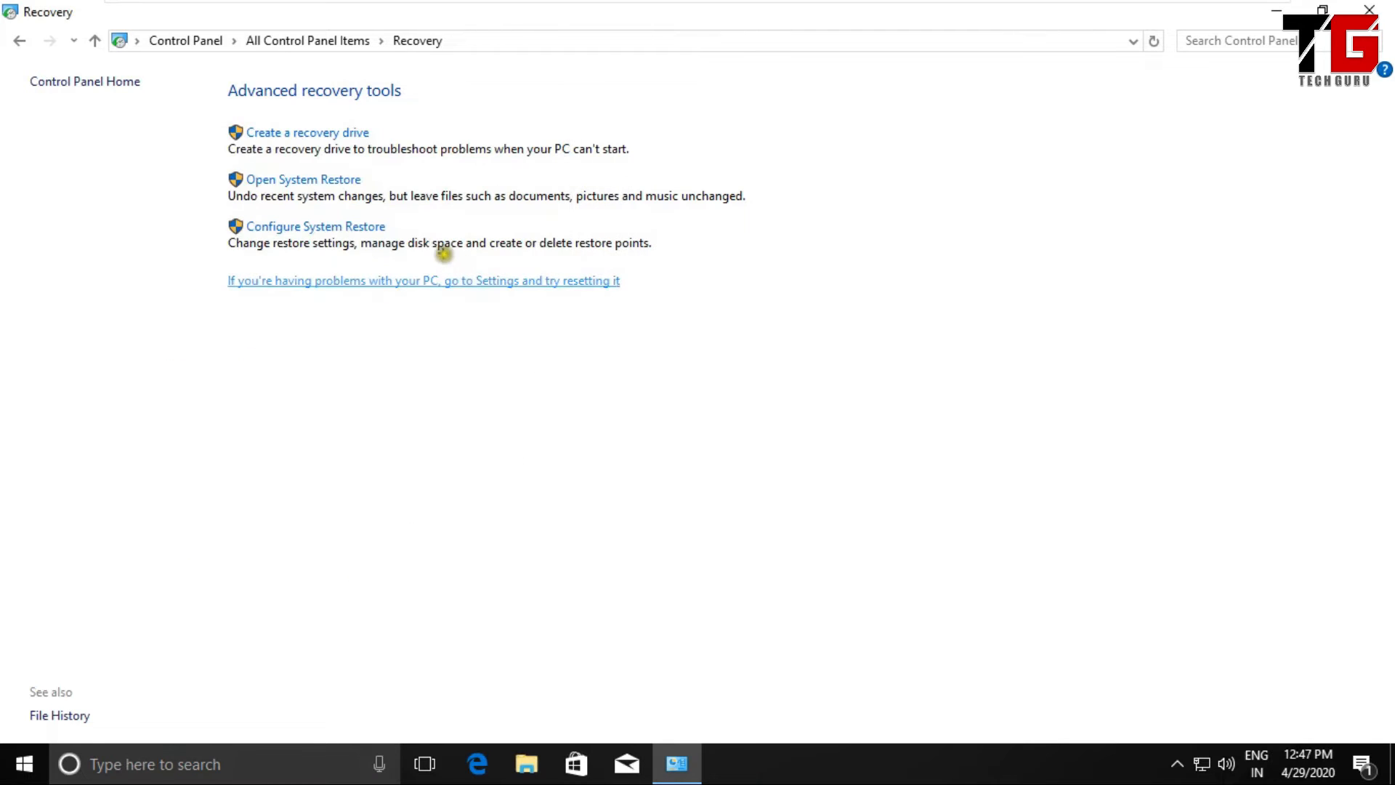
Circle the Configure System Restore entry in blue, clear the marking and reopen the System Protection settings.
{"action": "mouse_move", "coordinate": [395, 218]}
{"action": "left_mouse_down"}
{"action": "mouse_move", "coordinate": [250, 210]}
{"action": "mouse_move", "coordinate": [209, 230]}
{"action": "mouse_move", "coordinate": [433, 261]}
{"action": "mouse_move", "coordinate": [393, 216]}
{"action": "left_mouse_up"}
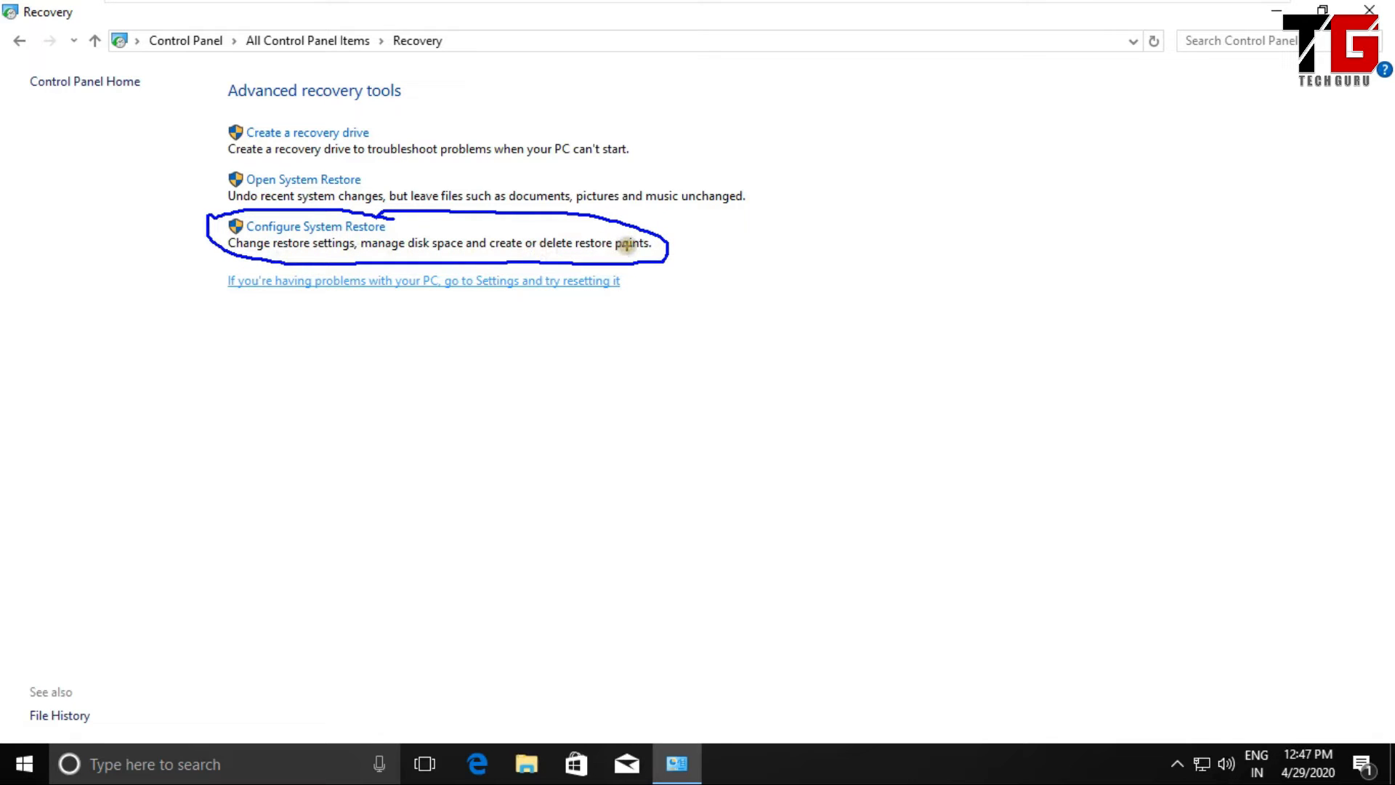
{"action": "key", "text": "Escape"}
{"action": "left_click", "coordinate": [339, 227]}
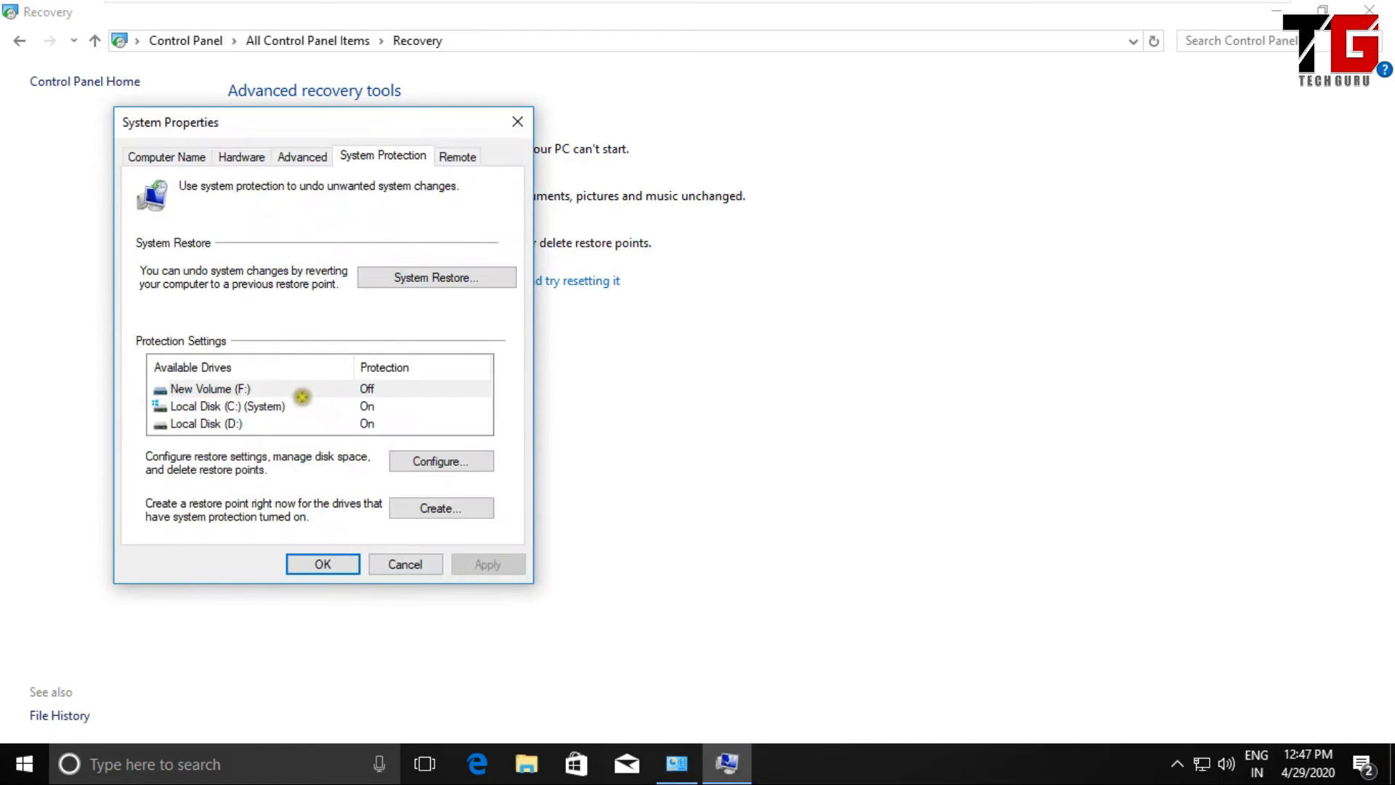
Circle the Local Disk (C:) entry and the Create option in blue, and draw two ticks beside the protected drives.
{"action": "mouse_move", "coordinate": [300, 396]}
{"action": "left_mouse_down"}
{"action": "mouse_move", "coordinate": [209, 387]}
{"action": "mouse_move", "coordinate": [137, 404]}
{"action": "mouse_move", "coordinate": [285, 417]}
{"action": "mouse_move", "coordinate": [389, 399]}
{"action": "left_mouse_up"}
{"action": "mouse_move", "coordinate": [497, 486]}
{"action": "left_mouse_down"}
{"action": "mouse_move", "coordinate": [359, 500]}
{"action": "mouse_move", "coordinate": [513, 530]}
{"action": "mouse_move", "coordinate": [507, 489]}
{"action": "left_mouse_up"}
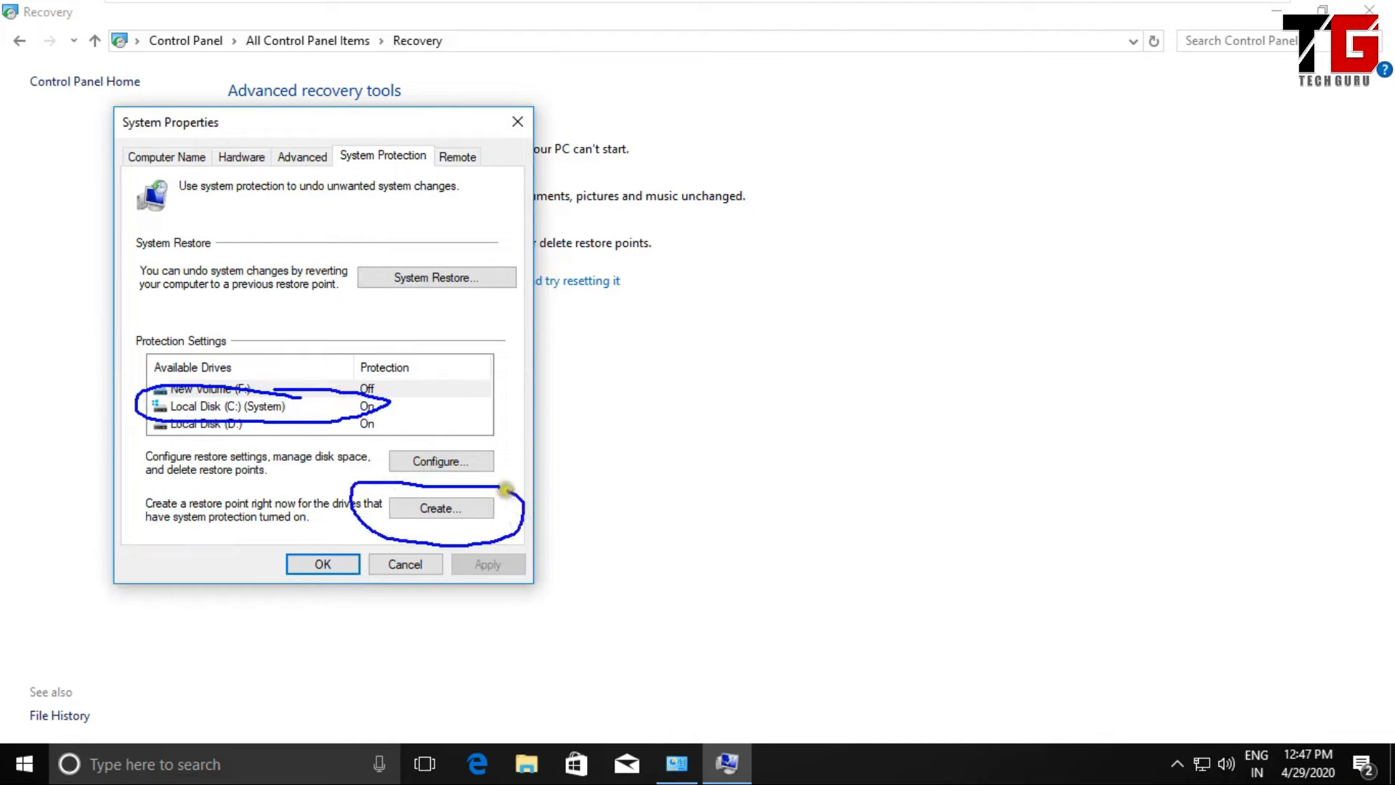
{"action": "mouse_move", "coordinate": [69, 393]}
{"action": "left_mouse_down"}
{"action": "mouse_move", "coordinate": [78, 415]}
{"action": "mouse_move", "coordinate": [211, 365]}
{"action": "left_mouse_up"}
{"action": "left_click_drag", "start_coordinate": [95, 447], "coordinate": [245, 395]}
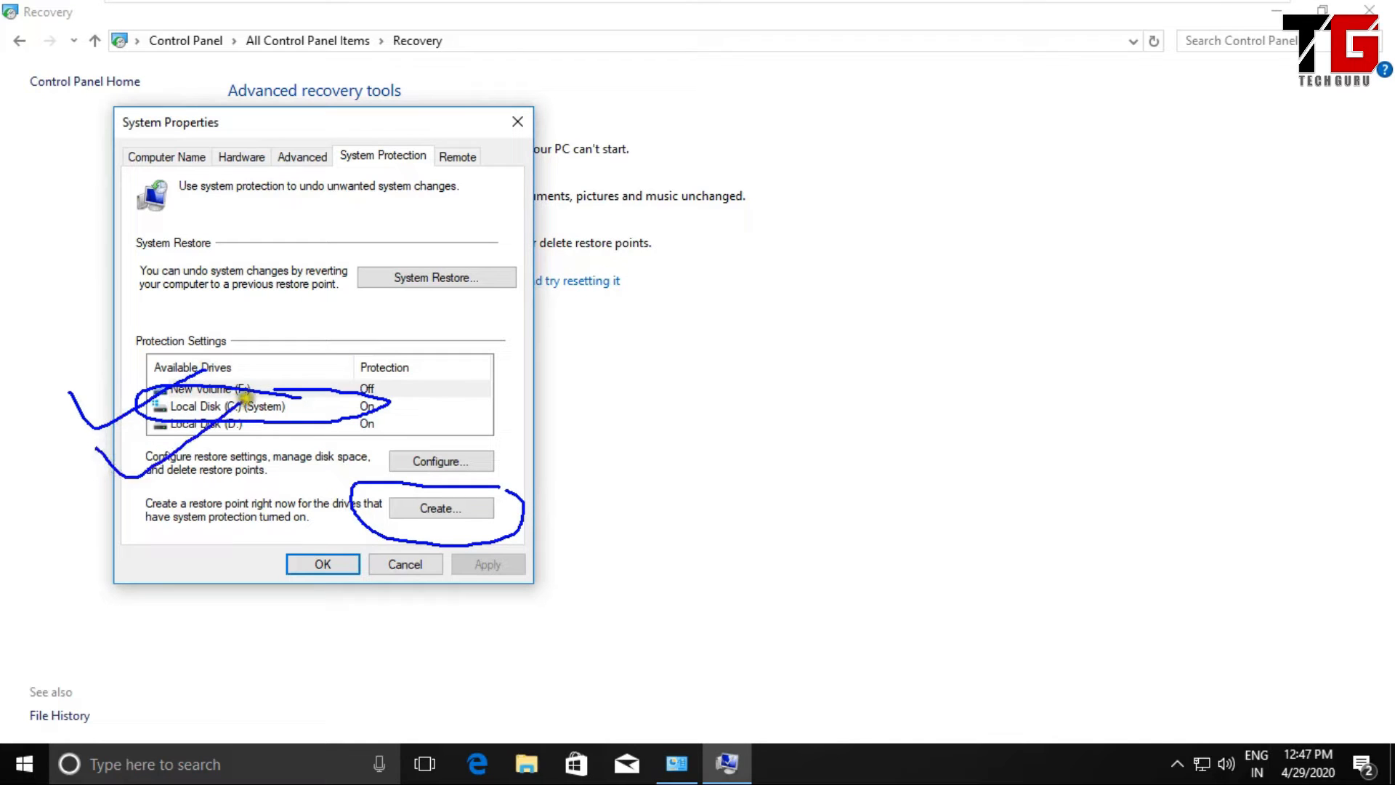
Create a restore point described as "29-4-2020 (first)" with Local Disk (C:) selected, and dismiss the completion message.
{"action": "left_click", "coordinate": [249, 401]}
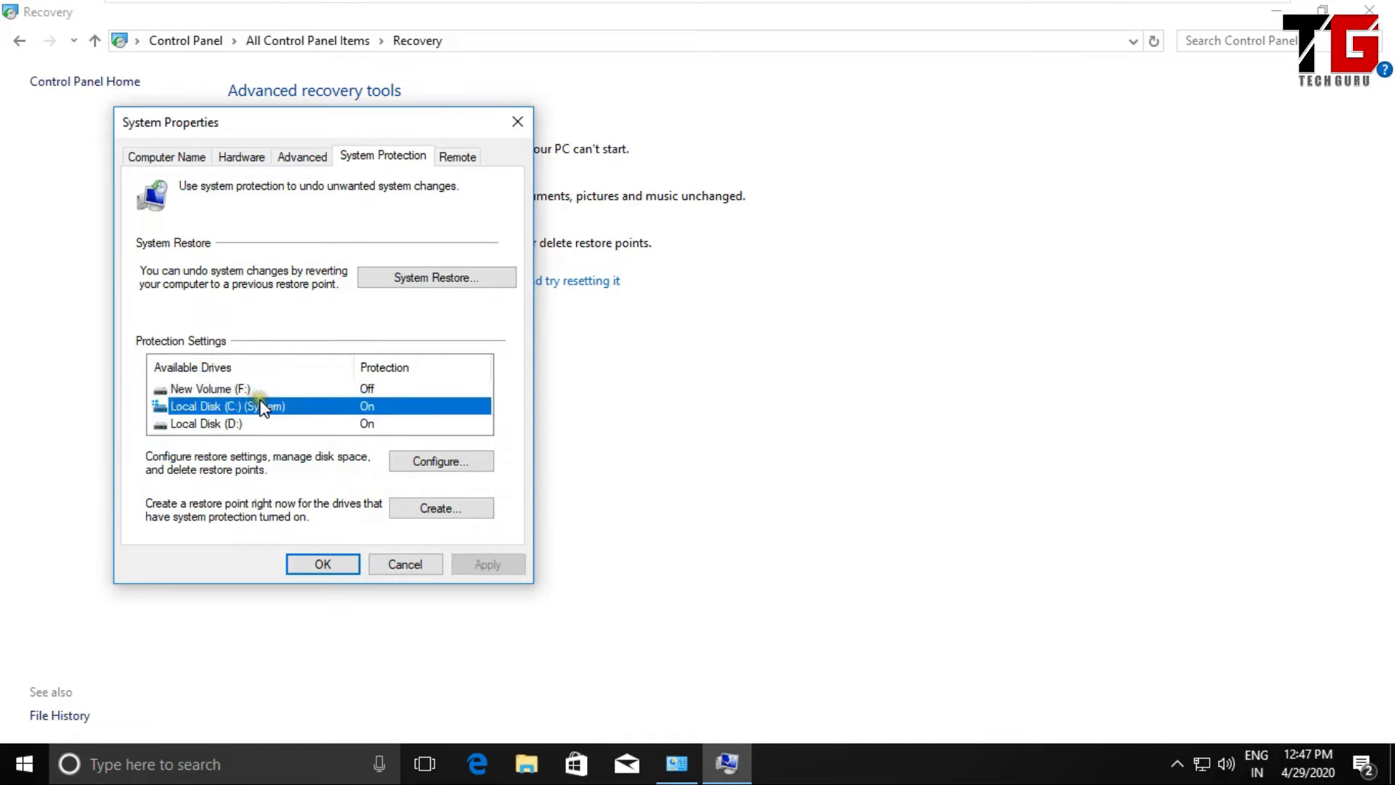
{"action": "left_click", "coordinate": [425, 509]}
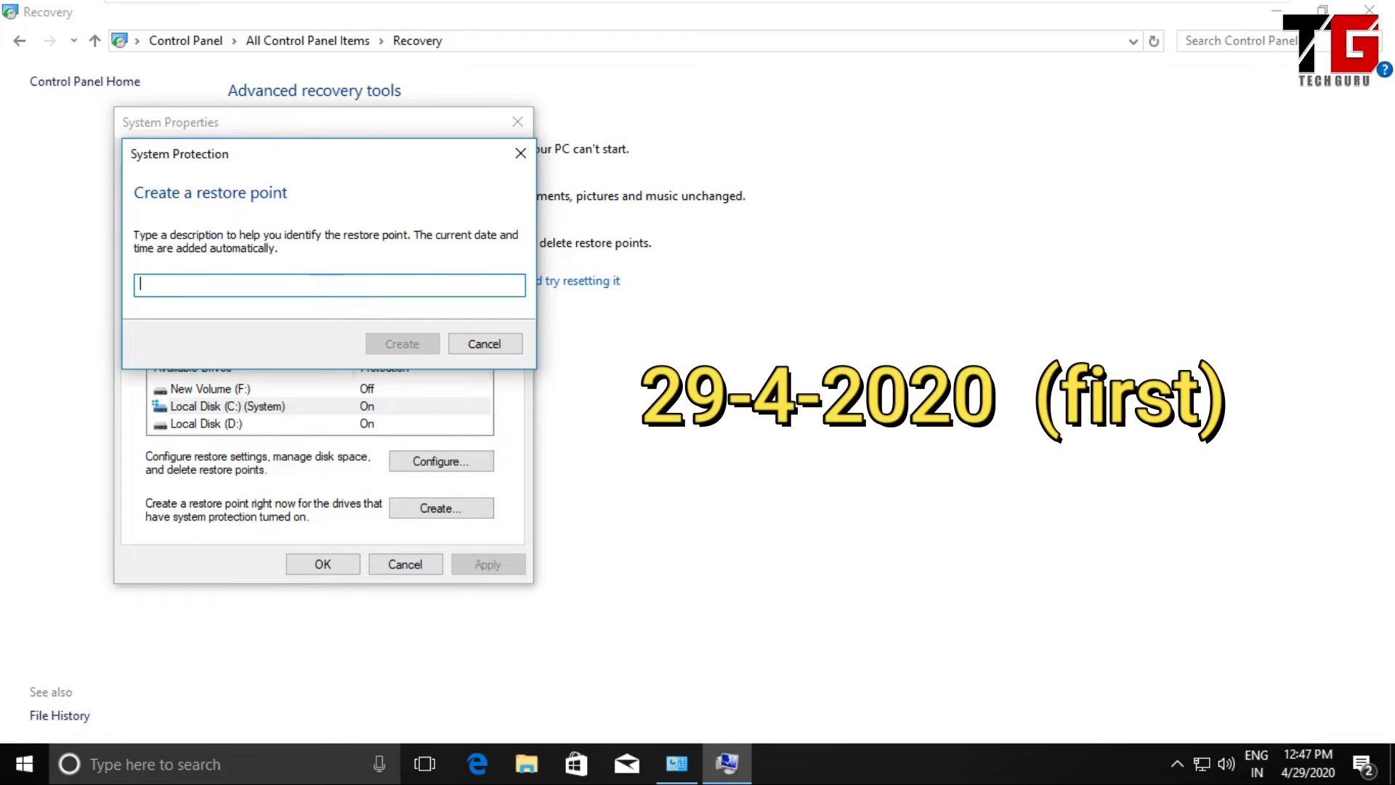
{"action": "type", "text": "29-4-2020 (first"}
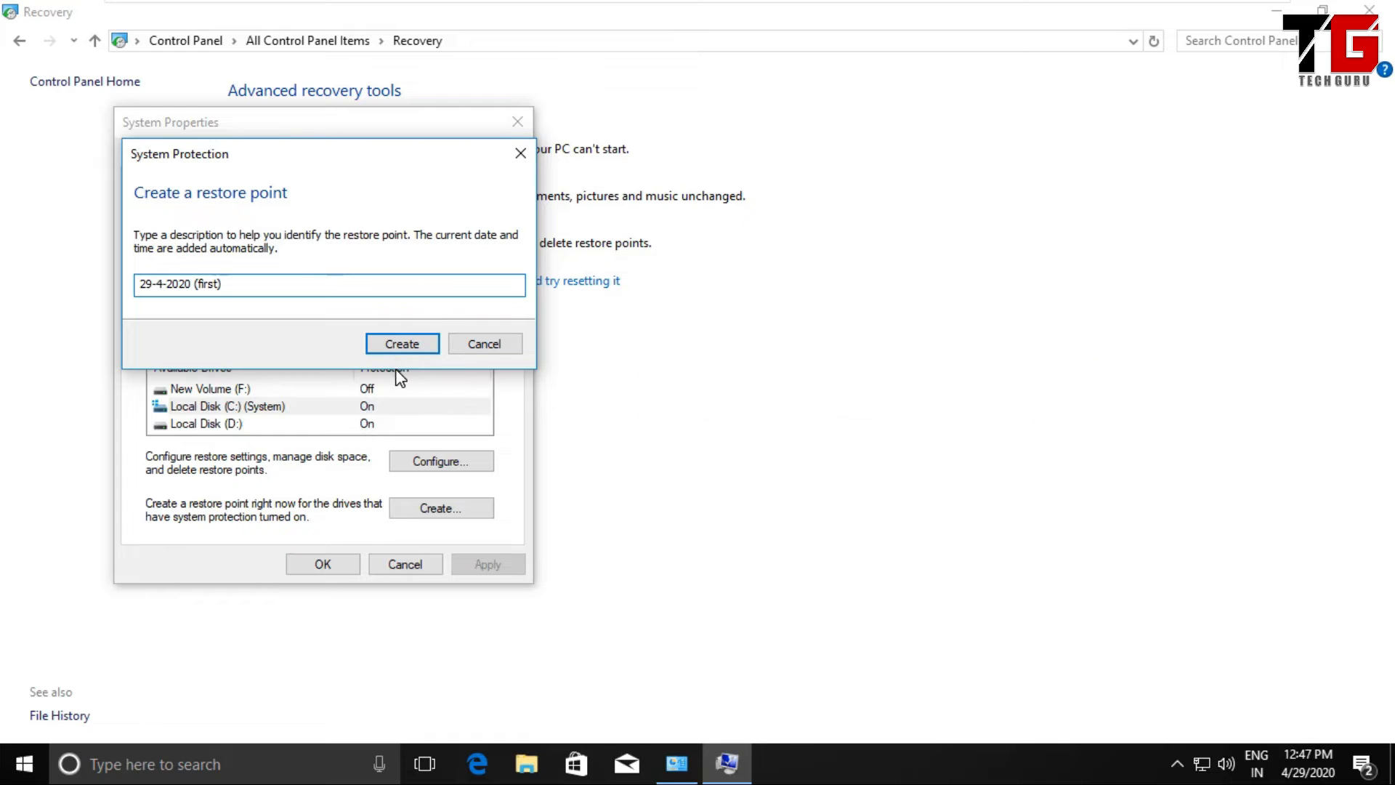
{"action": "left_click", "coordinate": [401, 344]}
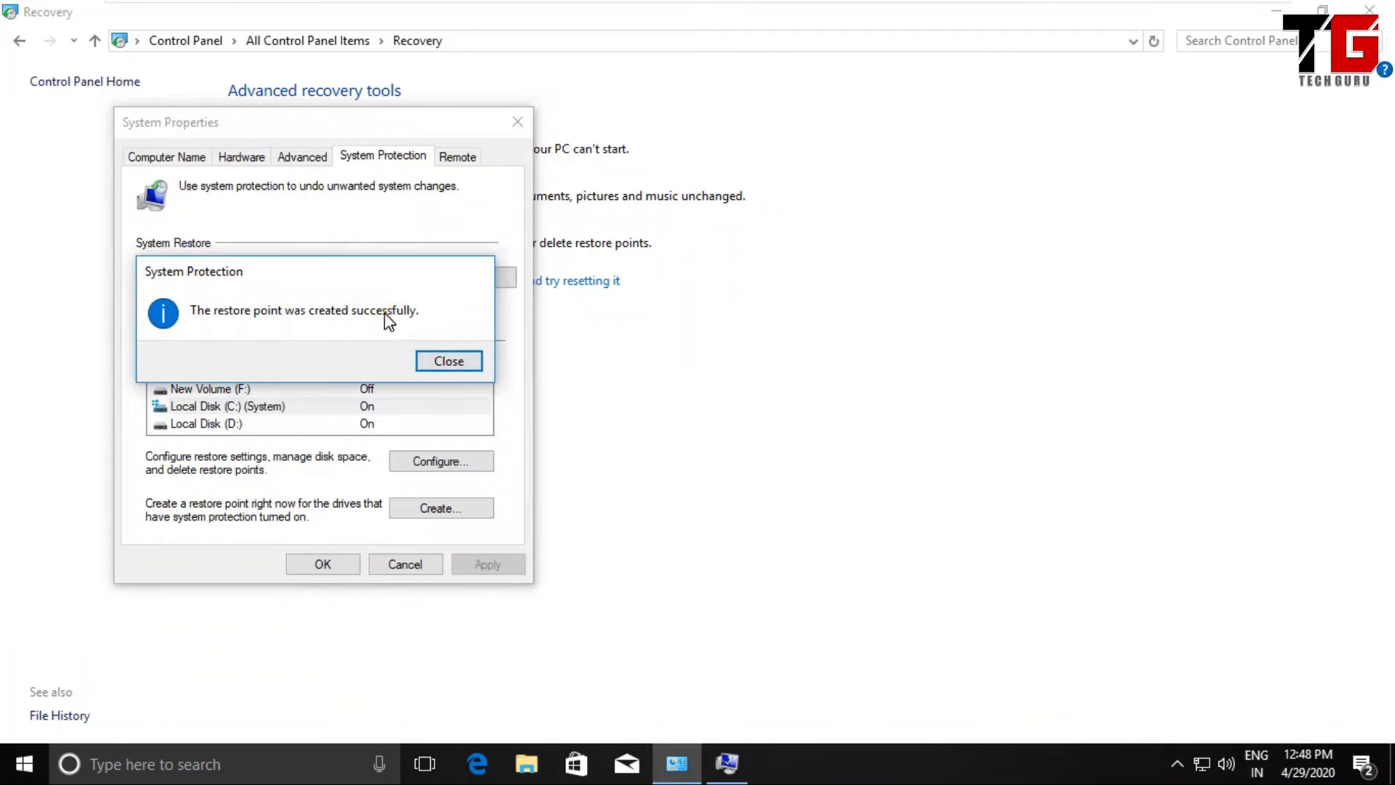
{"action": "mouse_move", "coordinate": [484, 321]}
{"action": "left_mouse_down"}
{"action": "mouse_move", "coordinate": [439, 401]}
{"action": "mouse_move", "coordinate": [482, 321]}
{"action": "left_mouse_up"}
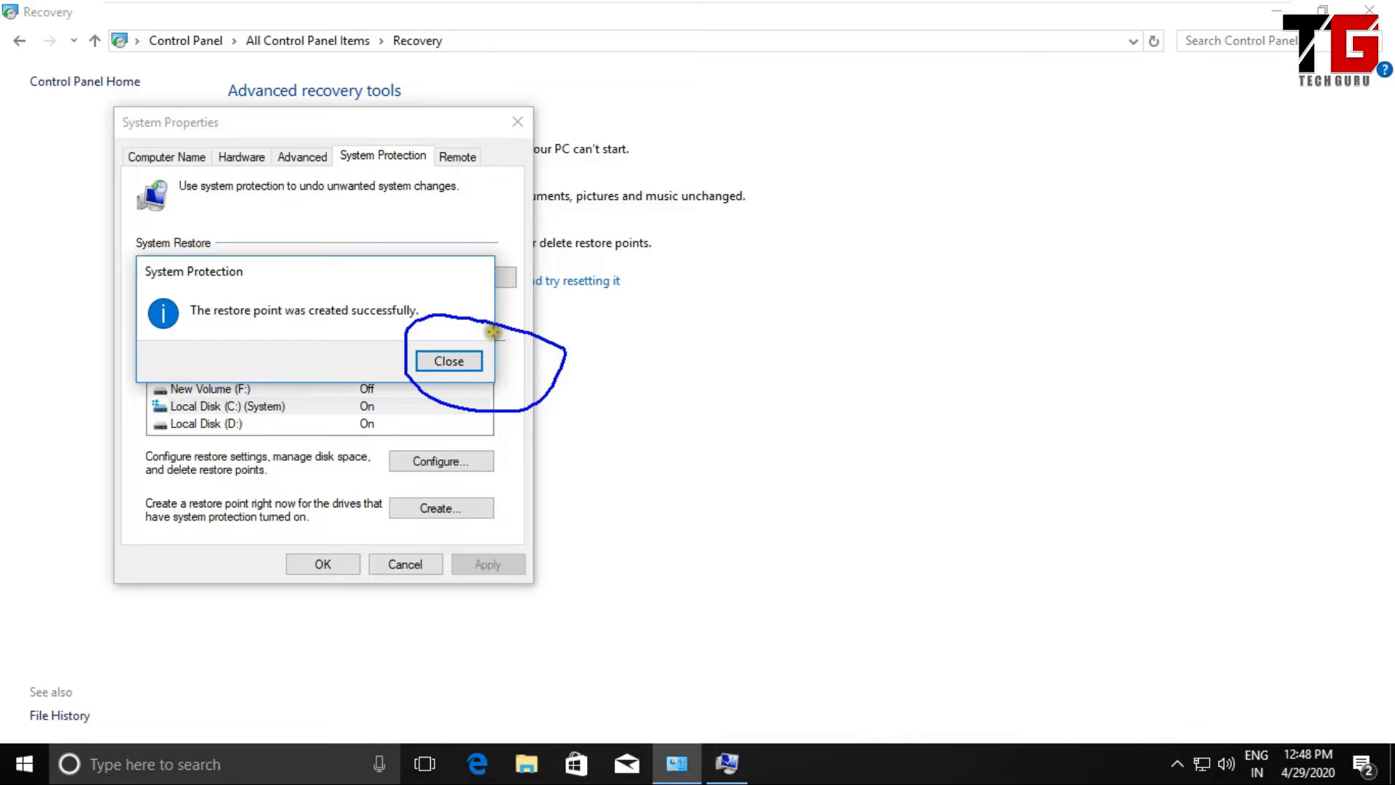
{"action": "key", "text": "Escape"}
{"action": "left_click", "coordinate": [456, 361]}
Create a second restore point described as "29-april-2020 (data)" with Local Disk (D:) selected, circling the description in blue.
{"action": "left_click", "coordinate": [229, 427]}
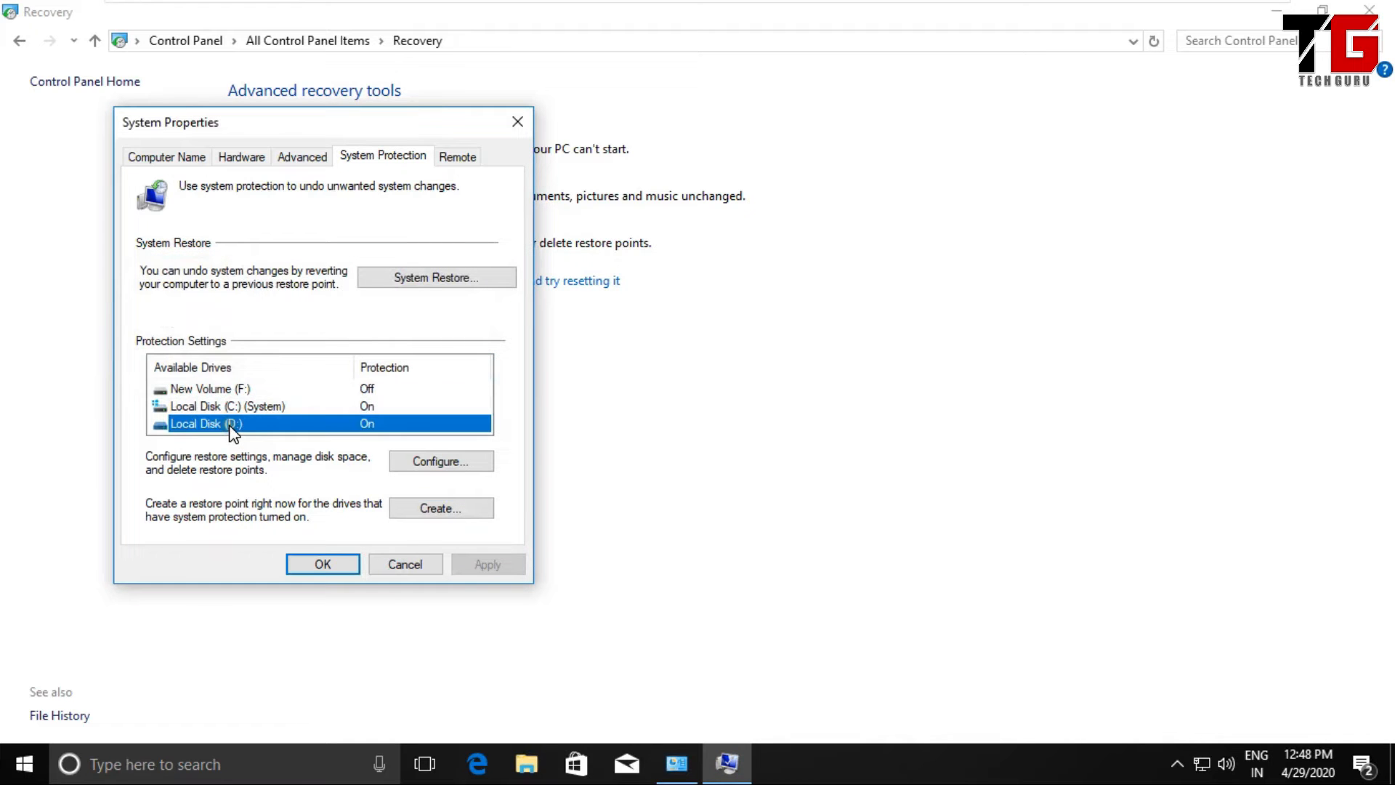
{"action": "left_click", "coordinate": [436, 509]}
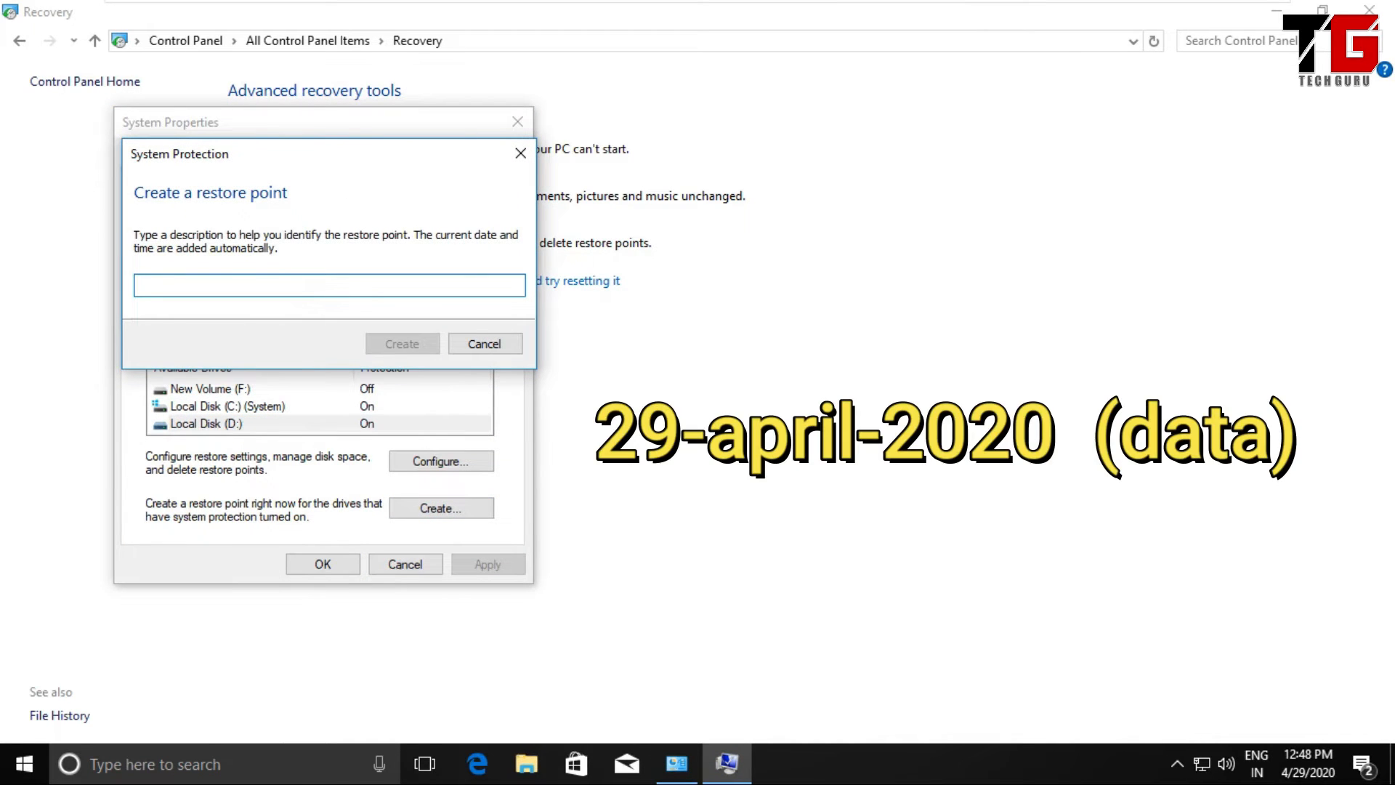
{"action": "type", "text": "29-april-2020 (data"}
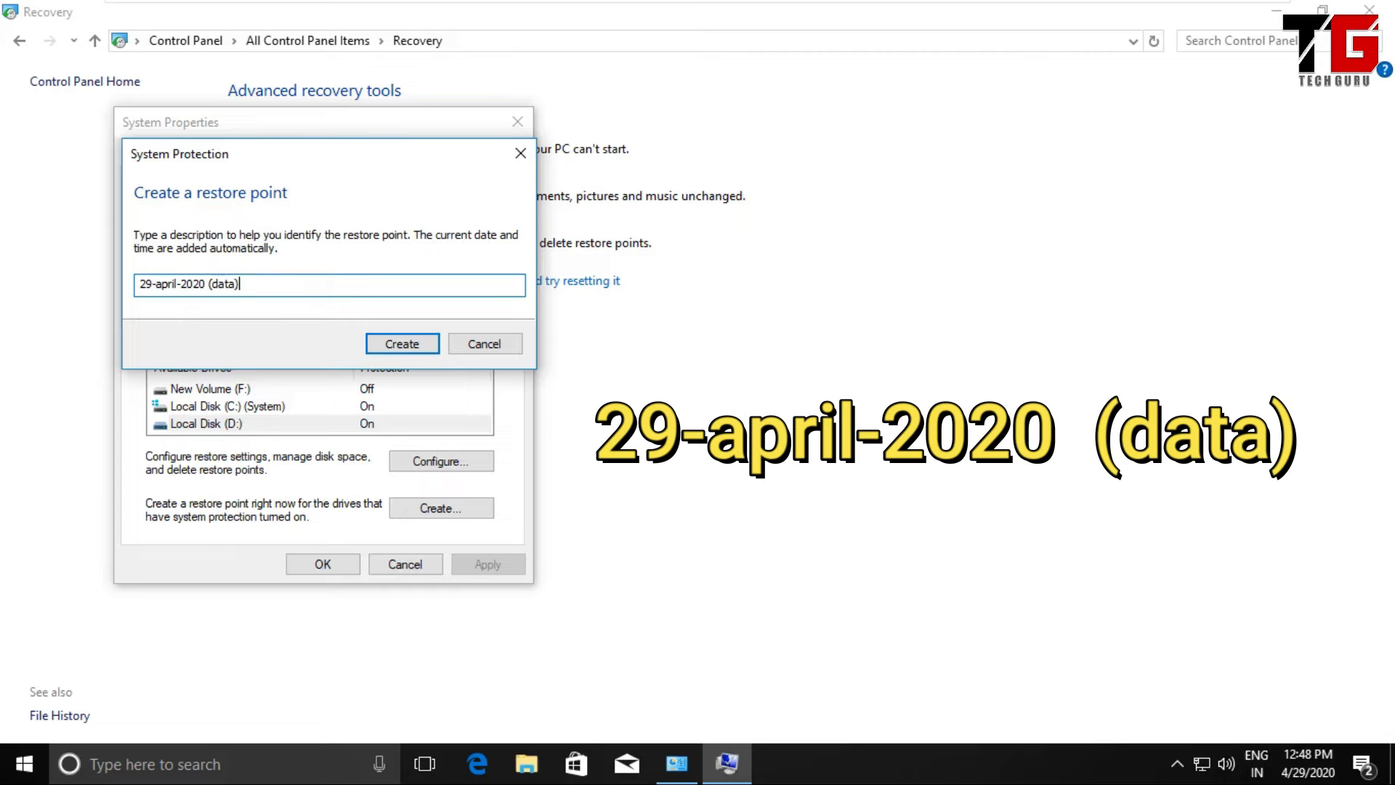
{"action": "mouse_move", "coordinate": [302, 245]}
{"action": "left_mouse_down"}
{"action": "mouse_move", "coordinate": [146, 258]}
{"action": "mouse_move", "coordinate": [141, 302]}
{"action": "mouse_move", "coordinate": [289, 299]}
{"action": "mouse_move", "coordinate": [311, 254]}
{"action": "mouse_move", "coordinate": [297, 243]}
{"action": "left_mouse_up"}
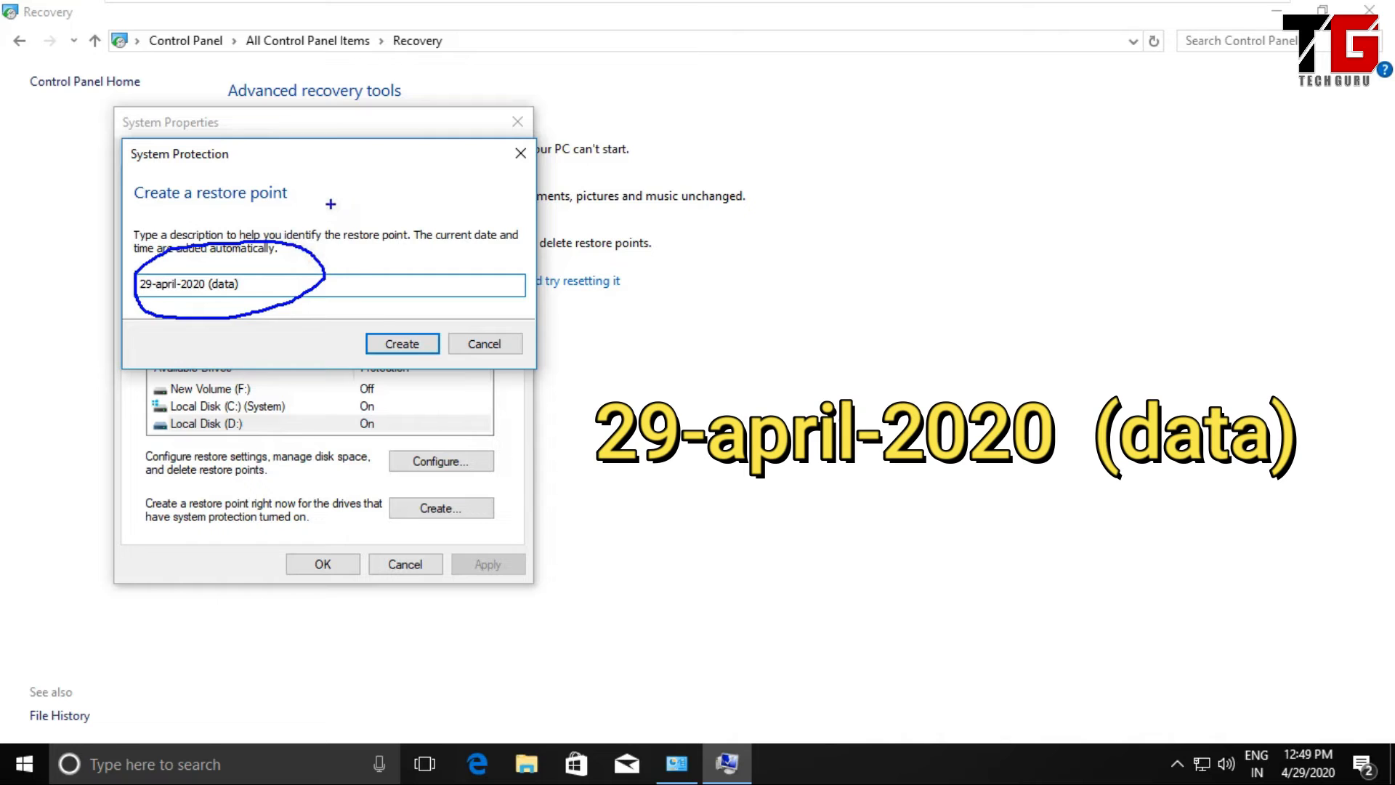
{"action": "left_click", "coordinate": [401, 344]}
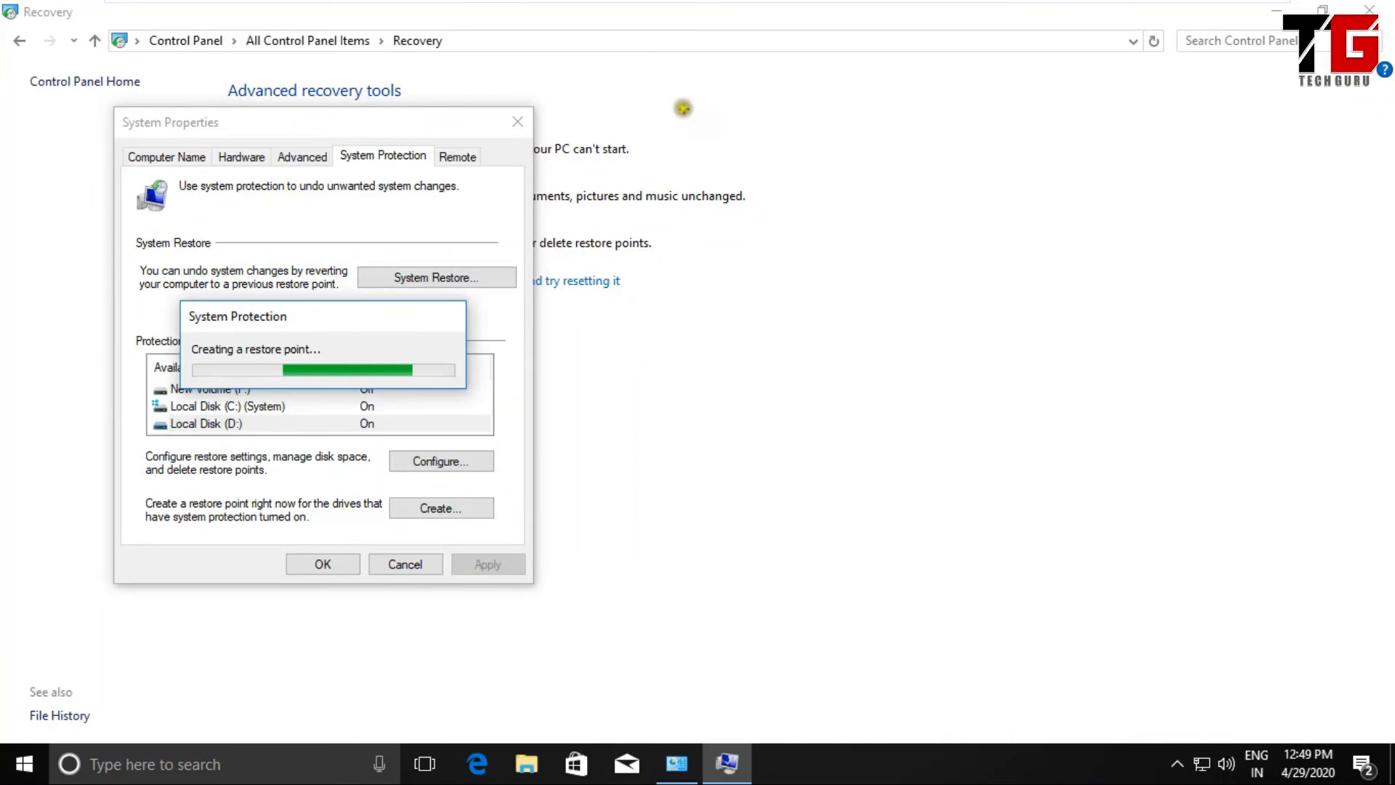
Handwrite the blue notes "1 → RS" and "2 → changes" on the empty area beside the dialog.
{"action": "mouse_move", "coordinate": [656, 87]}
{"action": "left_mouse_down"}
{"action": "mouse_move", "coordinate": [658, 138]}
{"action": "mouse_move", "coordinate": [738, 106]}
{"action": "mouse_move", "coordinate": [779, 106]}
{"action": "mouse_move", "coordinate": [774, 129]}
{"action": "mouse_move", "coordinate": [856, 82]}
{"action": "mouse_move", "coordinate": [830, 120]}
{"action": "mouse_move", "coordinate": [881, 160]}
{"action": "left_mouse_up"}
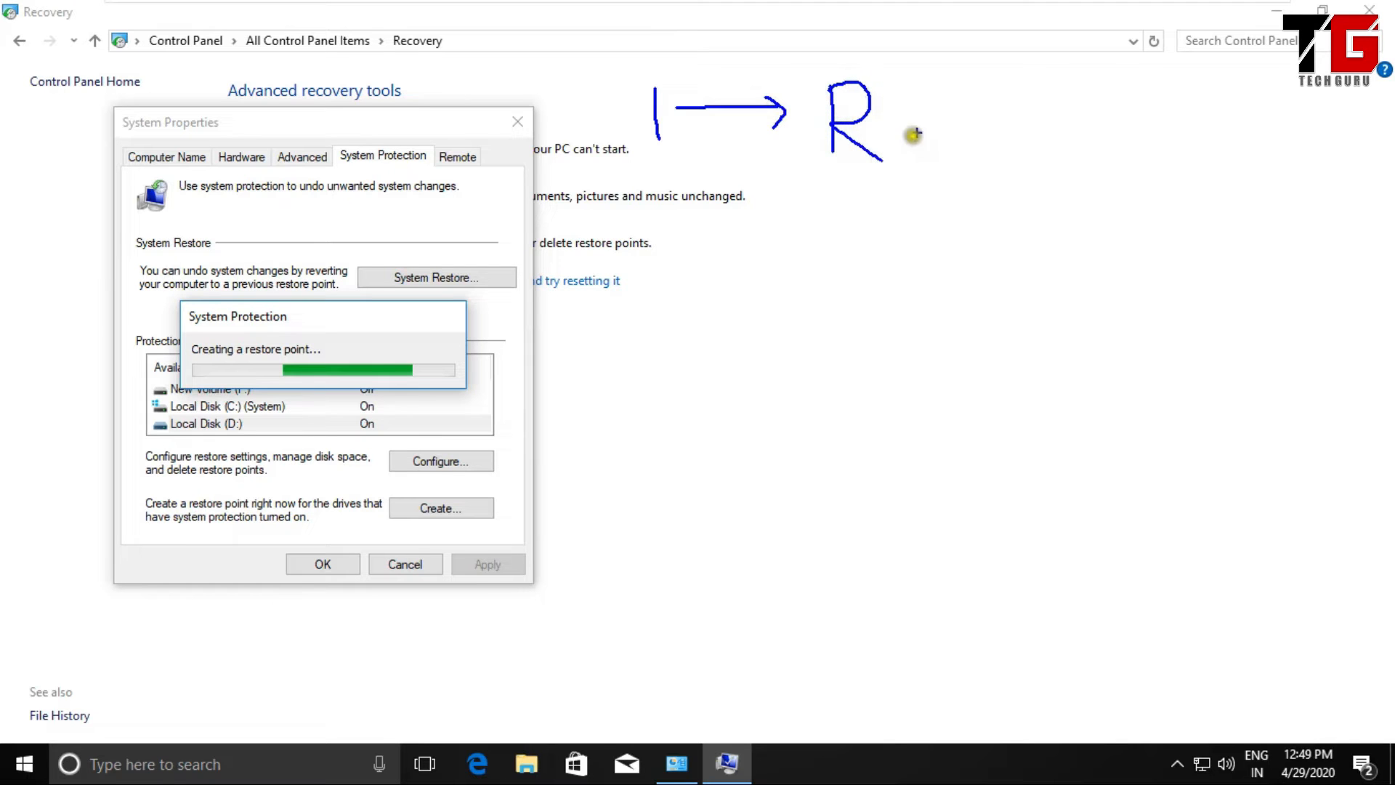
{"action": "left_click_drag", "start_coordinate": [943, 82], "coordinate": [901, 154]}
{"action": "mouse_move", "coordinate": [680, 234]}
{"action": "left_mouse_down"}
{"action": "mouse_move", "coordinate": [667, 213]}
{"action": "mouse_move", "coordinate": [681, 246]}
{"action": "mouse_move", "coordinate": [667, 258]}
{"action": "mouse_move", "coordinate": [724, 260]}
{"action": "left_mouse_up"}
{"action": "mouse_move", "coordinate": [741, 226]}
{"action": "left_mouse_down"}
{"action": "mouse_move", "coordinate": [860, 236]}
{"action": "mouse_move", "coordinate": [847, 275]}
{"action": "left_mouse_up"}
{"action": "mouse_move", "coordinate": [908, 234]}
{"action": "left_mouse_down"}
{"action": "mouse_move", "coordinate": [898, 279]}
{"action": "mouse_move", "coordinate": [960, 284]}
{"action": "mouse_move", "coordinate": [991, 255]}
{"action": "mouse_move", "coordinate": [1044, 262]}
{"action": "mouse_move", "coordinate": [1076, 230]}
{"action": "mouse_move", "coordinate": [1119, 244]}
{"action": "mouse_move", "coordinate": [1130, 265]}
{"action": "mouse_move", "coordinate": [1163, 219]}
{"action": "left_mouse_up"}
{"action": "mouse_move", "coordinate": [1175, 195]}
{"action": "left_mouse_down"}
{"action": "mouse_move", "coordinate": [1198, 231]}
{"action": "mouse_move", "coordinate": [1190, 278]}
{"action": "left_mouse_up"}
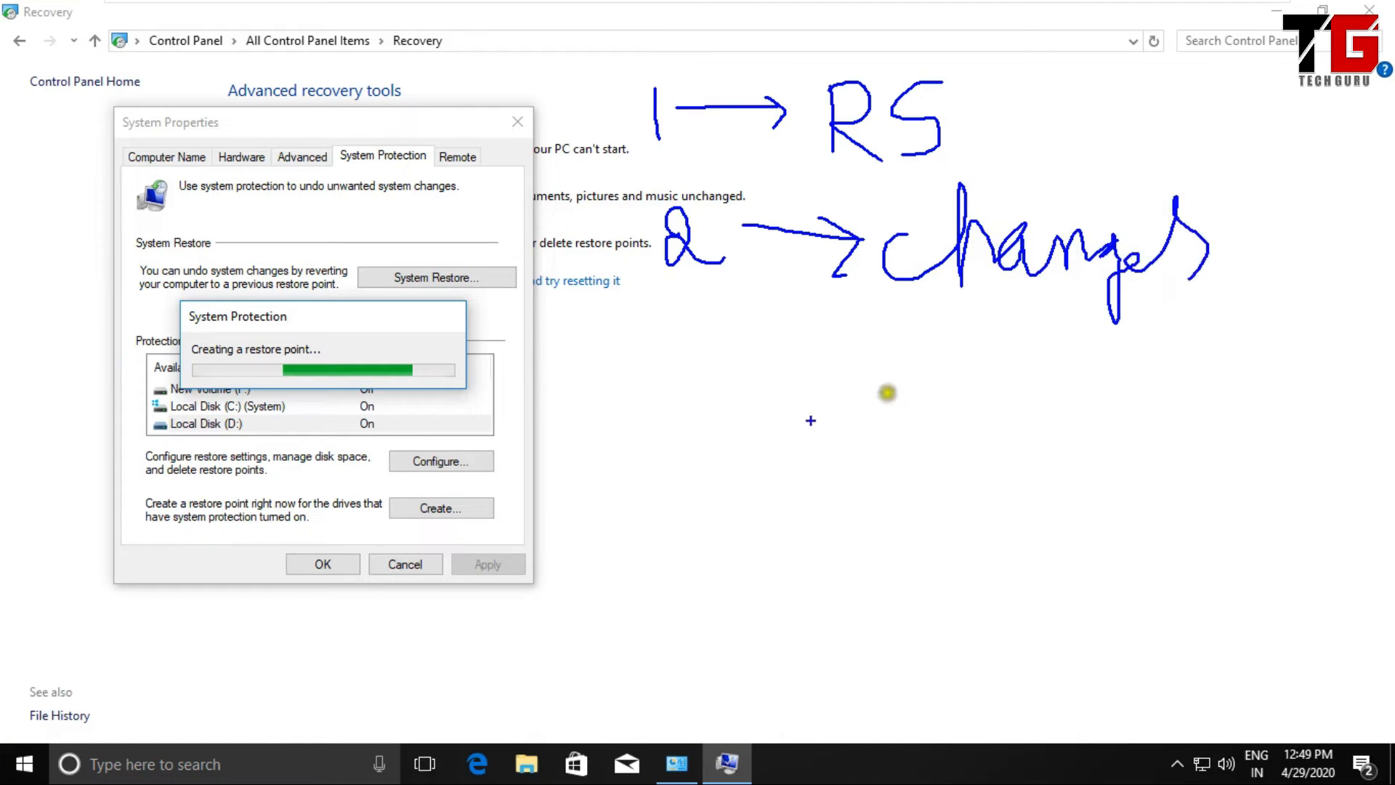
Handwrite the blue note "3) → Restore" below the first two notes.
{"action": "mouse_move", "coordinate": [648, 398]}
{"action": "left_mouse_down"}
{"action": "mouse_move", "coordinate": [707, 410]}
{"action": "mouse_move", "coordinate": [704, 467]}
{"action": "mouse_move", "coordinate": [656, 469]}
{"action": "left_mouse_up"}
{"action": "left_click_drag", "start_coordinate": [709, 349], "coordinate": [808, 534]}
{"action": "left_click_drag", "start_coordinate": [805, 438], "coordinate": [932, 477]}
{"action": "mouse_move", "coordinate": [1021, 407]}
{"action": "left_mouse_down"}
{"action": "mouse_move", "coordinate": [1020, 462]}
{"action": "mouse_move", "coordinate": [1017, 429]}
{"action": "mouse_move", "coordinate": [1155, 458]}
{"action": "mouse_move", "coordinate": [1185, 394]}
{"action": "mouse_move", "coordinate": [1239, 465]}
{"action": "mouse_move", "coordinate": [1254, 418]}
{"action": "mouse_move", "coordinate": [1270, 429]}
{"action": "mouse_move", "coordinate": [1337, 401]}
{"action": "mouse_move", "coordinate": [1346, 449]}
{"action": "left_mouse_up"}
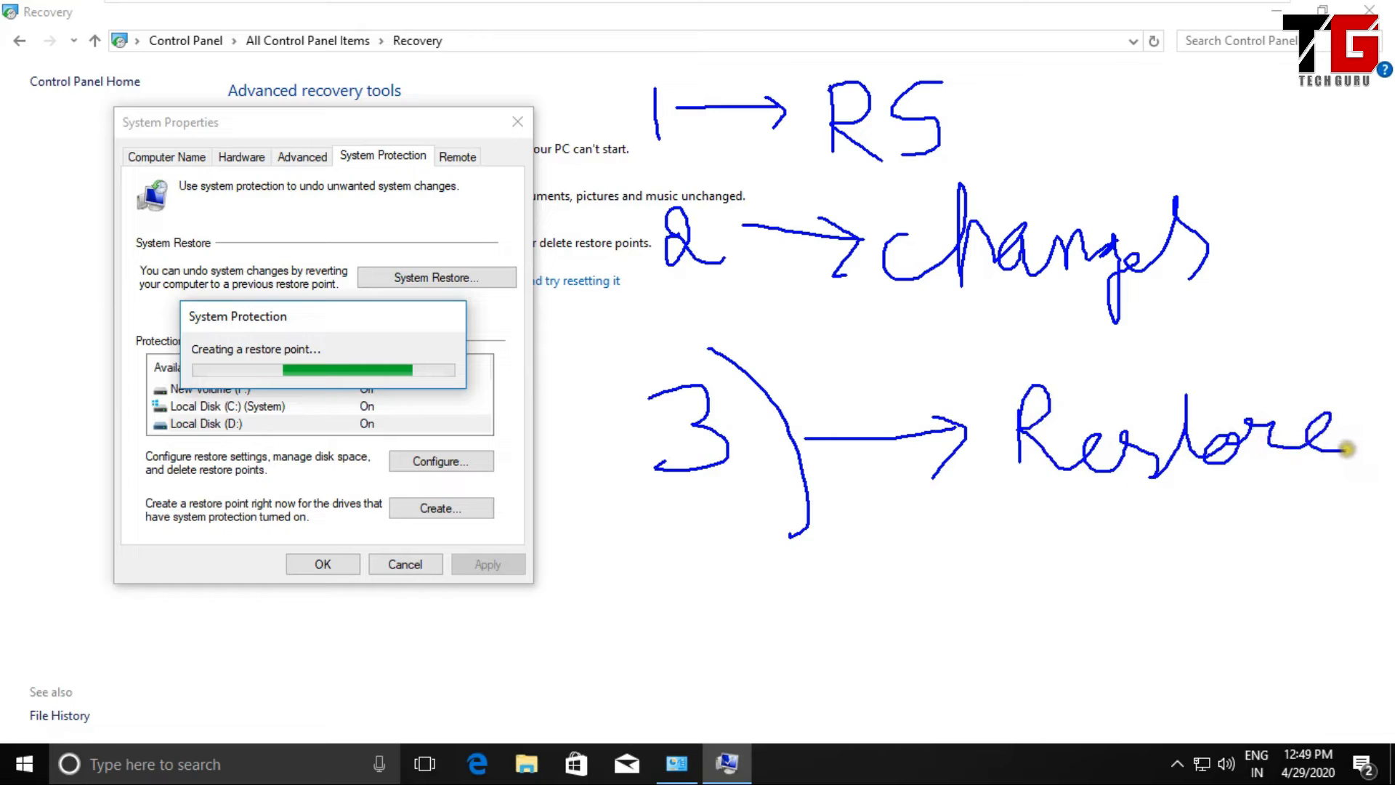
{"action": "left_click_drag", "start_coordinate": [1172, 421], "coordinate": [1220, 402]}
Circle the "2 → changes", "RS" and "Restore" notes in red and add further marks around the numbered steps.
{"action": "mouse_move", "coordinate": [1009, 189]}
{"action": "left_mouse_down"}
{"action": "mouse_move", "coordinate": [828, 168]}
{"action": "mouse_move", "coordinate": [1093, 311]}
{"action": "mouse_move", "coordinate": [1218, 236]}
{"action": "mouse_move", "coordinate": [990, 191]}
{"action": "left_mouse_up"}
{"action": "mouse_move", "coordinate": [948, 86]}
{"action": "left_mouse_down"}
{"action": "mouse_move", "coordinate": [914, 45]}
{"action": "mouse_move", "coordinate": [817, 72]}
{"action": "mouse_move", "coordinate": [959, 178]}
{"action": "mouse_move", "coordinate": [937, 29]}
{"action": "left_mouse_up"}
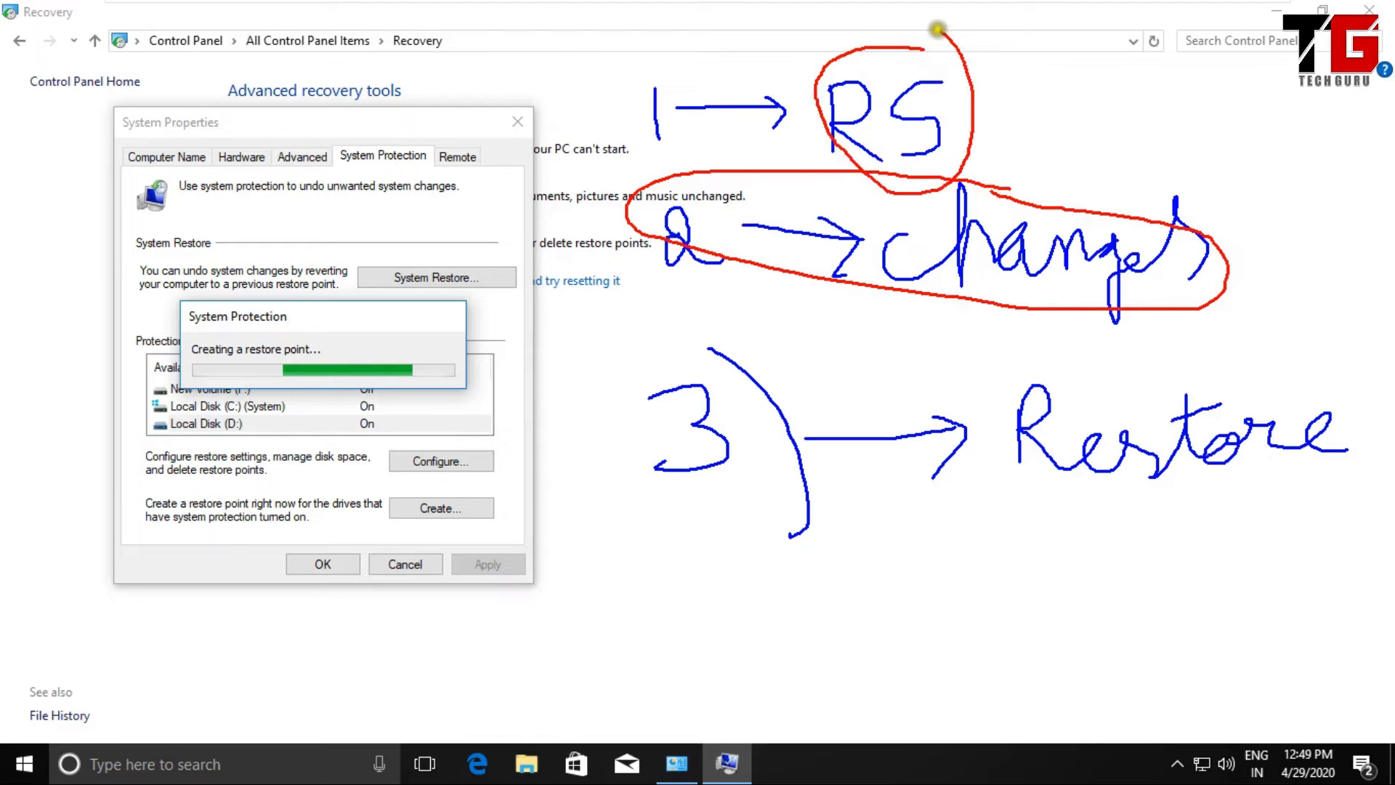
{"action": "mouse_move", "coordinate": [1206, 358]}
{"action": "left_mouse_down"}
{"action": "mouse_move", "coordinate": [989, 384]}
{"action": "mouse_move", "coordinate": [1384, 494]}
{"action": "mouse_move", "coordinate": [1194, 393]}
{"action": "mouse_move", "coordinate": [1169, 357]}
{"action": "left_mouse_up"}
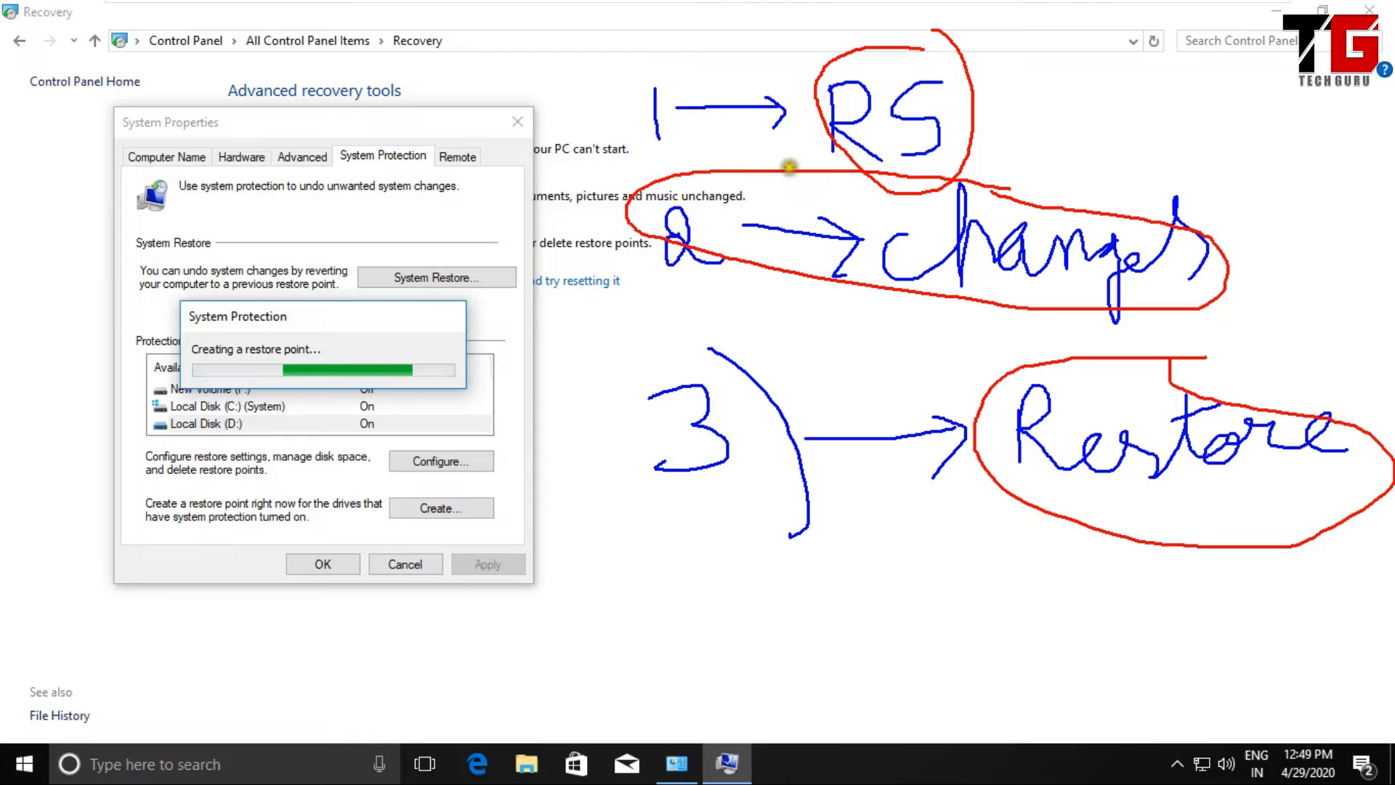
{"action": "mouse_move", "coordinate": [603, 112]}
{"action": "left_mouse_down"}
{"action": "mouse_move", "coordinate": [624, 134]}
{"action": "mouse_move", "coordinate": [731, 30]}
{"action": "mouse_move", "coordinate": [652, 296]}
{"action": "mouse_move", "coordinate": [784, 198]}
{"action": "left_mouse_up"}
{"action": "left_click_drag", "start_coordinate": [638, 418], "coordinate": [799, 369]}
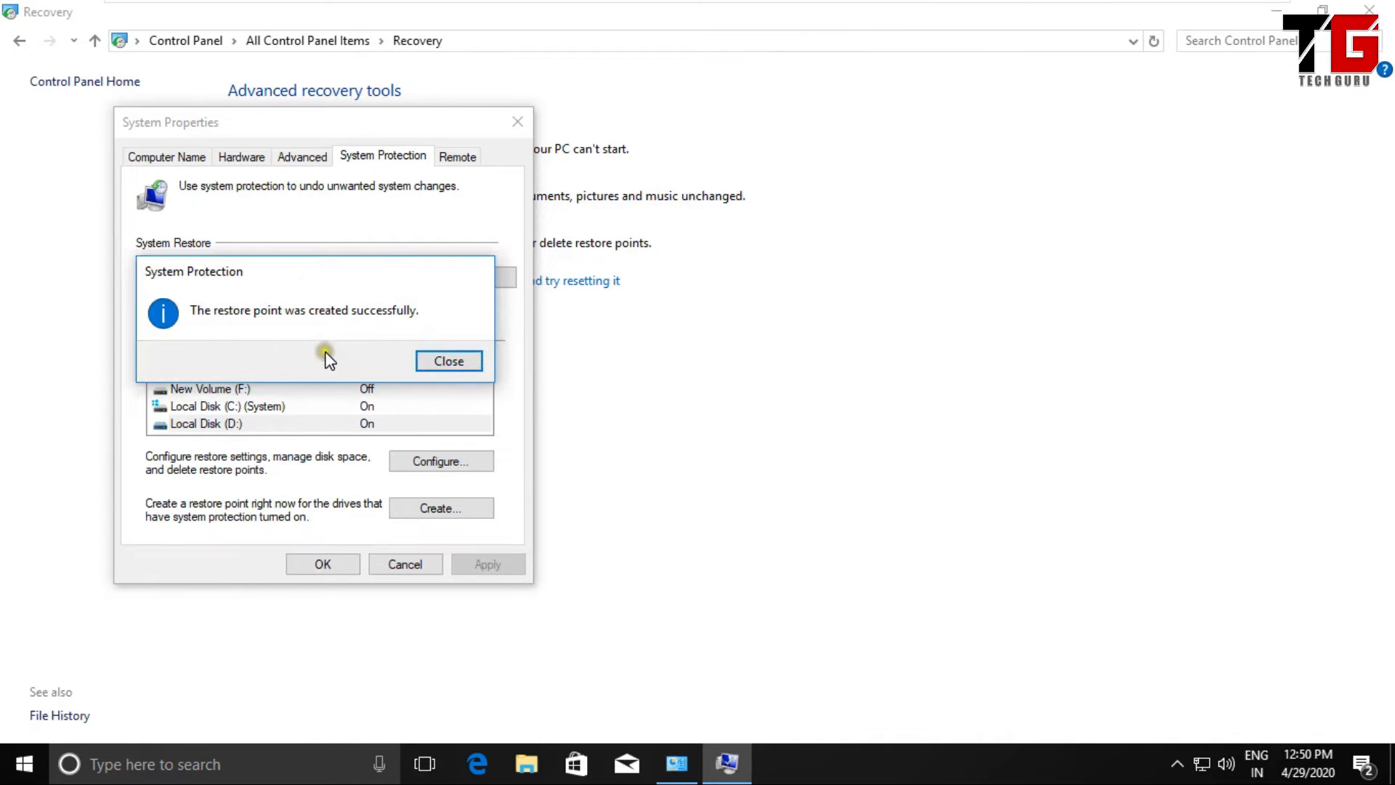
Dismiss the restore point completion message and close System Properties and the Recovery window.
{"action": "left_click", "coordinate": [451, 364]}
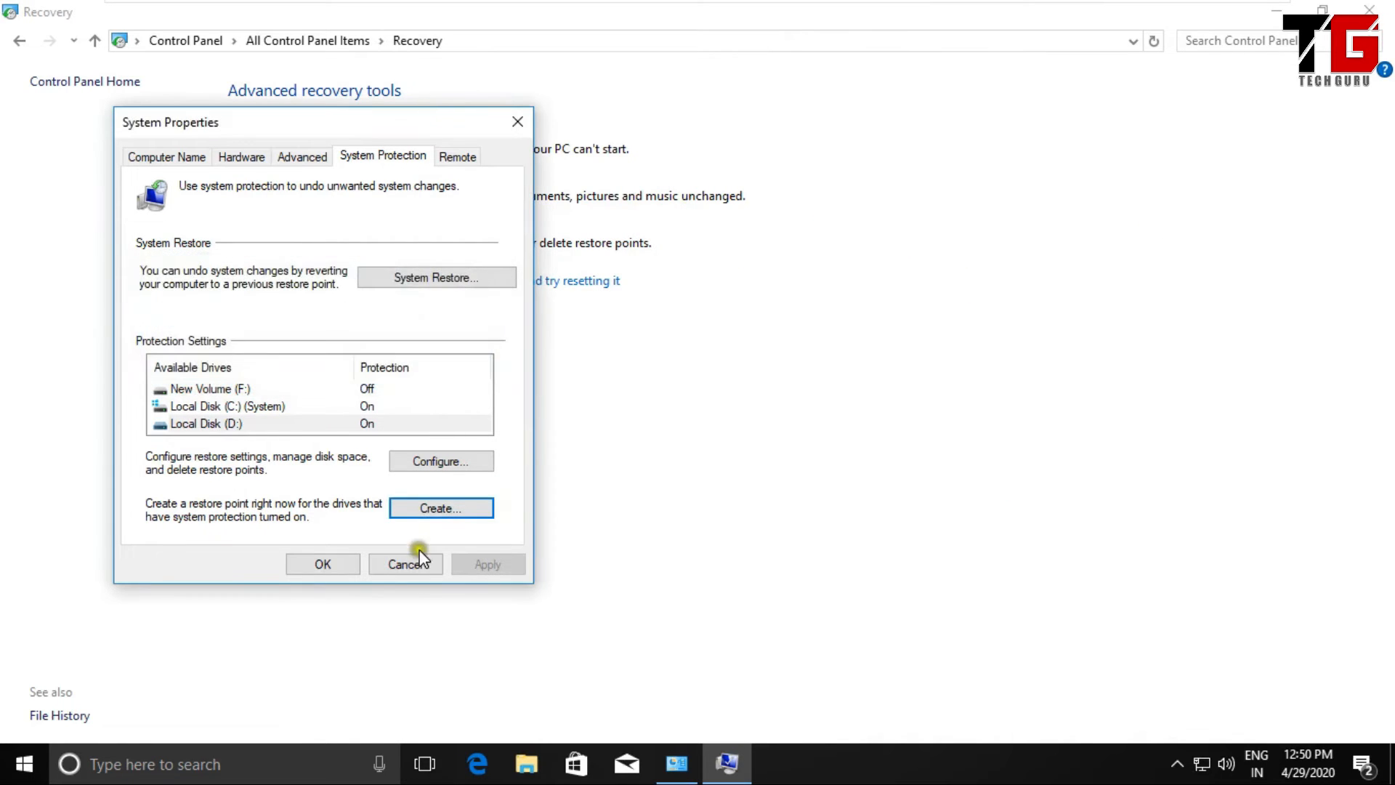
{"action": "left_click", "coordinate": [357, 559]}
{"action": "left_click", "coordinate": [1376, 26]}
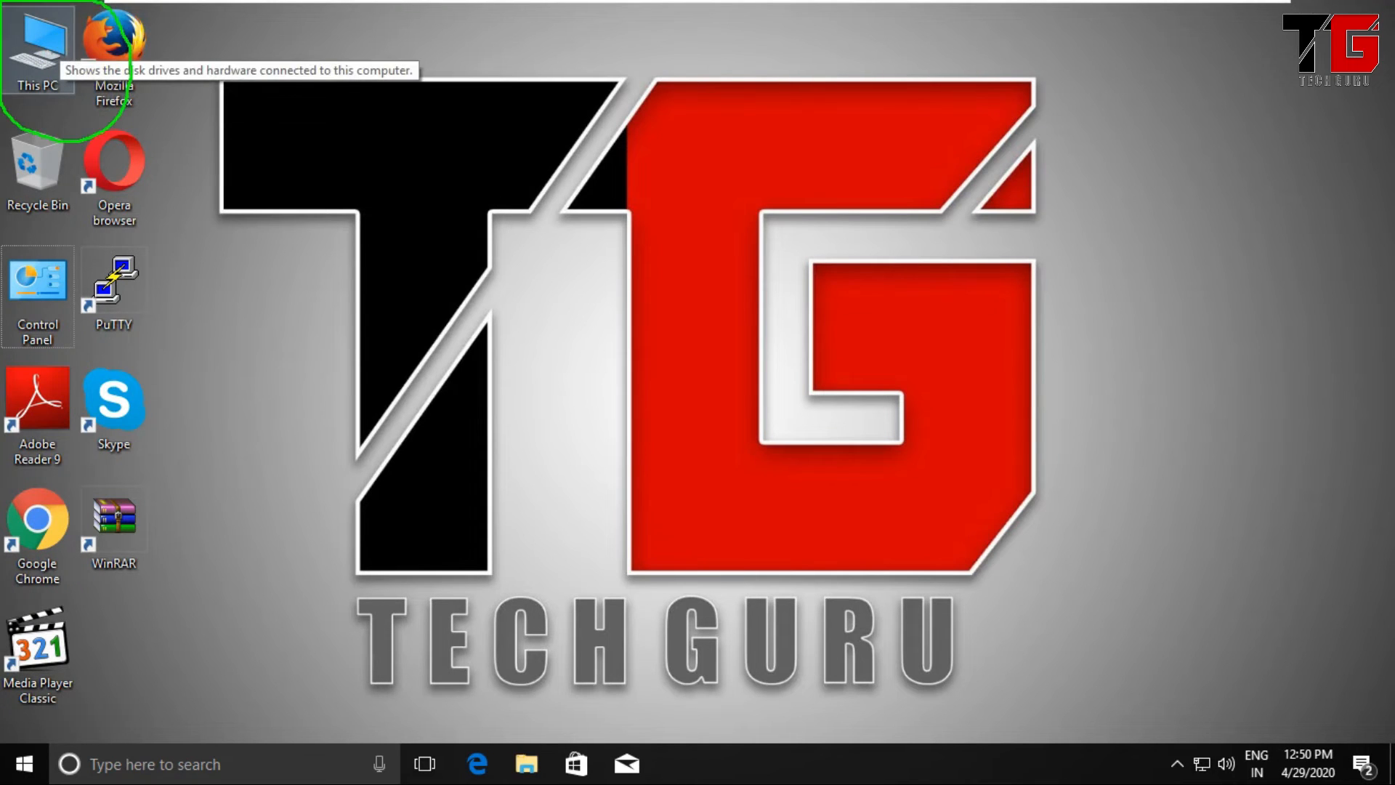
View the System Protection settings through the properties of This PC, and close them together with the System window.
{"action": "right_click", "coordinate": [38, 70]}
{"action": "left_click", "coordinate": [111, 308]}
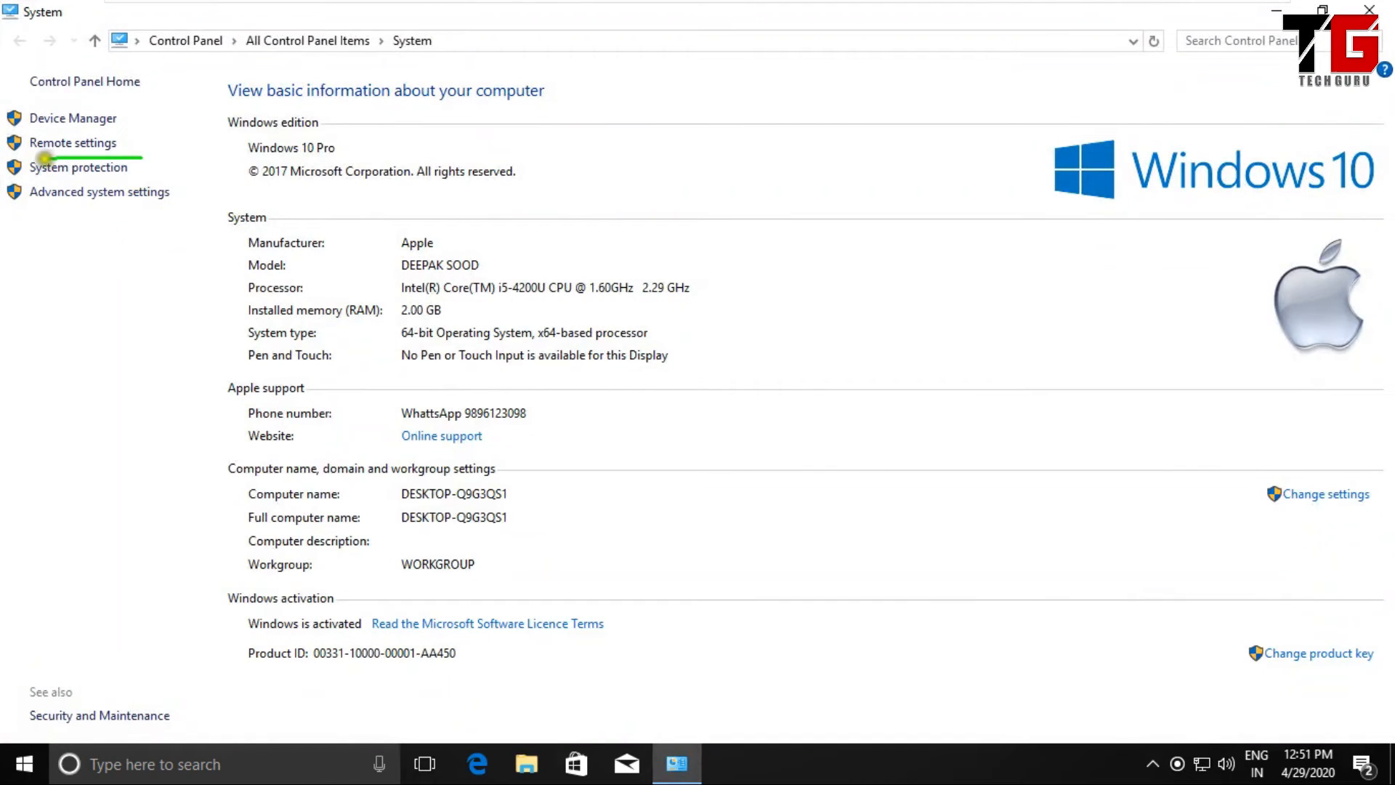
{"action": "left_click", "coordinate": [78, 167]}
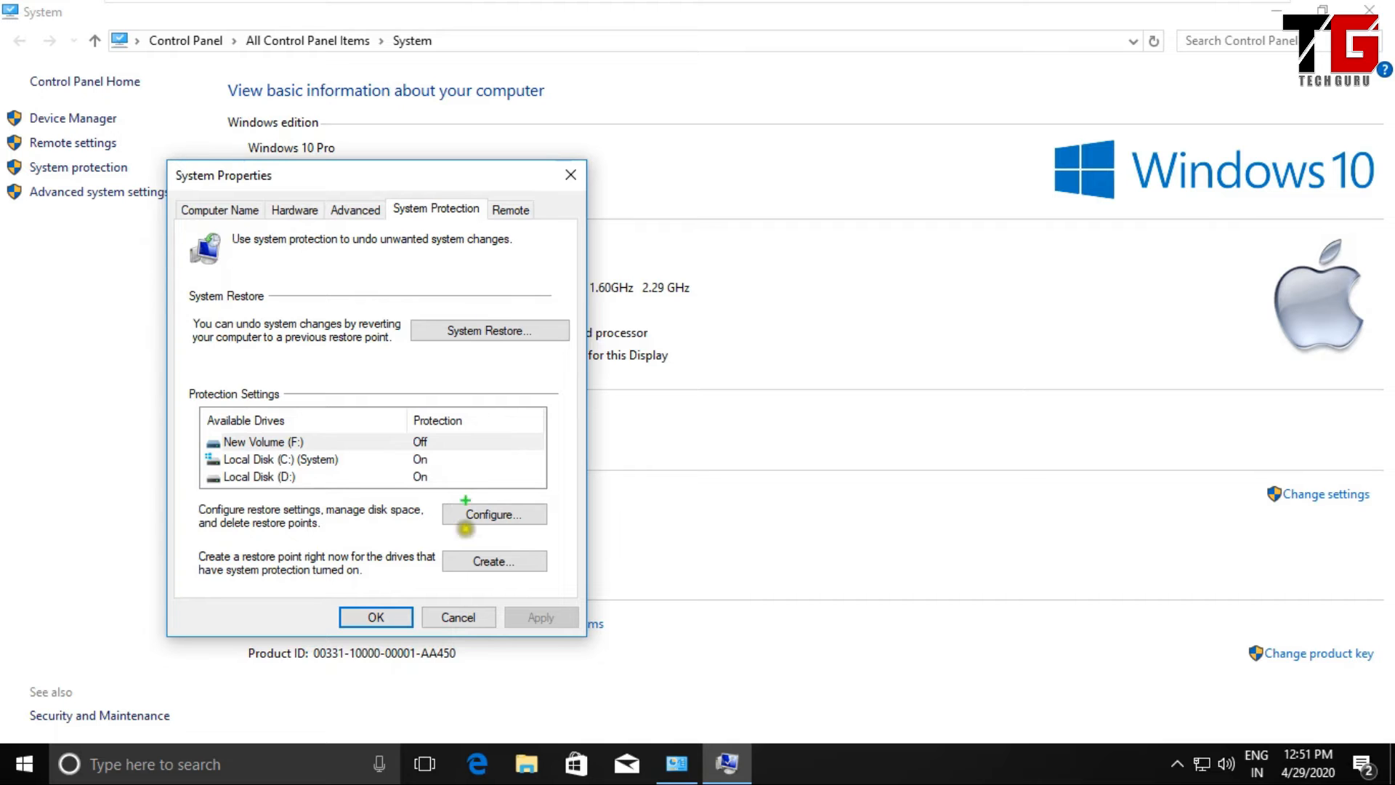
{"action": "left_click", "coordinate": [459, 617]}
{"action": "left_click", "coordinate": [107, 169]}
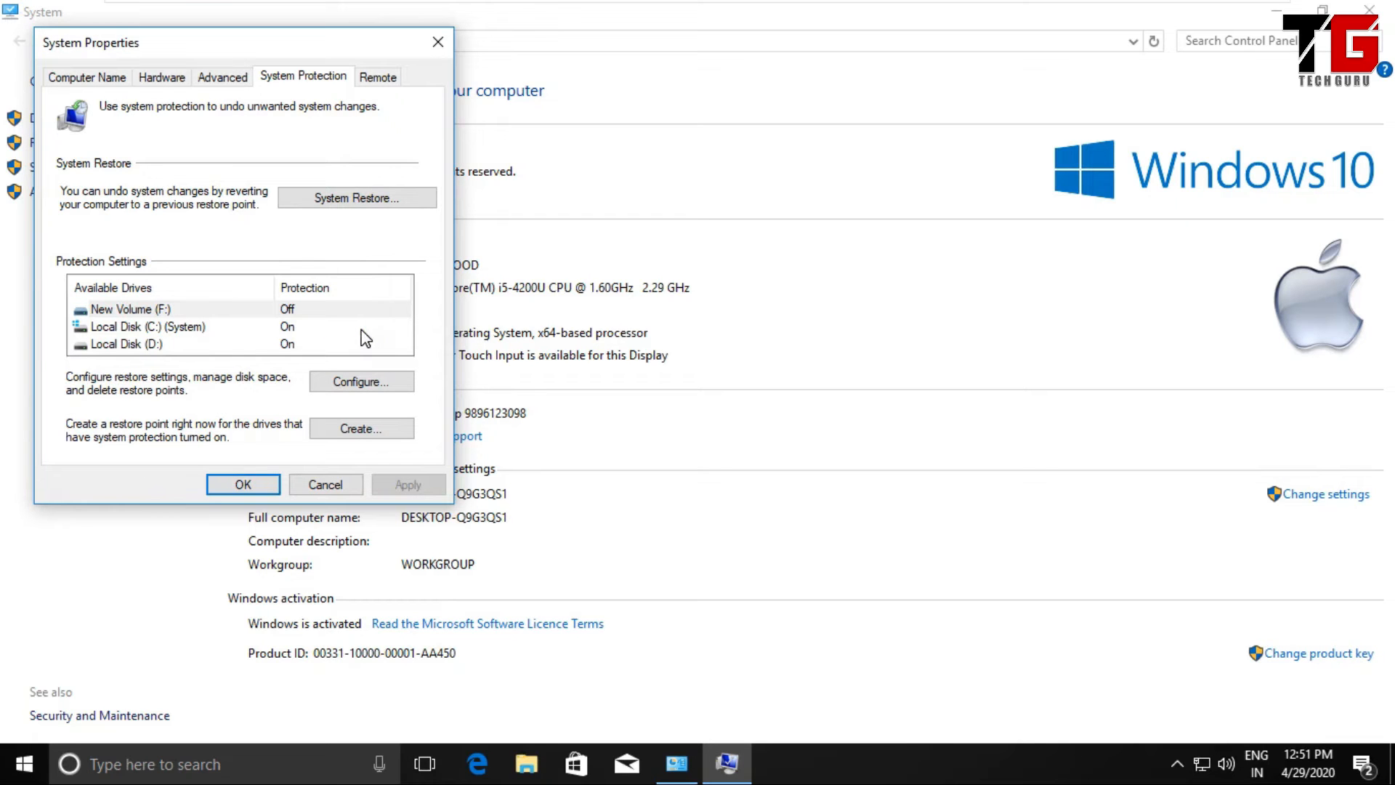
{"action": "left_click", "coordinate": [325, 485]}
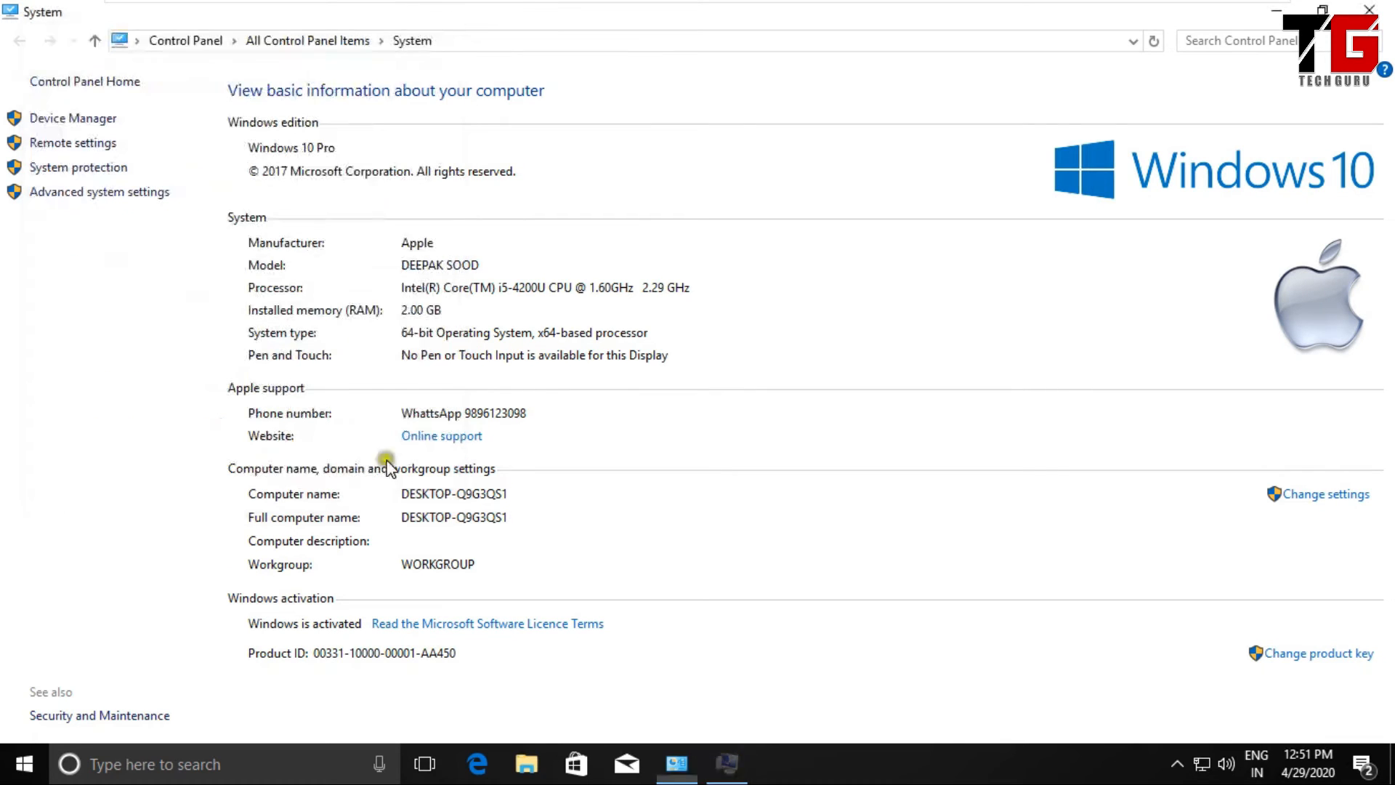
{"action": "left_click", "coordinate": [1370, 10]}
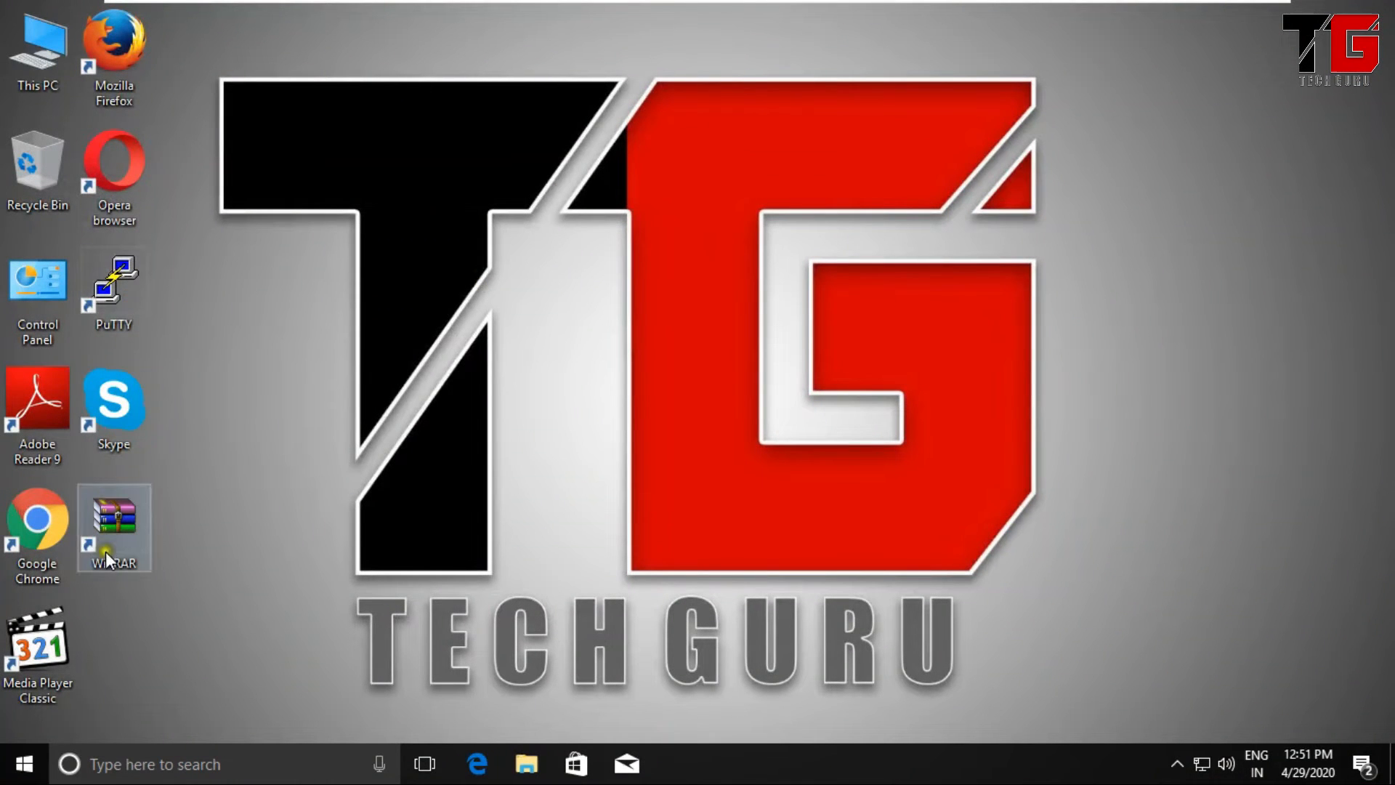
Open Programs and Features from Control Panel and circle the list of installed programs in blue.
{"action": "double_click", "coordinate": [46, 303]}
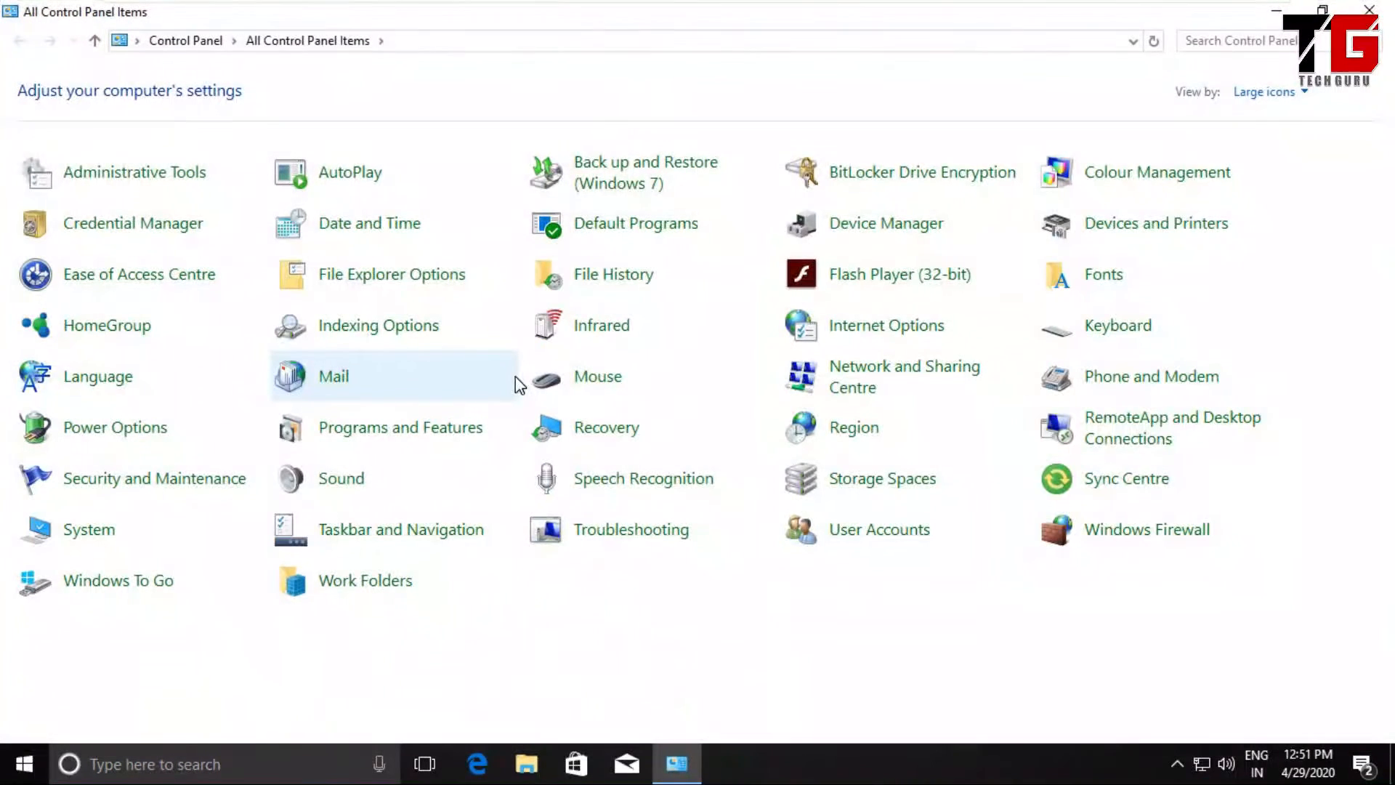
{"action": "mouse_move", "coordinate": [420, 410]}
{"action": "left_mouse_down"}
{"action": "mouse_move", "coordinate": [260, 429]}
{"action": "mouse_move", "coordinate": [402, 458]}
{"action": "left_mouse_up"}
{"action": "left_click", "coordinate": [386, 433]}
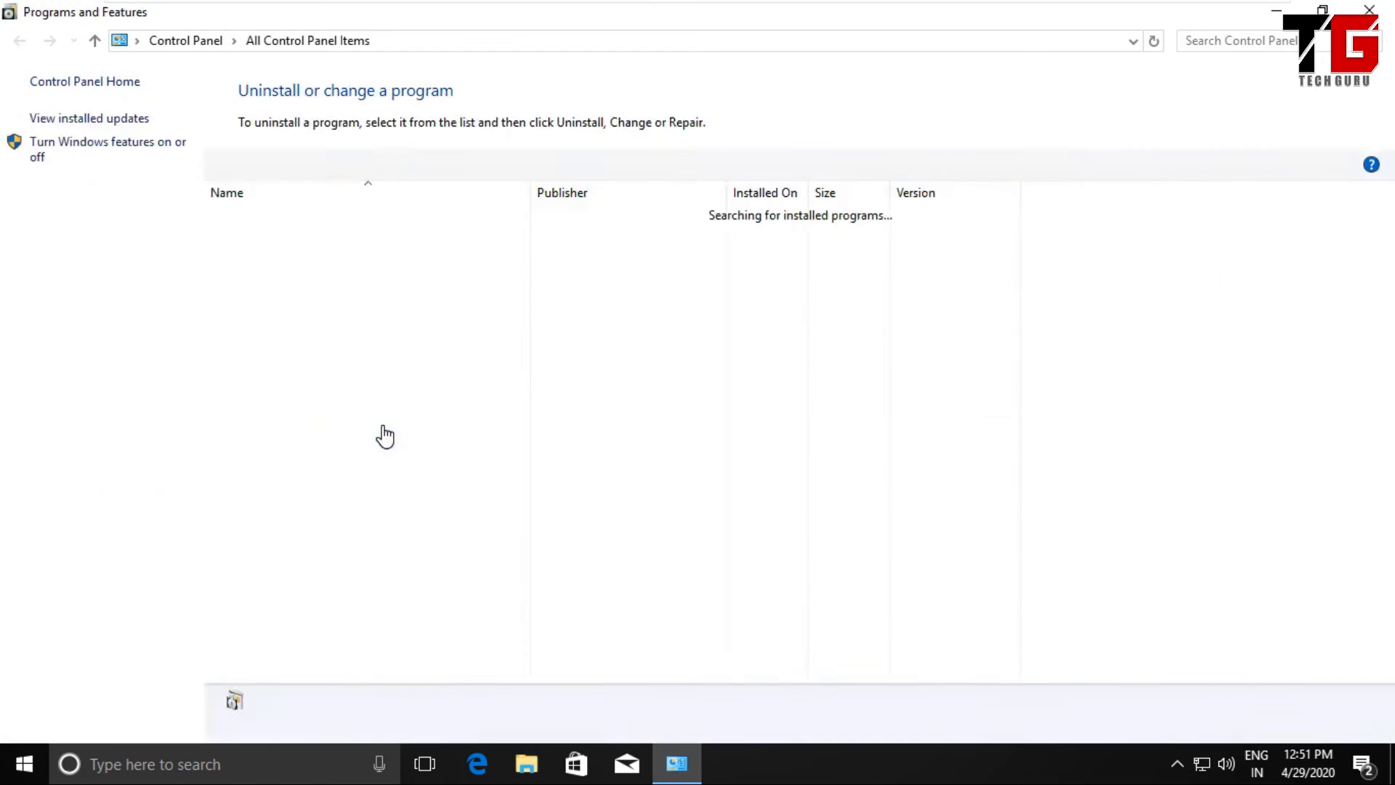
{"action": "mouse_move", "coordinate": [393, 195]}
{"action": "left_mouse_down"}
{"action": "mouse_move", "coordinate": [149, 183]}
{"action": "mouse_move", "coordinate": [232, 474]}
{"action": "mouse_move", "coordinate": [501, 387]}
{"action": "mouse_move", "coordinate": [406, 185]}
{"action": "mouse_move", "coordinate": [367, 186]}
{"action": "left_mouse_up"}
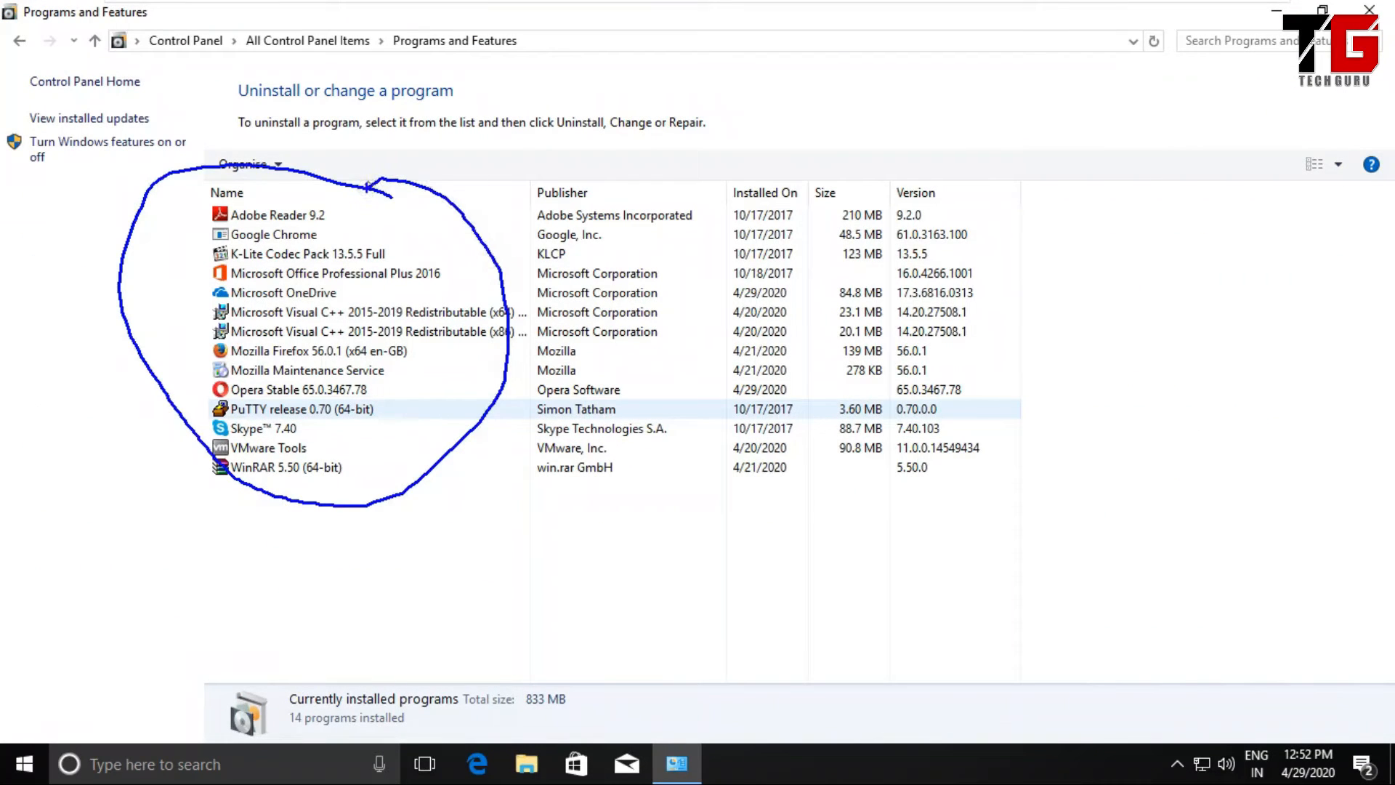
Uninstall Skype 7.40 from the list of installed programs.
{"action": "left_click", "coordinate": [276, 407]}
{"action": "left_click", "coordinate": [270, 431]}
{"action": "left_click", "coordinate": [325, 164]}
{"action": "left_click", "coordinate": [795, 374]}
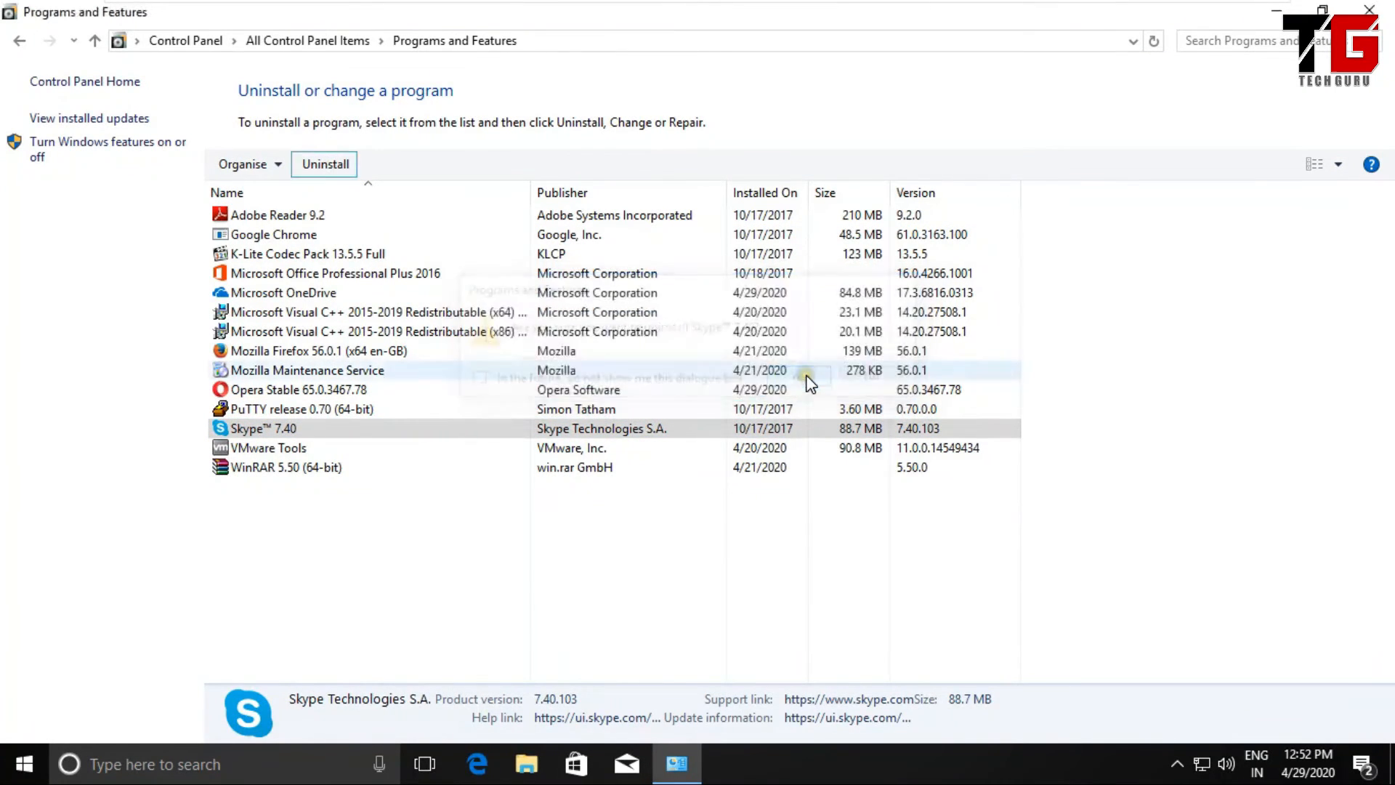
{"action": "left_click", "coordinate": [601, 534]}
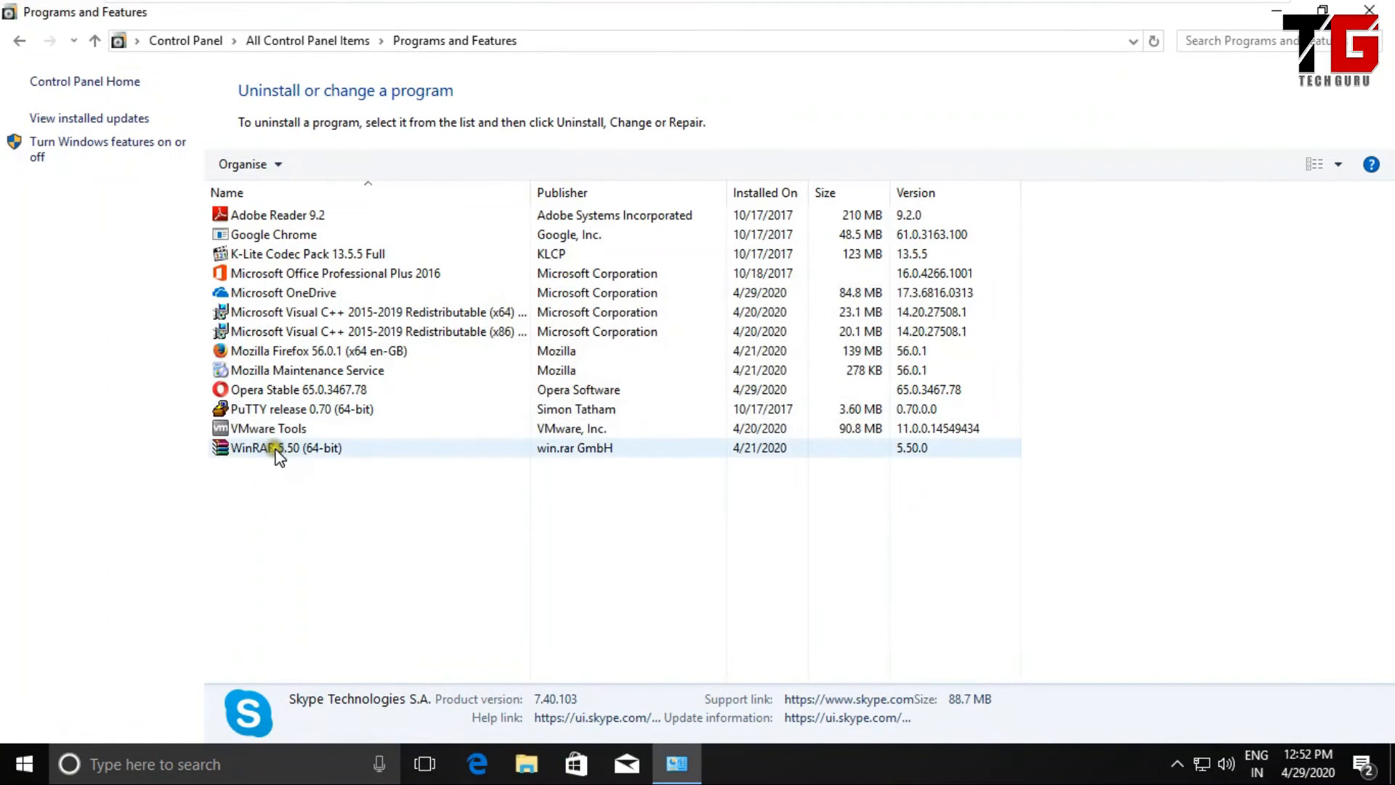
Uninstall WinRAR 5.50 (64-bit) and close Programs and Features.
{"action": "left_click", "coordinate": [278, 449]}
{"action": "left_click", "coordinate": [324, 164]}
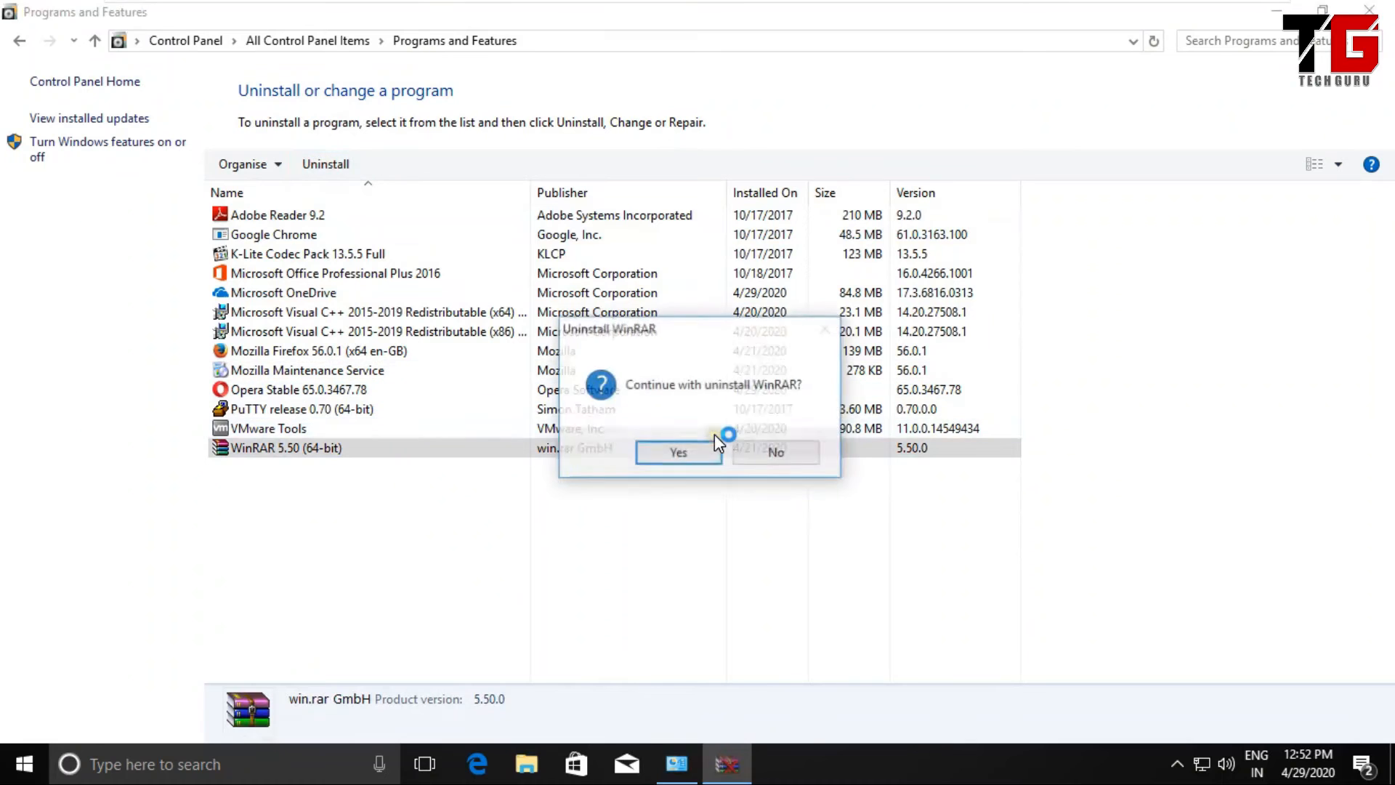
{"action": "left_click", "coordinate": [676, 456]}
{"action": "left_click", "coordinate": [864, 453]}
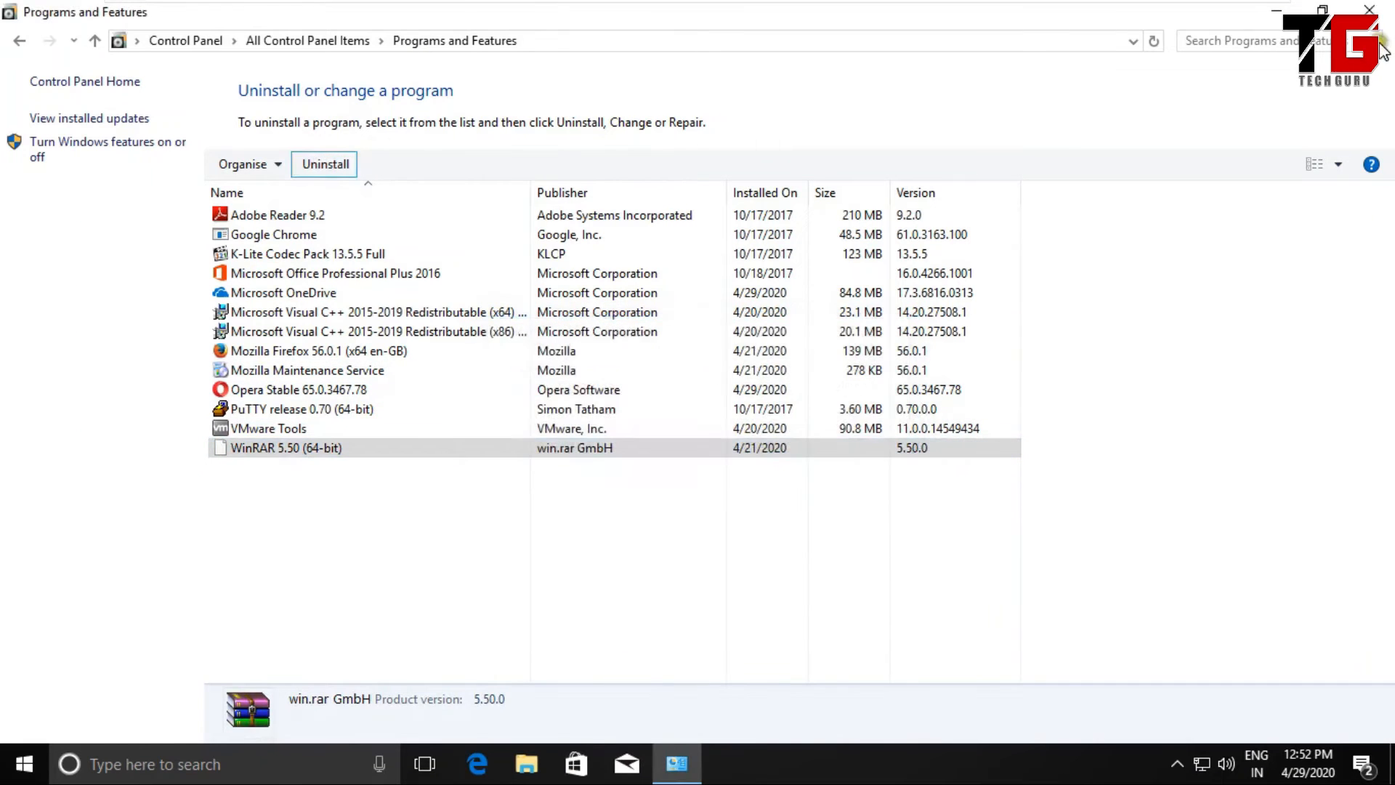
{"action": "left_click", "coordinate": [1369, 9]}
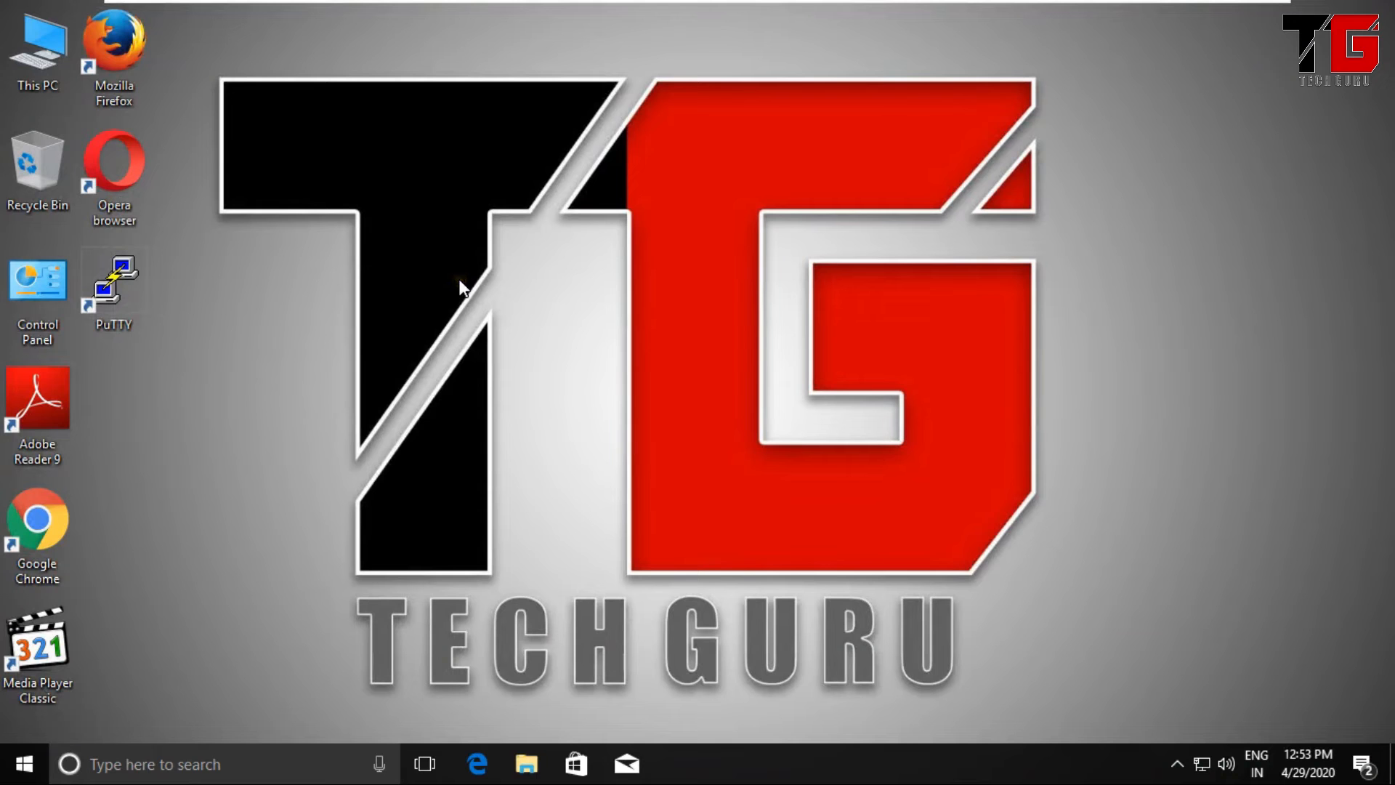
Launch the UltraISO Premium Edition installer from Local Disk (D:) and allow it to make changes to the device.
{"action": "double_click", "coordinate": [62, 37]}
{"action": "left_click", "coordinate": [626, 271]}
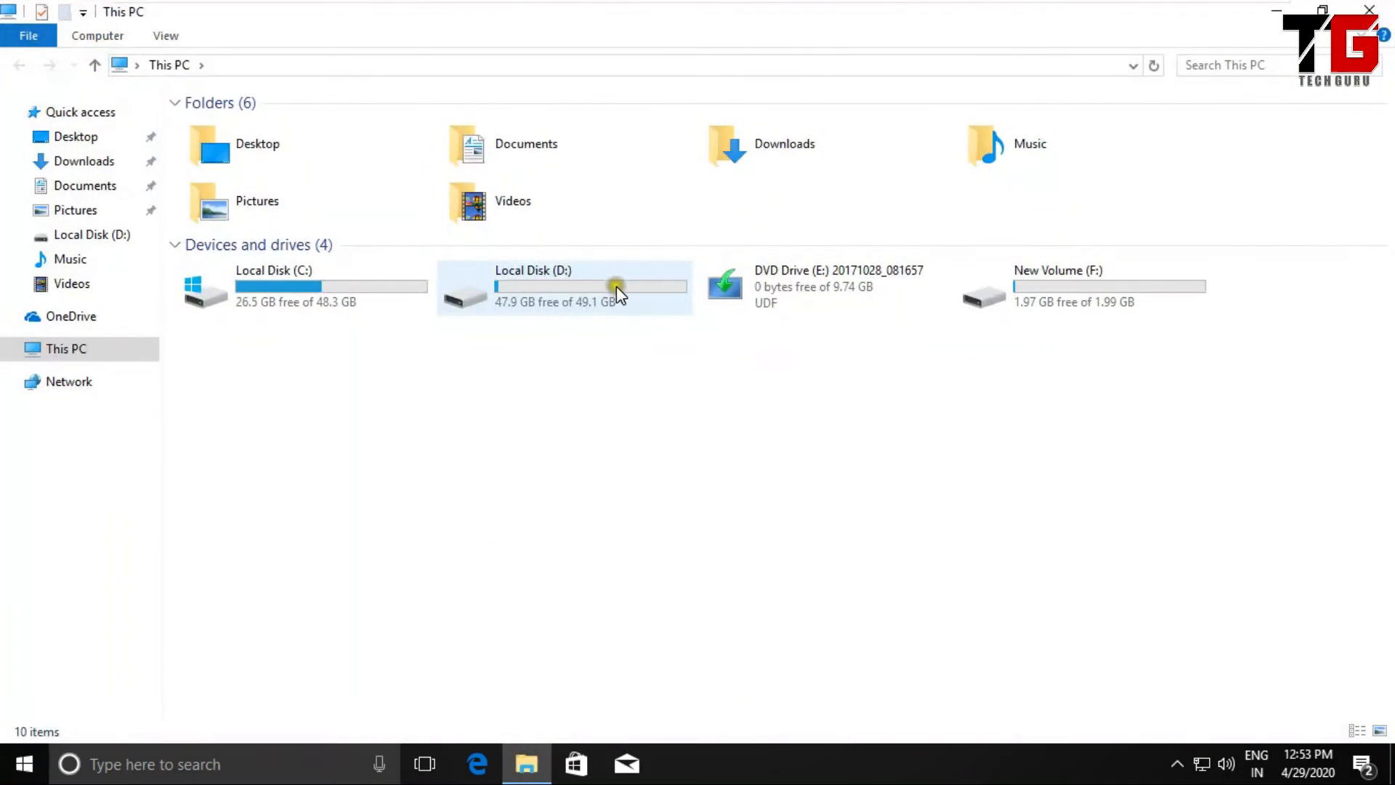
{"action": "double_click", "coordinate": [616, 286]}
{"action": "mouse_move", "coordinate": [377, 146]}
{"action": "left_mouse_down"}
{"action": "mouse_move", "coordinate": [216, 154]}
{"action": "mouse_move", "coordinate": [317, 224]}
{"action": "mouse_move", "coordinate": [386, 136]}
{"action": "left_mouse_up"}
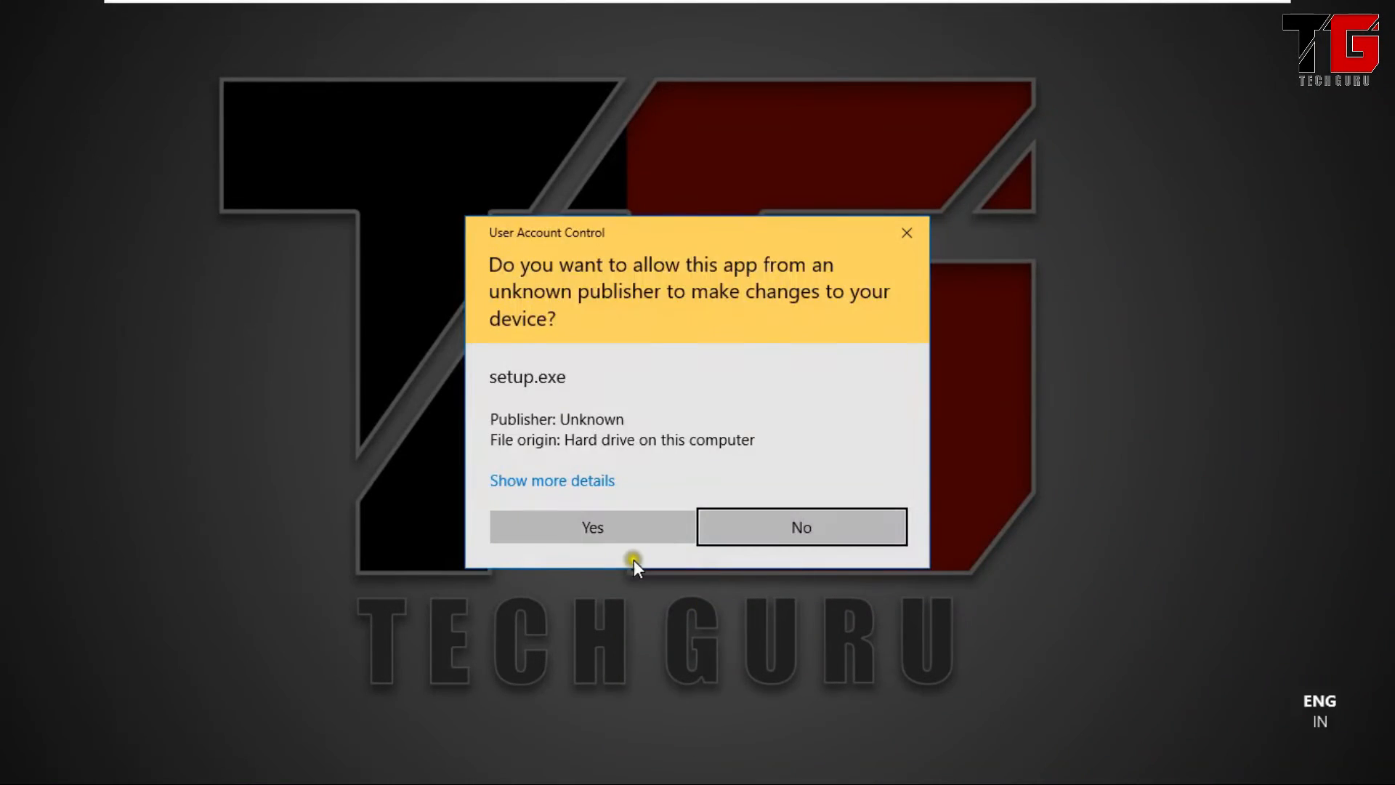
{"action": "left_click", "coordinate": [627, 538]}
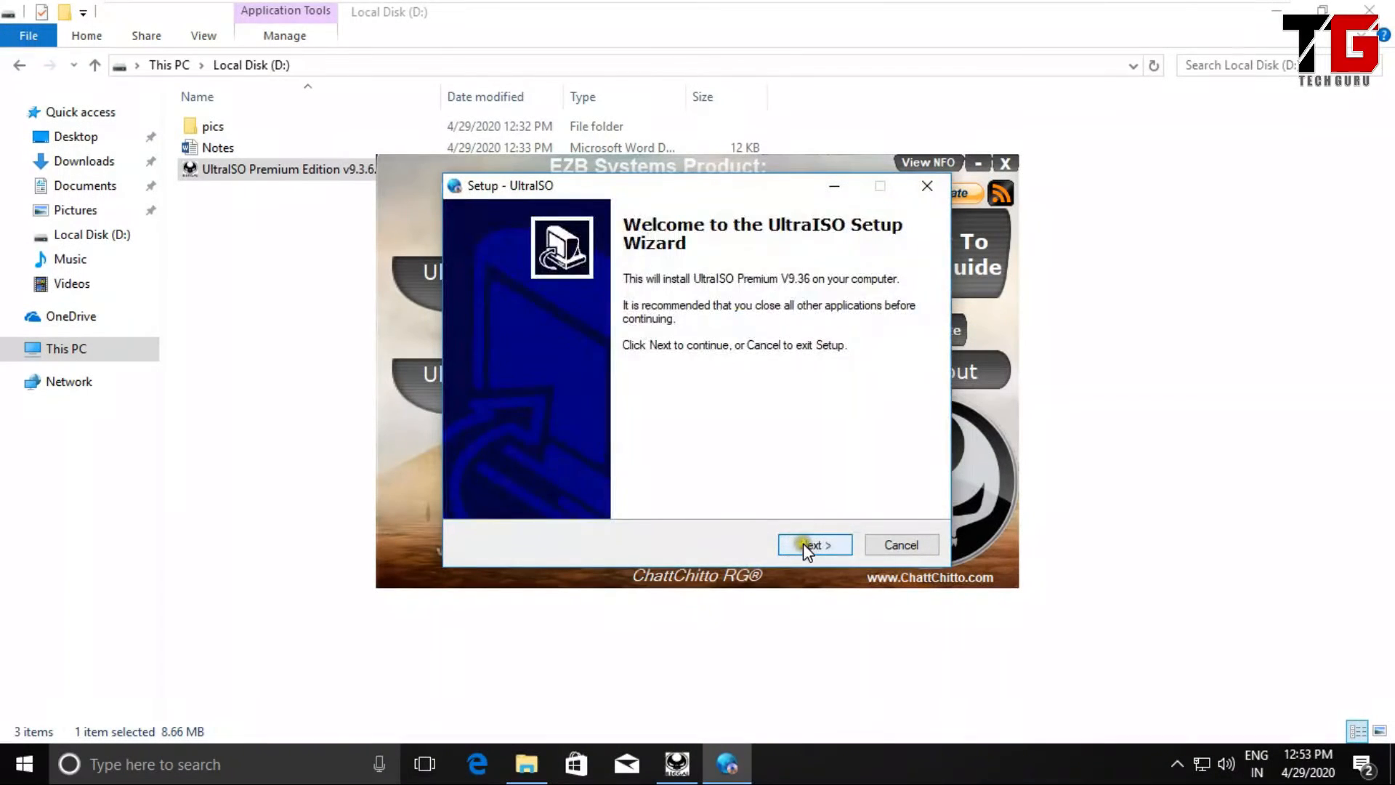
Install UltraISO Premium V9.36 through the setup wizard, accepting the licence agreement and keeping the default folder and additional tasks.
{"action": "left_click", "coordinate": [806, 545]}
{"action": "left_click", "coordinate": [603, 484]}
{"action": "left_click", "coordinate": [809, 545]}
{"action": "left_click", "coordinate": [809, 545]}
{"action": "left_click", "coordinate": [810, 545]}
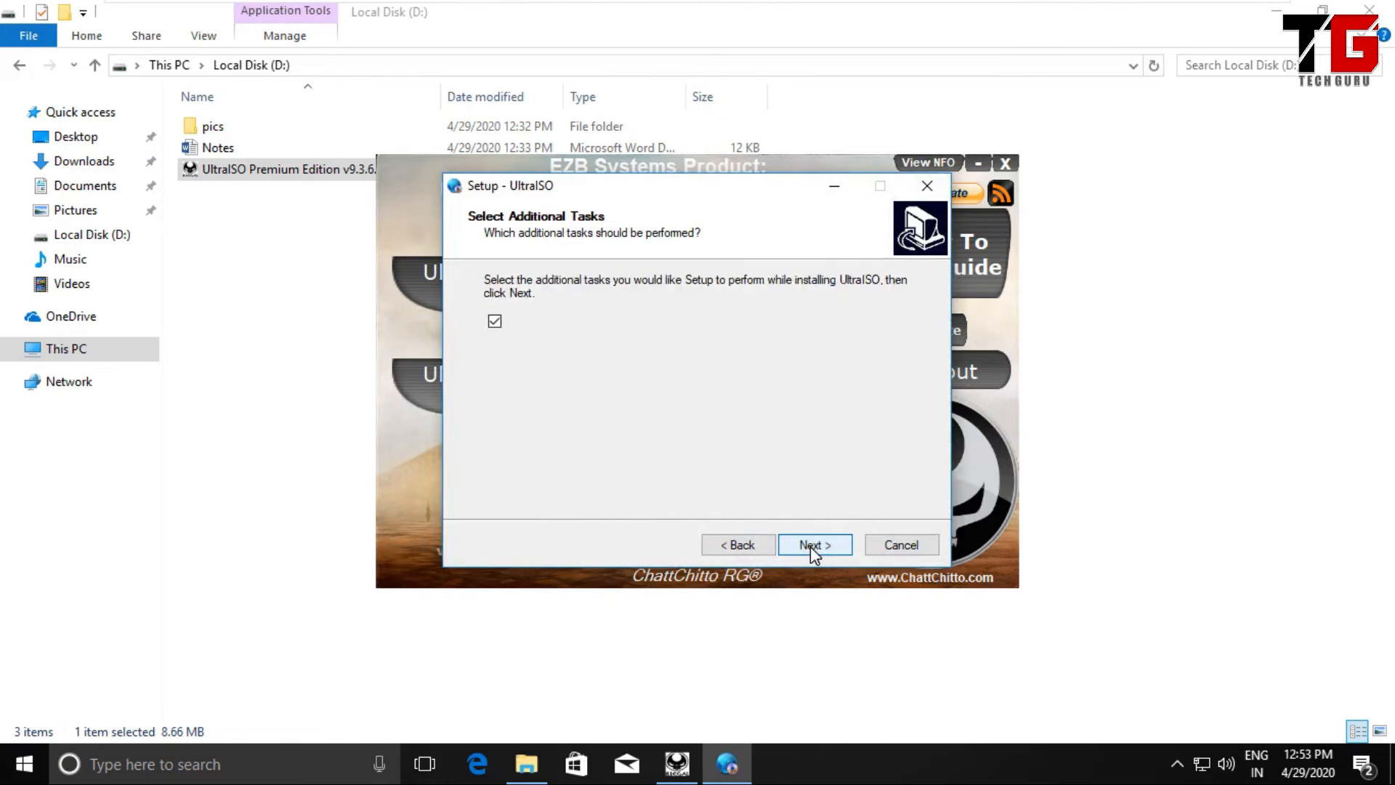
{"action": "left_click", "coordinate": [809, 545]}
{"action": "left_click", "coordinate": [811, 545]}
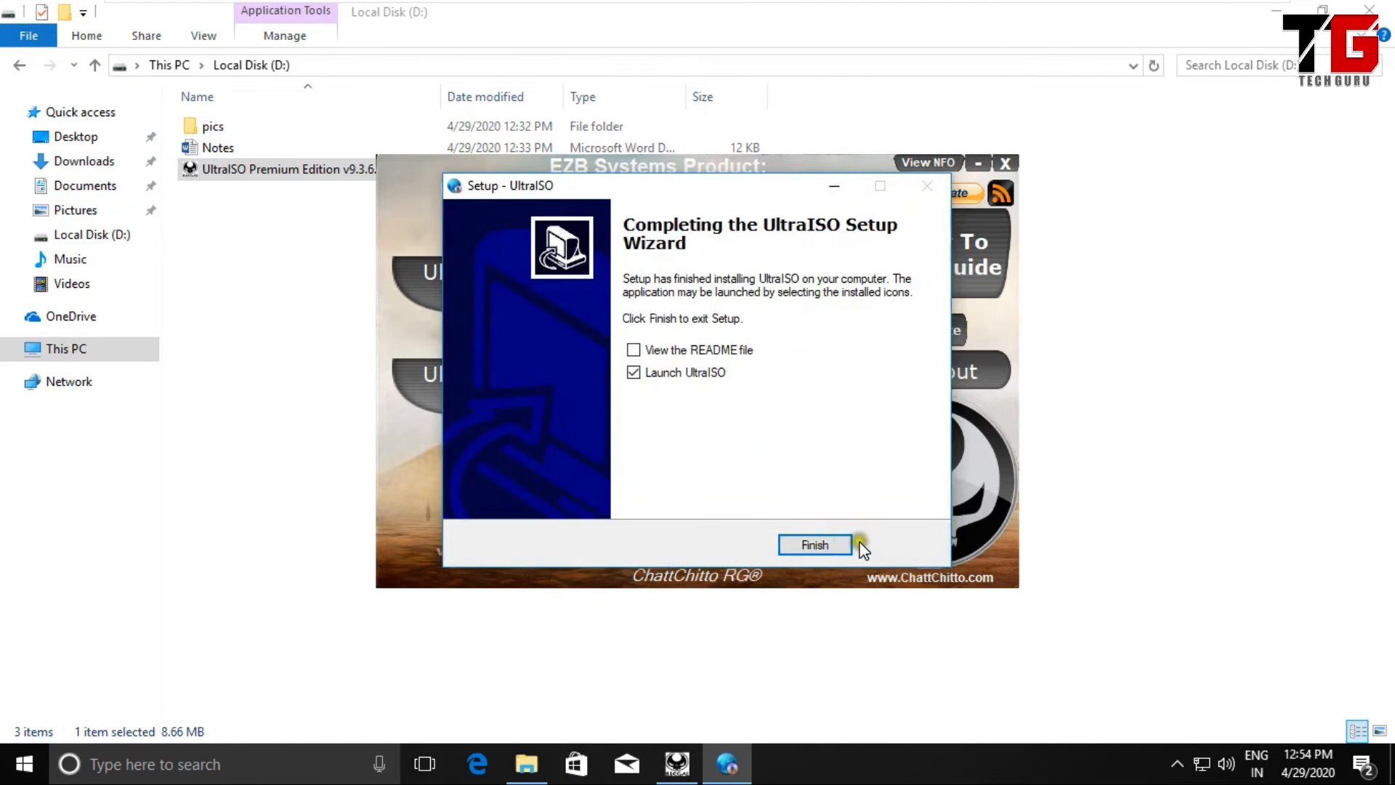
Finish the UltraISO setup with Launch UltraISO unchecked and close the installer's start window.
{"action": "left_click", "coordinate": [681, 374]}
{"action": "left_click", "coordinate": [805, 545]}
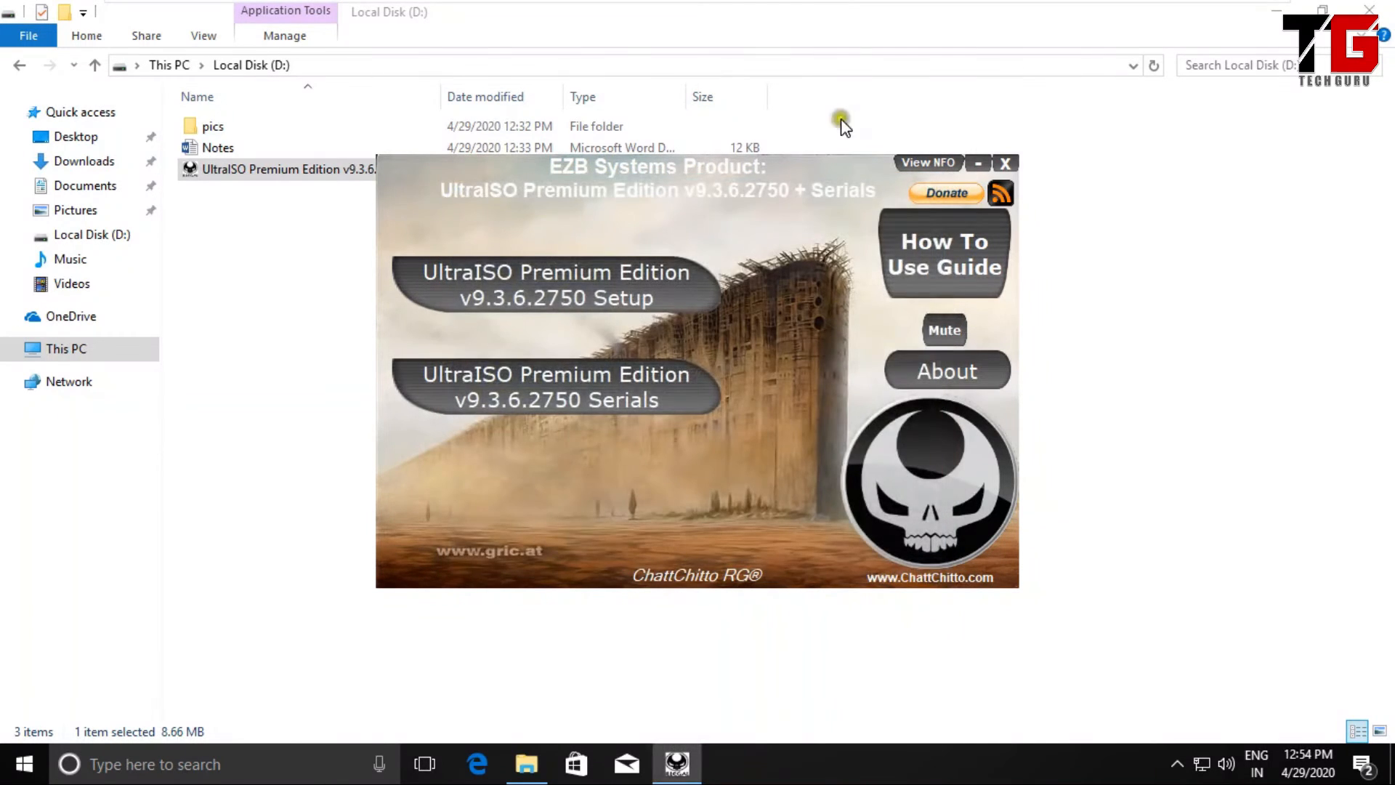
{"action": "left_click", "coordinate": [1009, 164]}
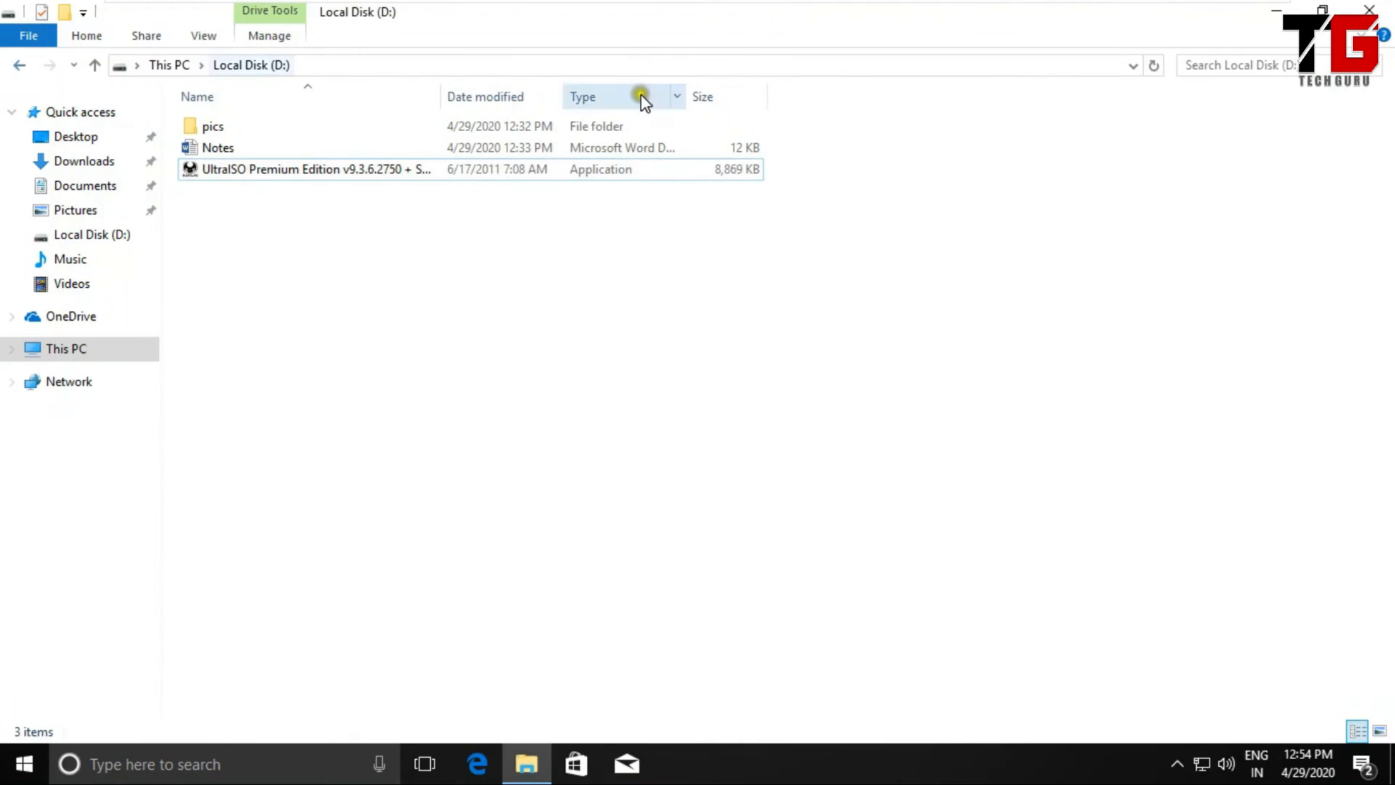
Delete the hd and wallpaper images from the pics folder on Local Disk (D:).
{"action": "left_click", "coordinate": [175, 66]}
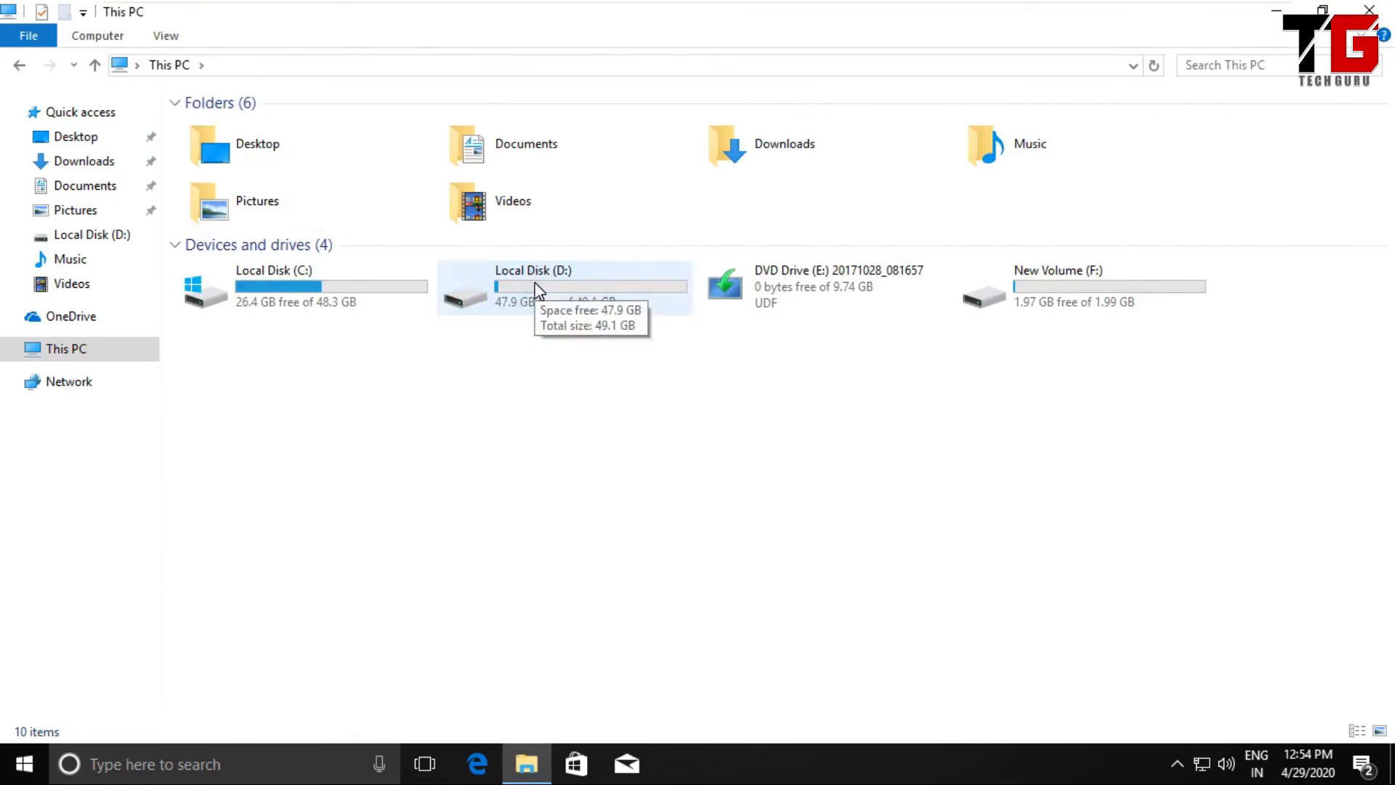
{"action": "double_click", "coordinate": [546, 302]}
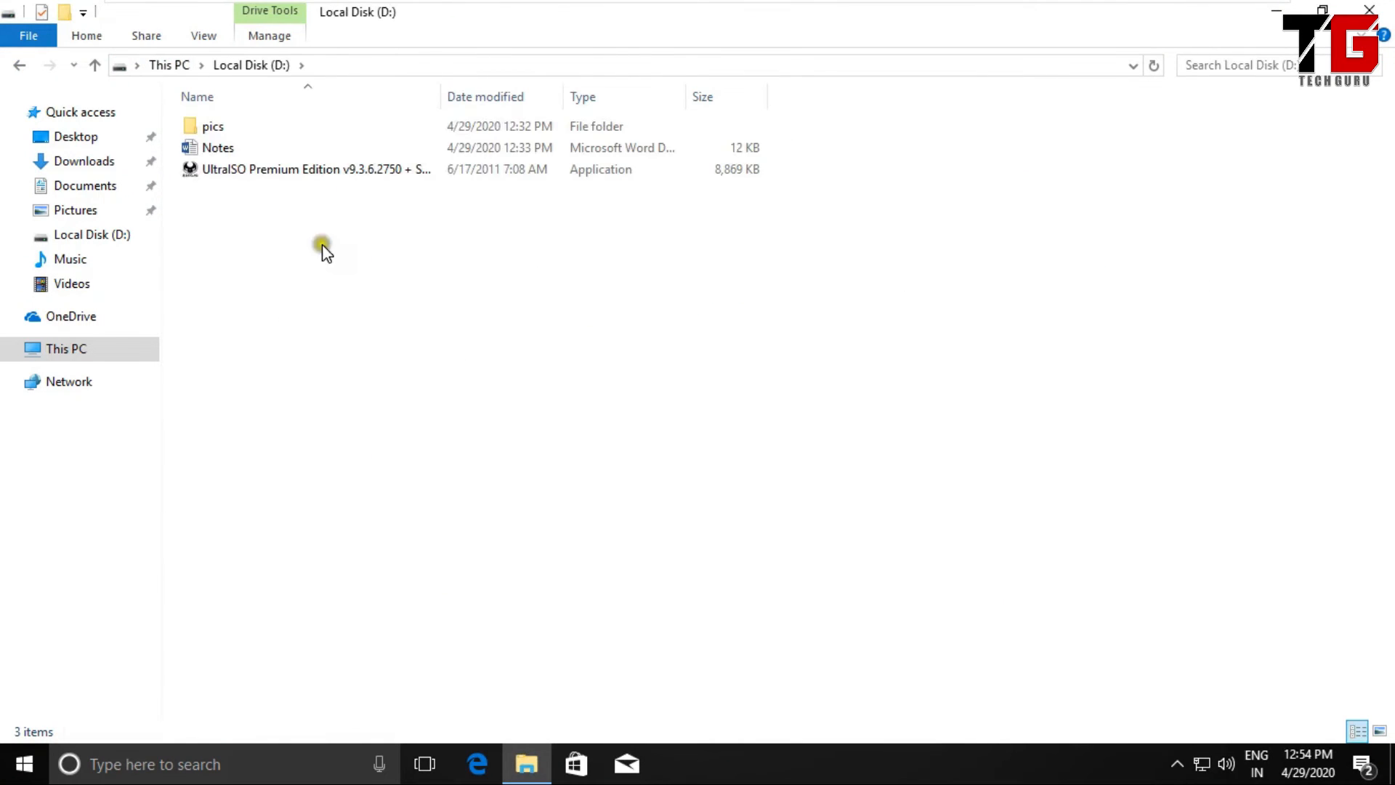
{"action": "double_click", "coordinate": [213, 130]}
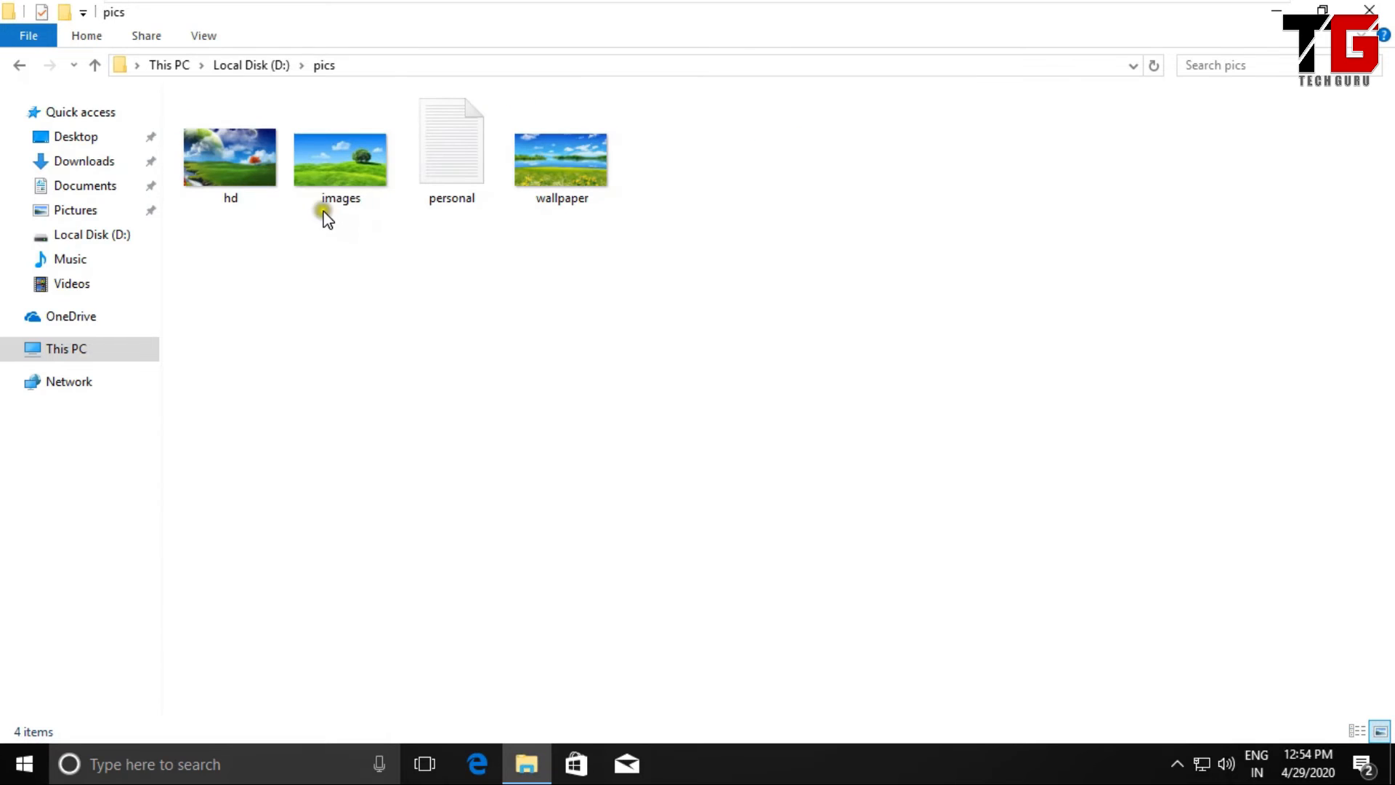
{"action": "left_click", "coordinate": [217, 160]}
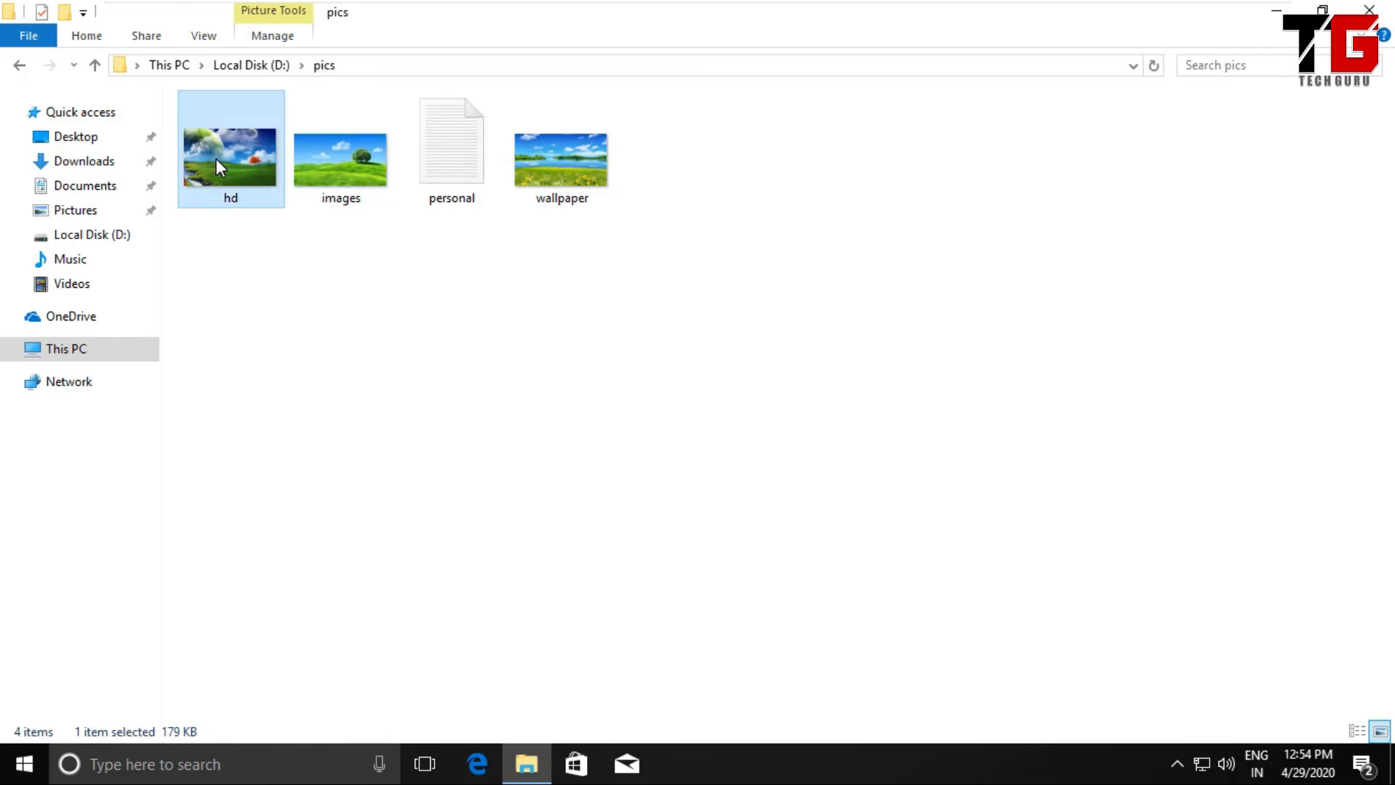
{"action": "key", "text": "Delete"}
{"action": "left_click", "coordinate": [467, 177]}
{"action": "key", "text": "Delete"}
Add the line "This Is My Demo For system Restore point" to the personal text file in pics, saving it on closing.
{"action": "left_click", "coordinate": [348, 175]}
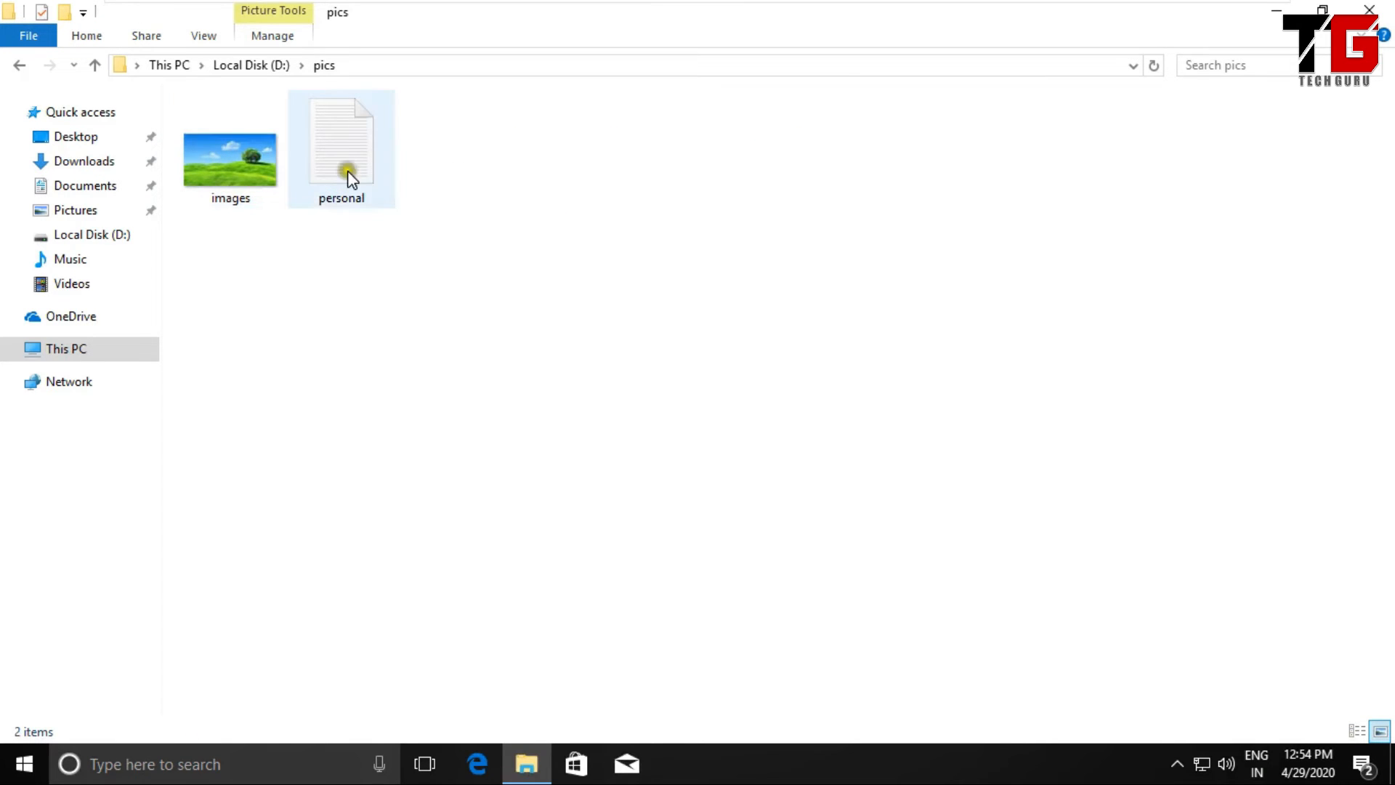
{"action": "double_click", "coordinate": [332, 173]}
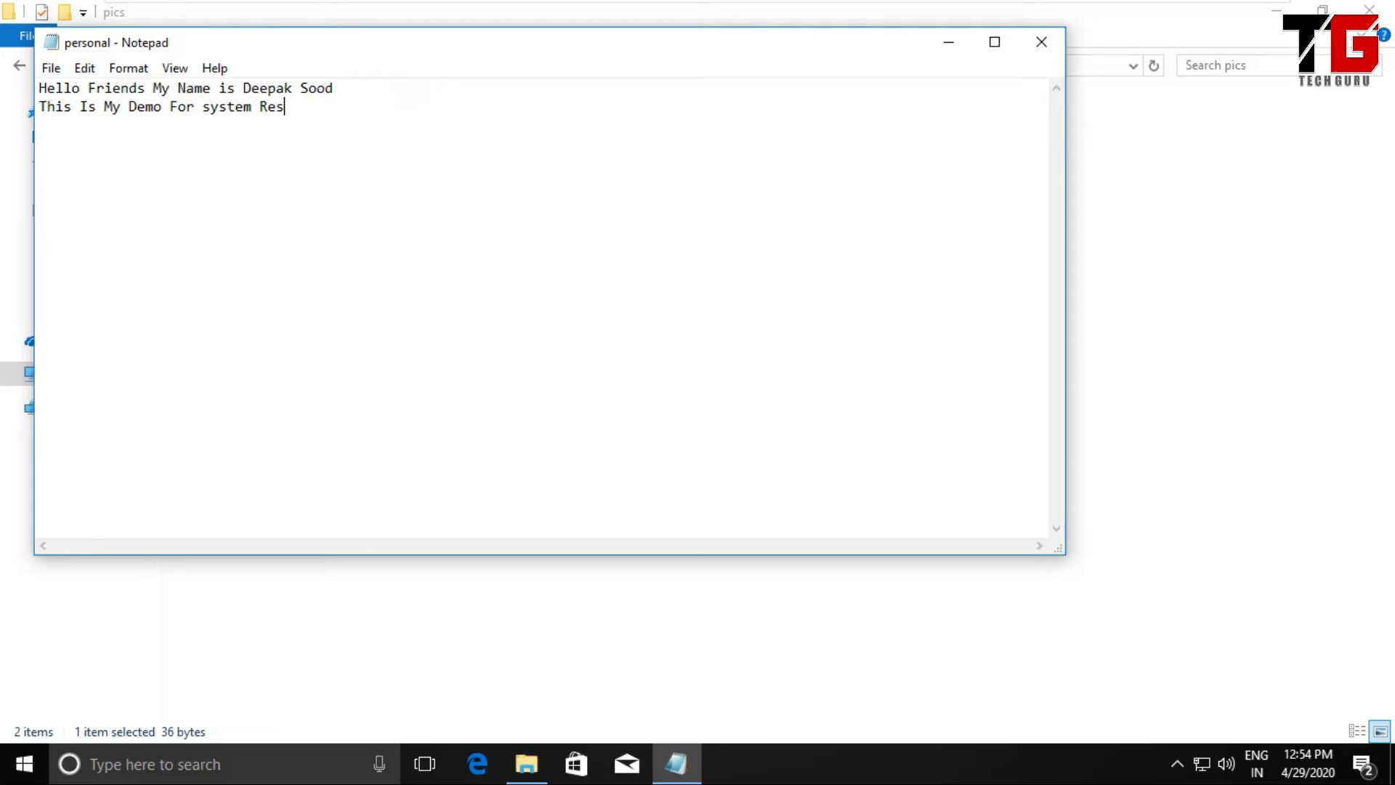
{"action": "type", "text": "point"}
{"action": "left_click", "coordinate": [1040, 42]}
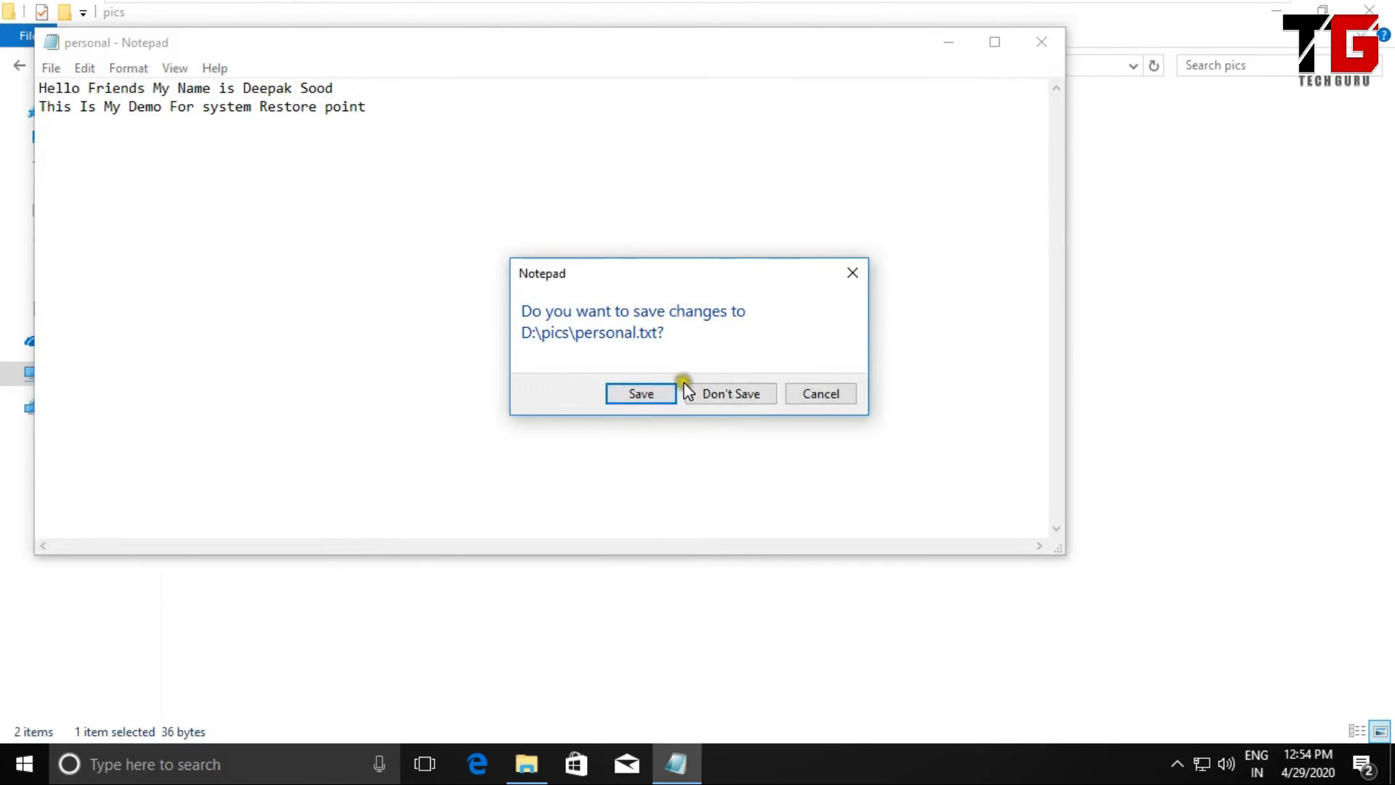
{"action": "left_click", "coordinate": [669, 391]}
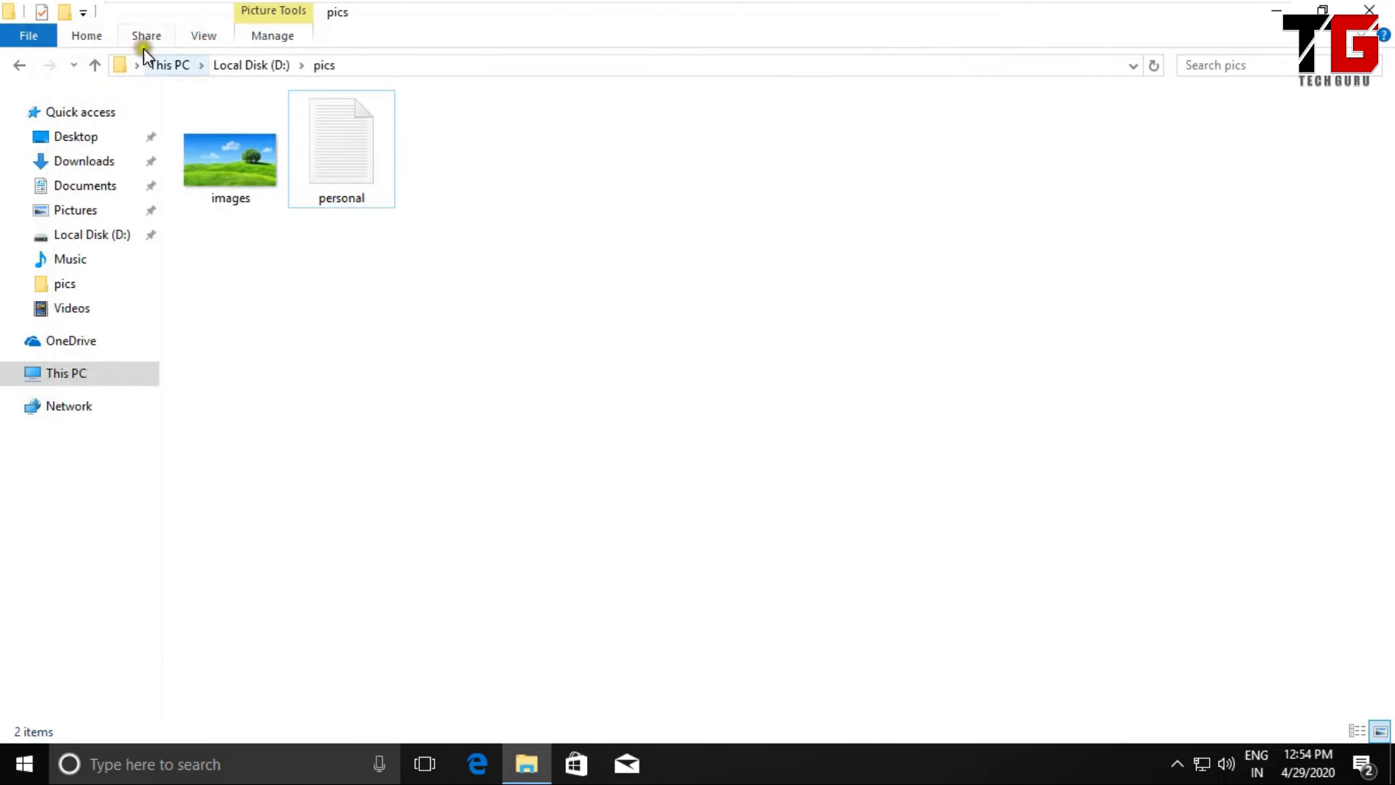
Insert five blank lines and a person's full name at the top of the Notes document on Local Disk (D:), saving it on closing.
{"action": "left_click", "coordinate": [16, 67]}
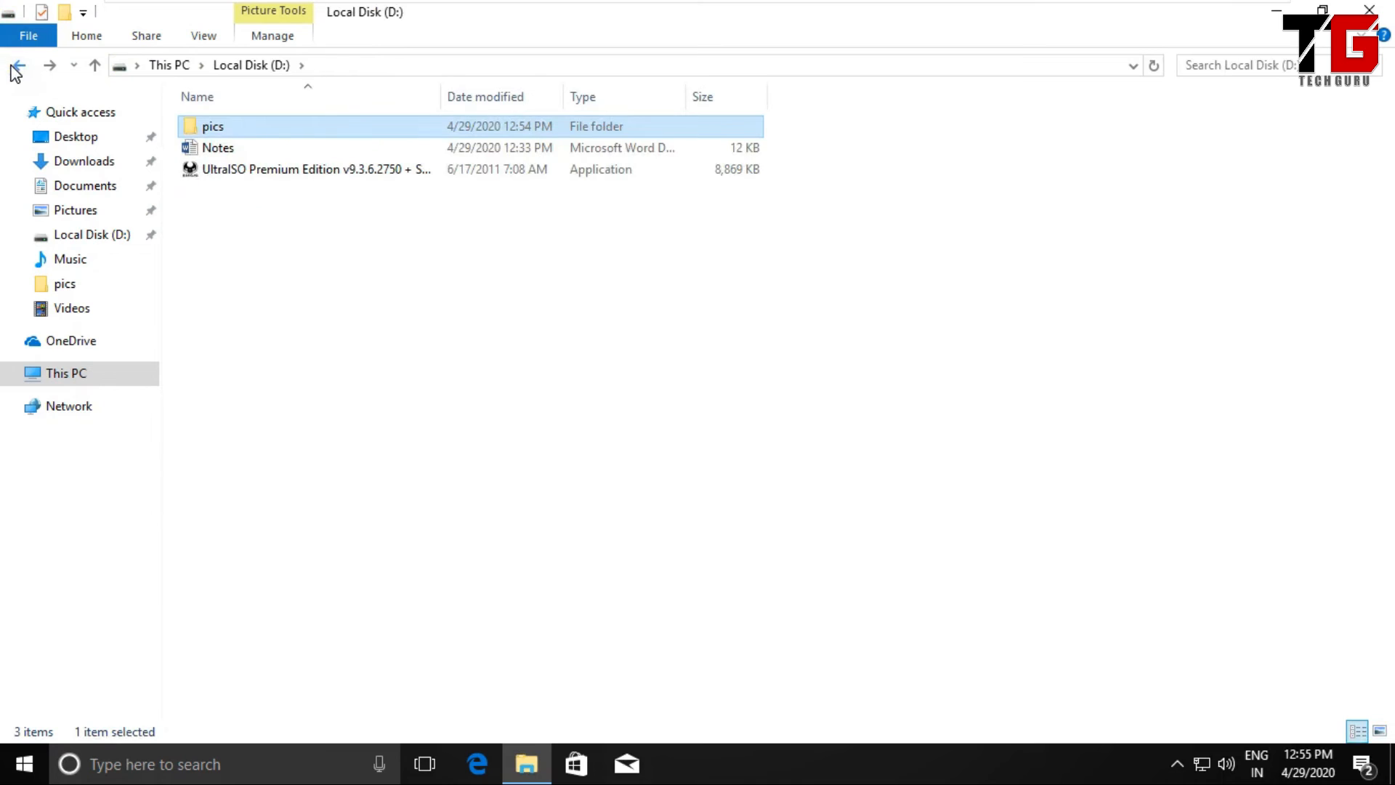
{"action": "double_click", "coordinate": [228, 149]}
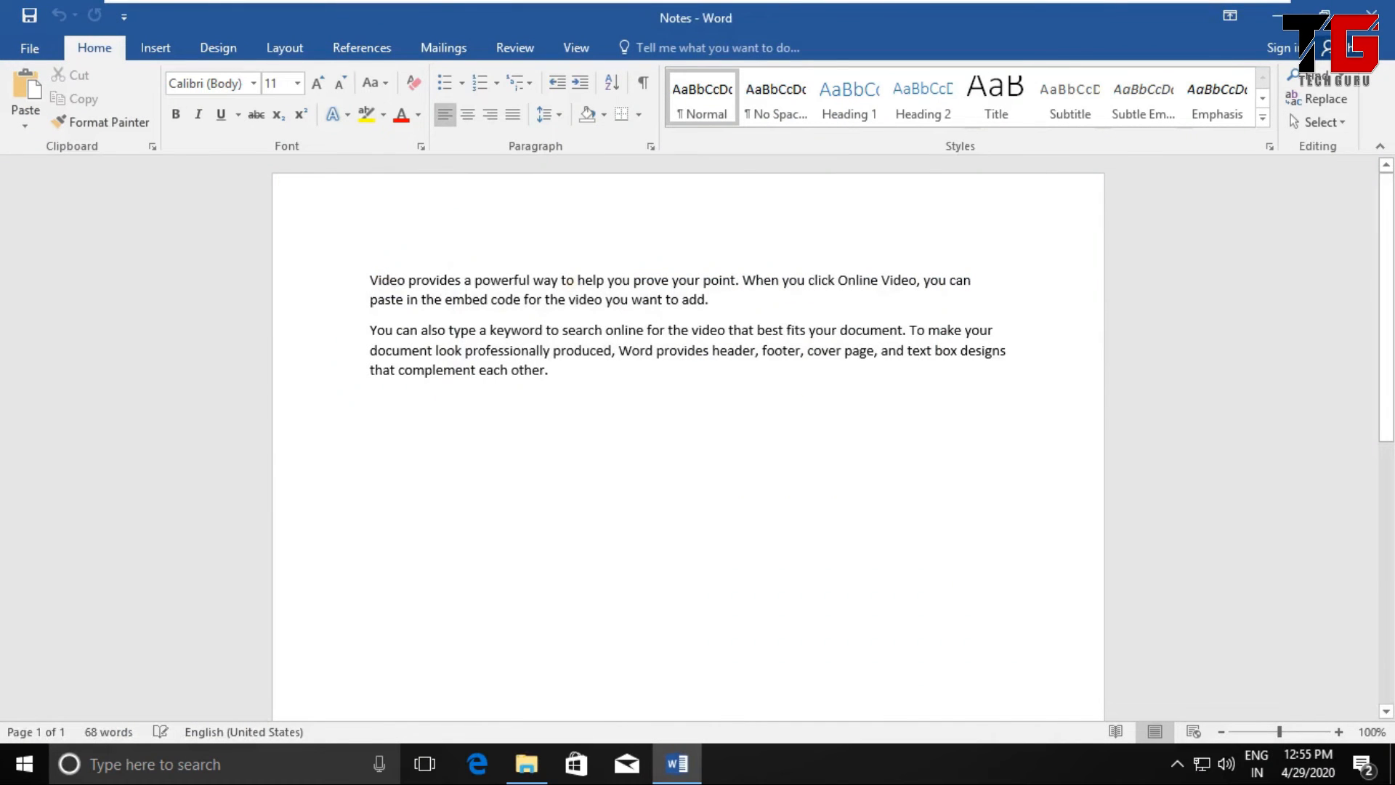
{"action": "key", "text": "Return"}
{"action": "key", "text": "Return"}
{"action": "key", "text": "Return"}
{"action": "key", "text": "Return"}
{"action": "key", "text": "Return"}
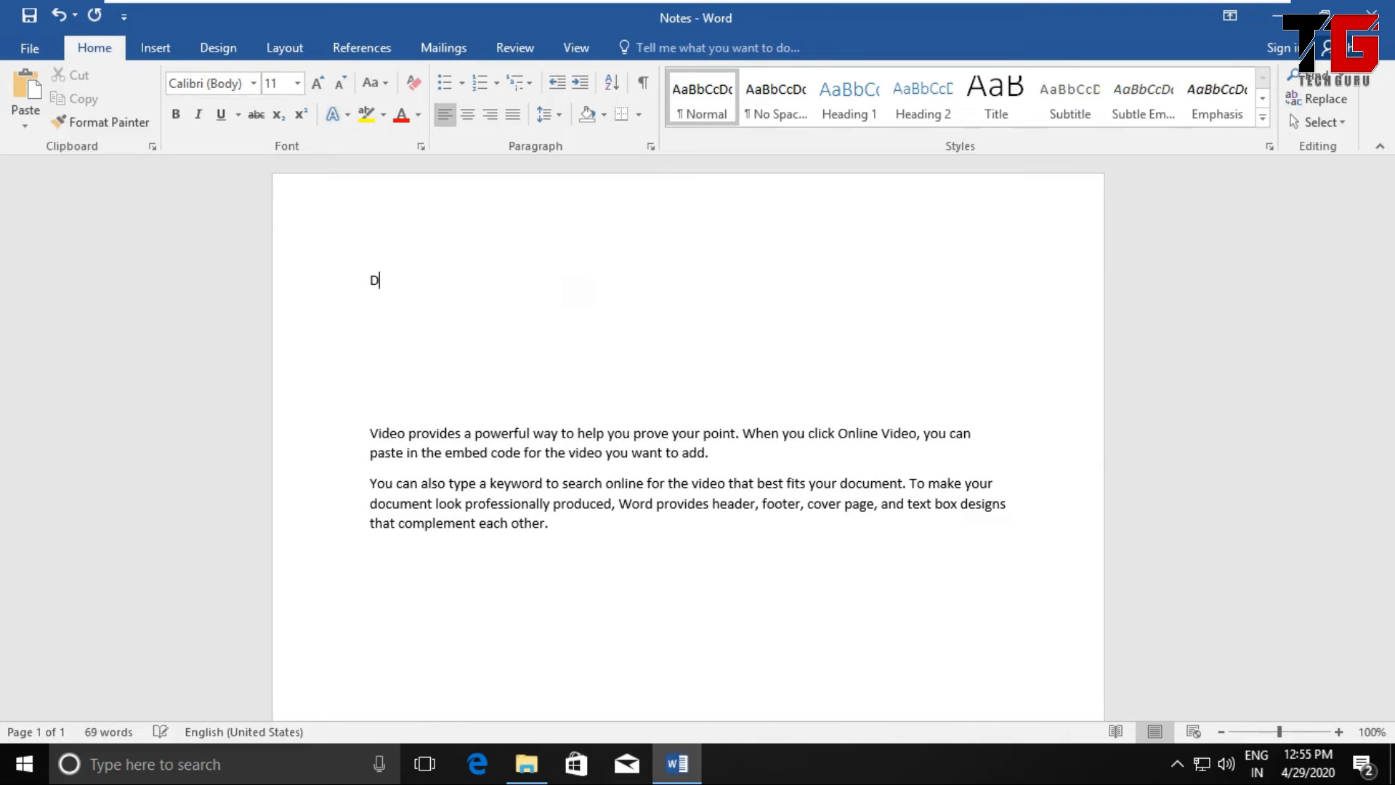
{"action": "type", "text": "SOOD"}
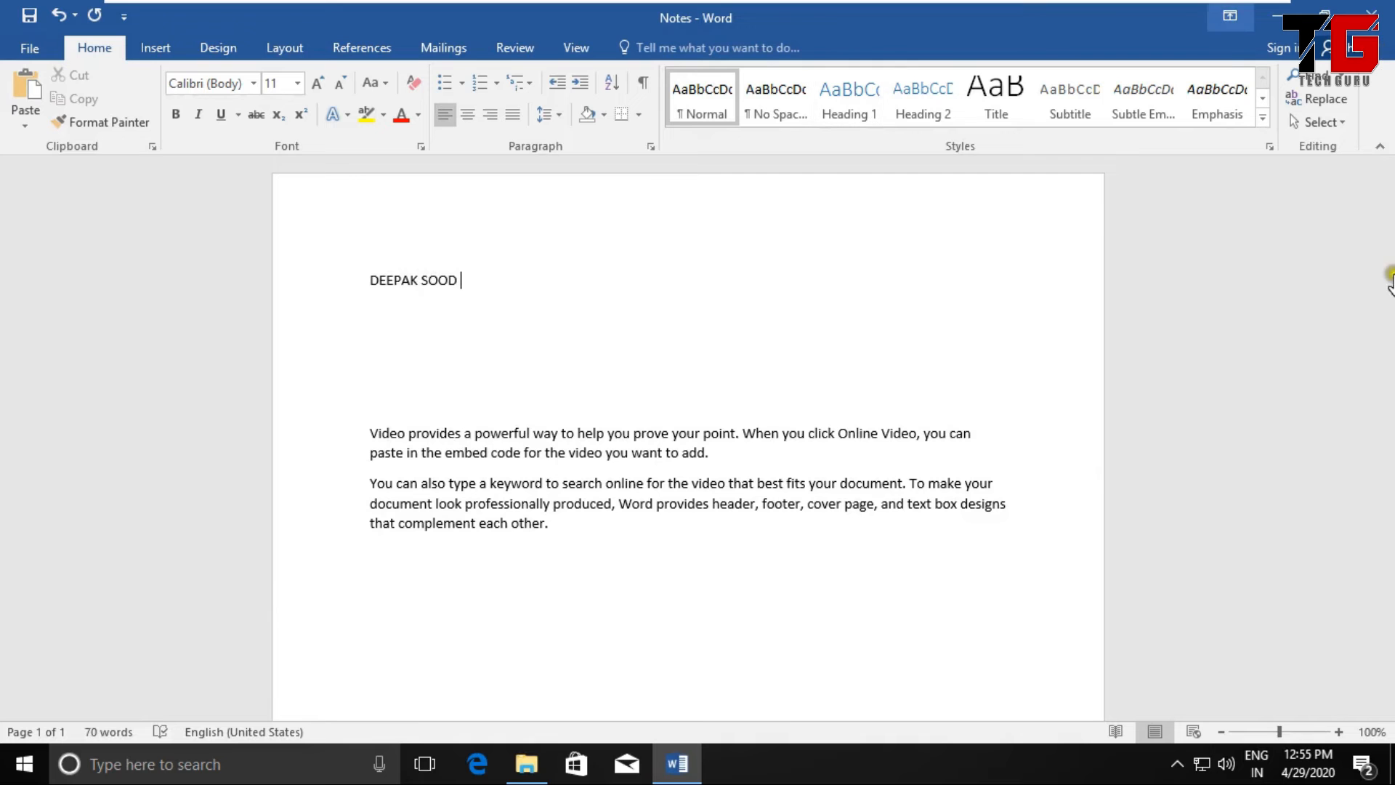
{"action": "left_click", "coordinate": [1372, 16]}
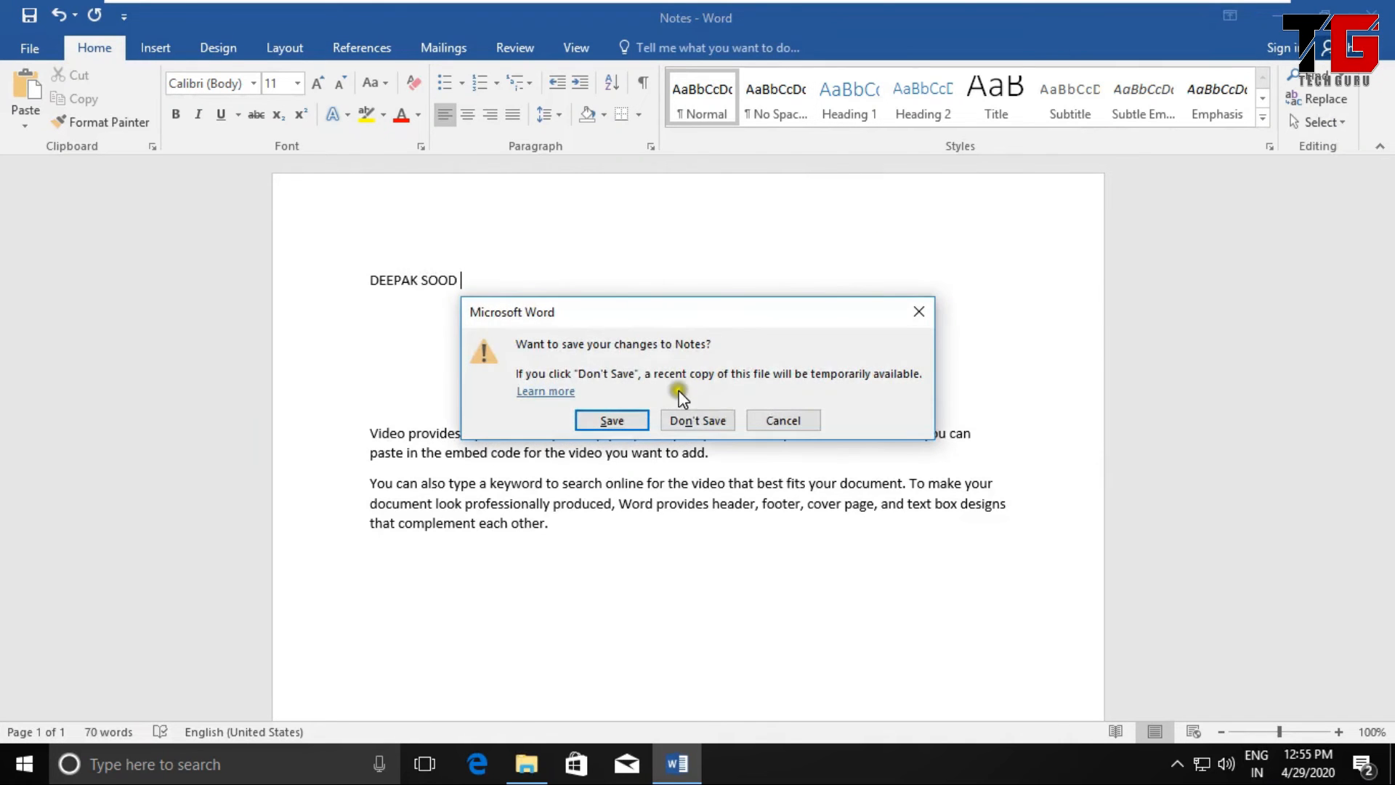
{"action": "left_click", "coordinate": [631, 420]}
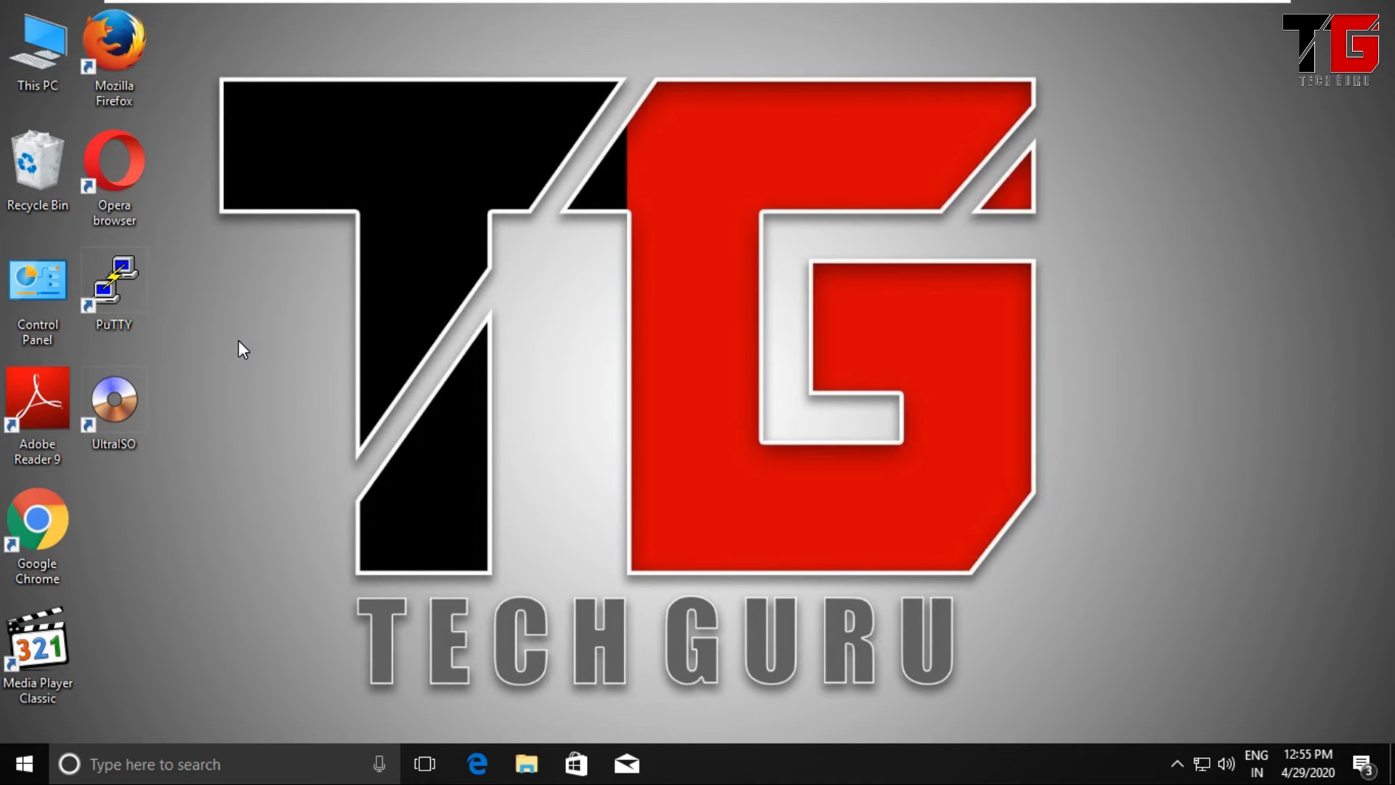
{"action": "key", "text": "ctrl+2"}
{"action": "mouse_move", "coordinate": [40, 1]}
{"action": "left_mouse_down"}
{"action": "mouse_move", "coordinate": [37, 125]}
{"action": "mouse_move", "coordinate": [229, 4]}
{"action": "left_mouse_up"}
{"action": "key", "text": "Escape"}
Open the System Protection settings from the properties of This PC.
{"action": "right_click", "coordinate": [43, 60]}
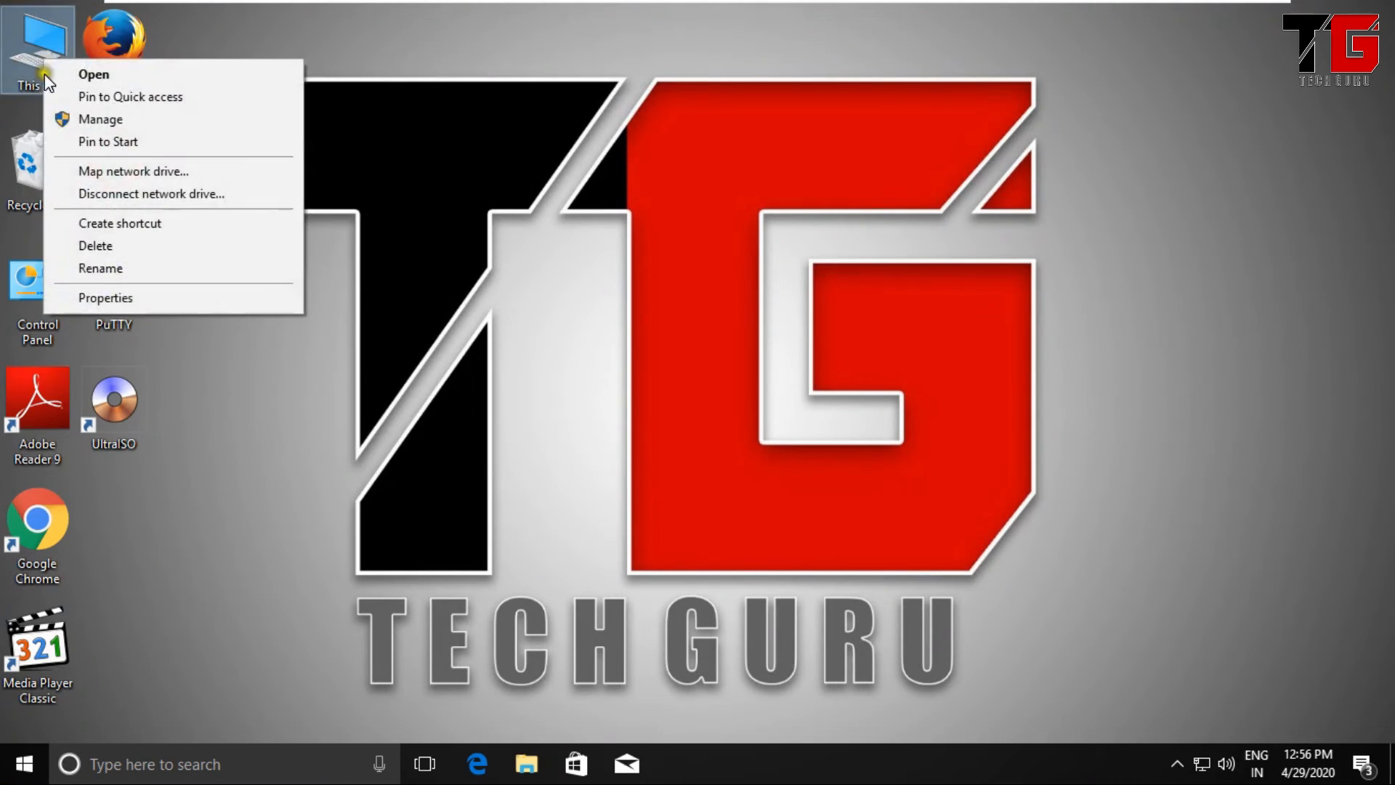
{"action": "left_click", "coordinate": [117, 298]}
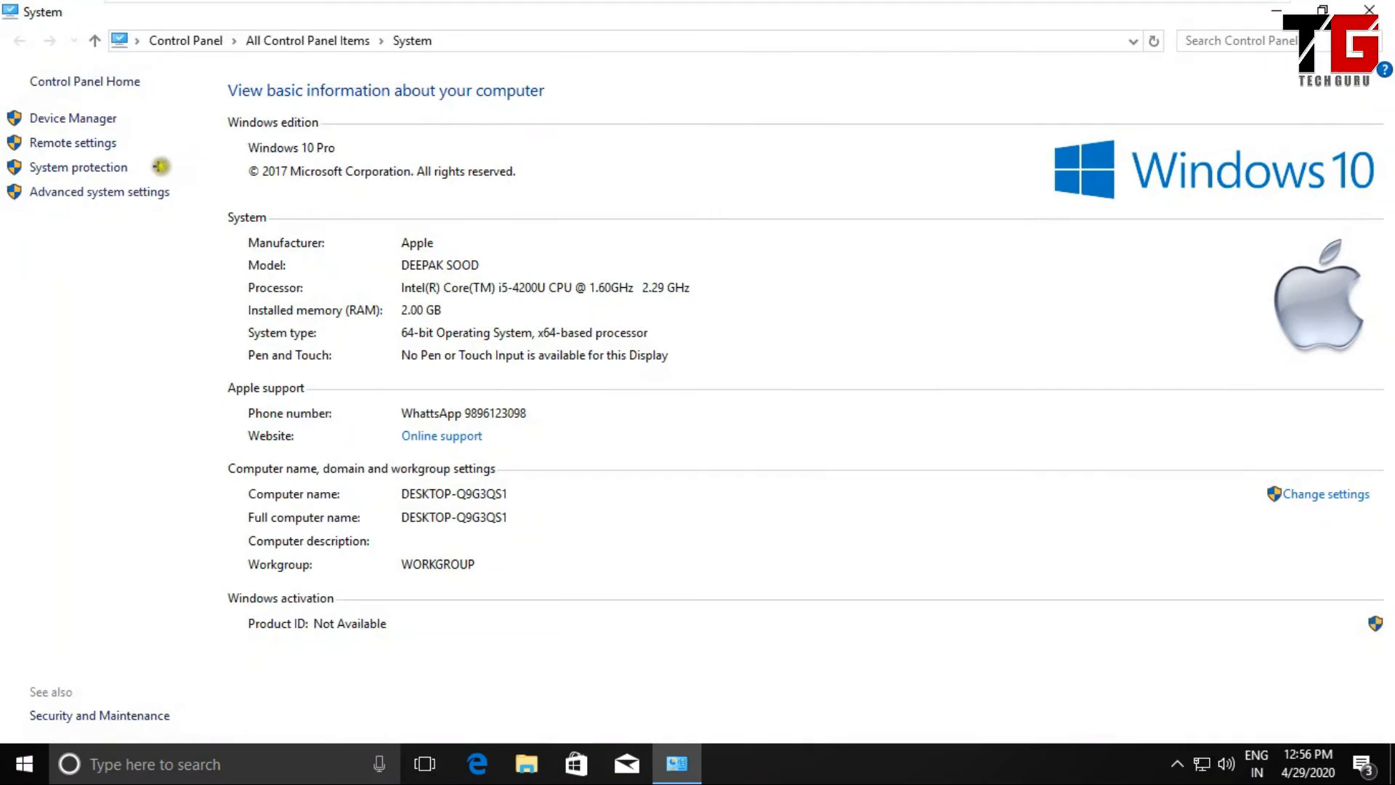
{"action": "mouse_move", "coordinate": [124, 153]}
{"action": "left_mouse_down"}
{"action": "mouse_move", "coordinate": [18, 154]}
{"action": "mouse_move", "coordinate": [162, 187]}
{"action": "left_mouse_up"}
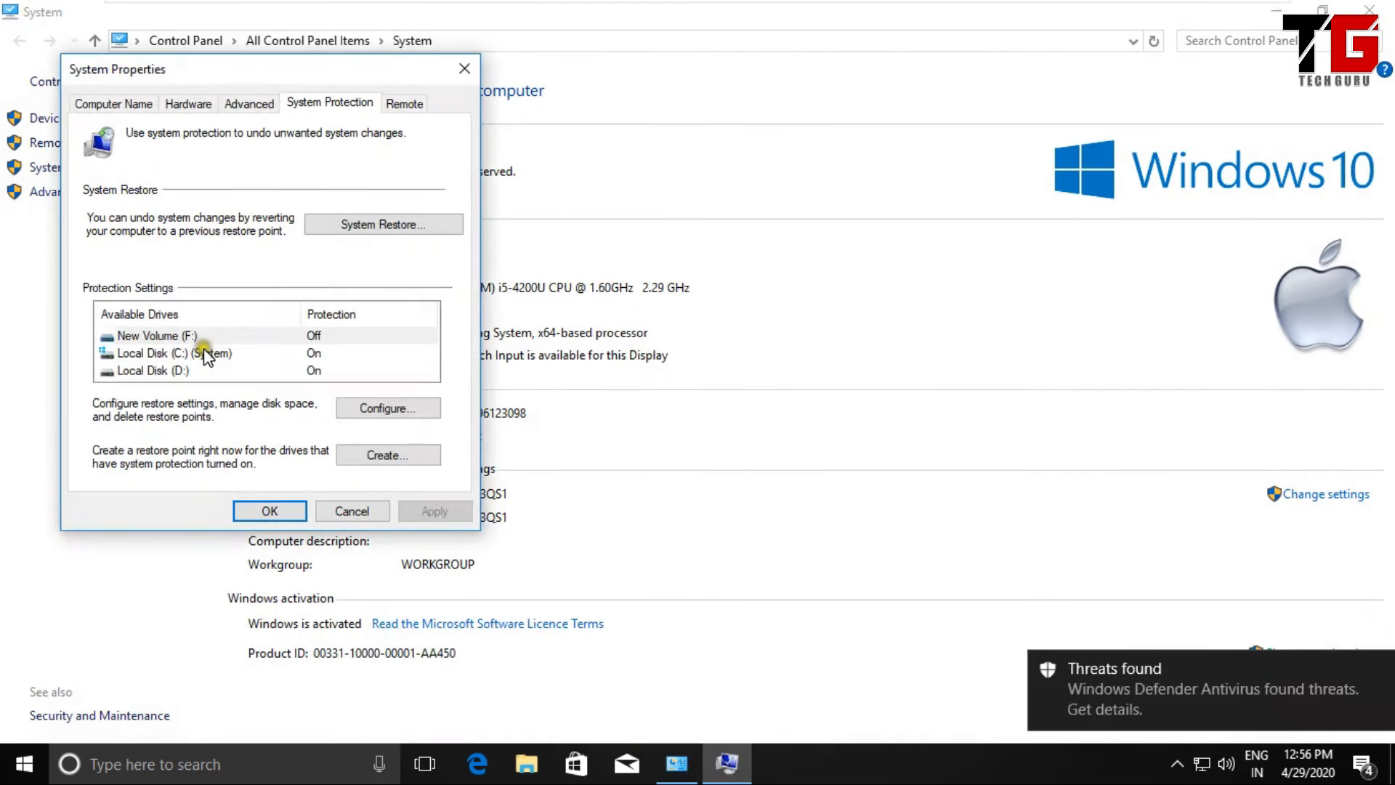
Create a restore point with Local Disk (C:) selected, described as "29-4-2020 (INSTALL + UN-INSTALL)".
{"action": "left_click", "coordinate": [206, 354]}
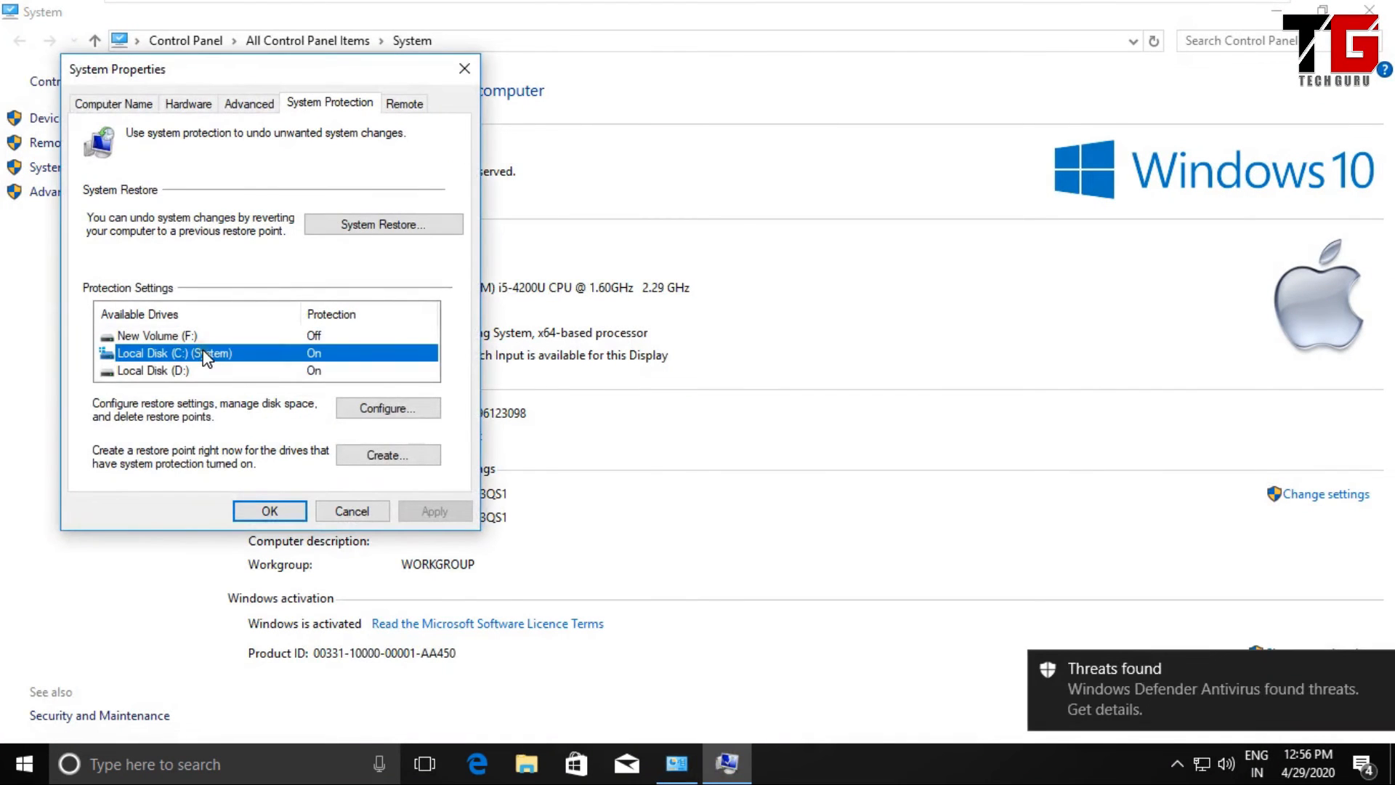
{"action": "left_click", "coordinate": [377, 455]}
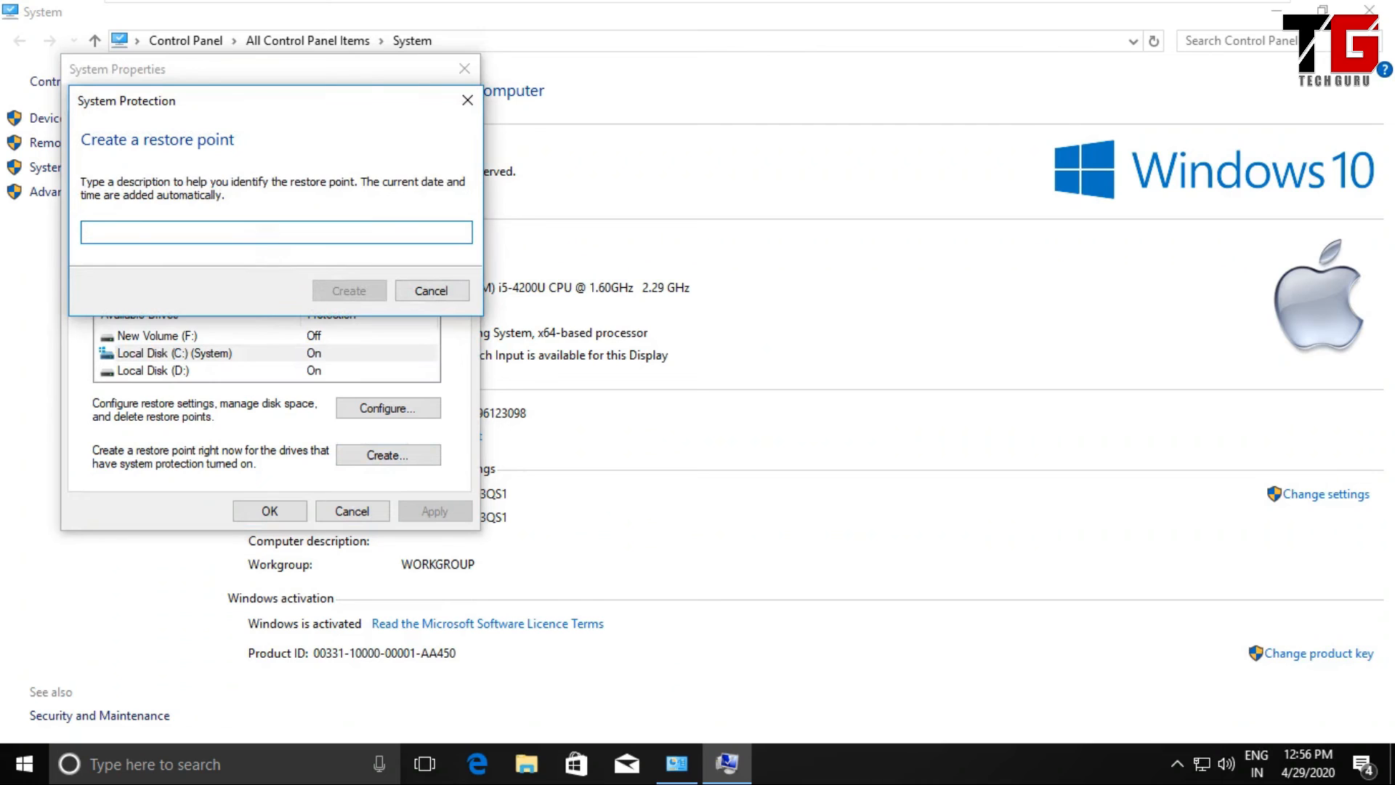
{"action": "type", "text": "29-4-2020 (C"}
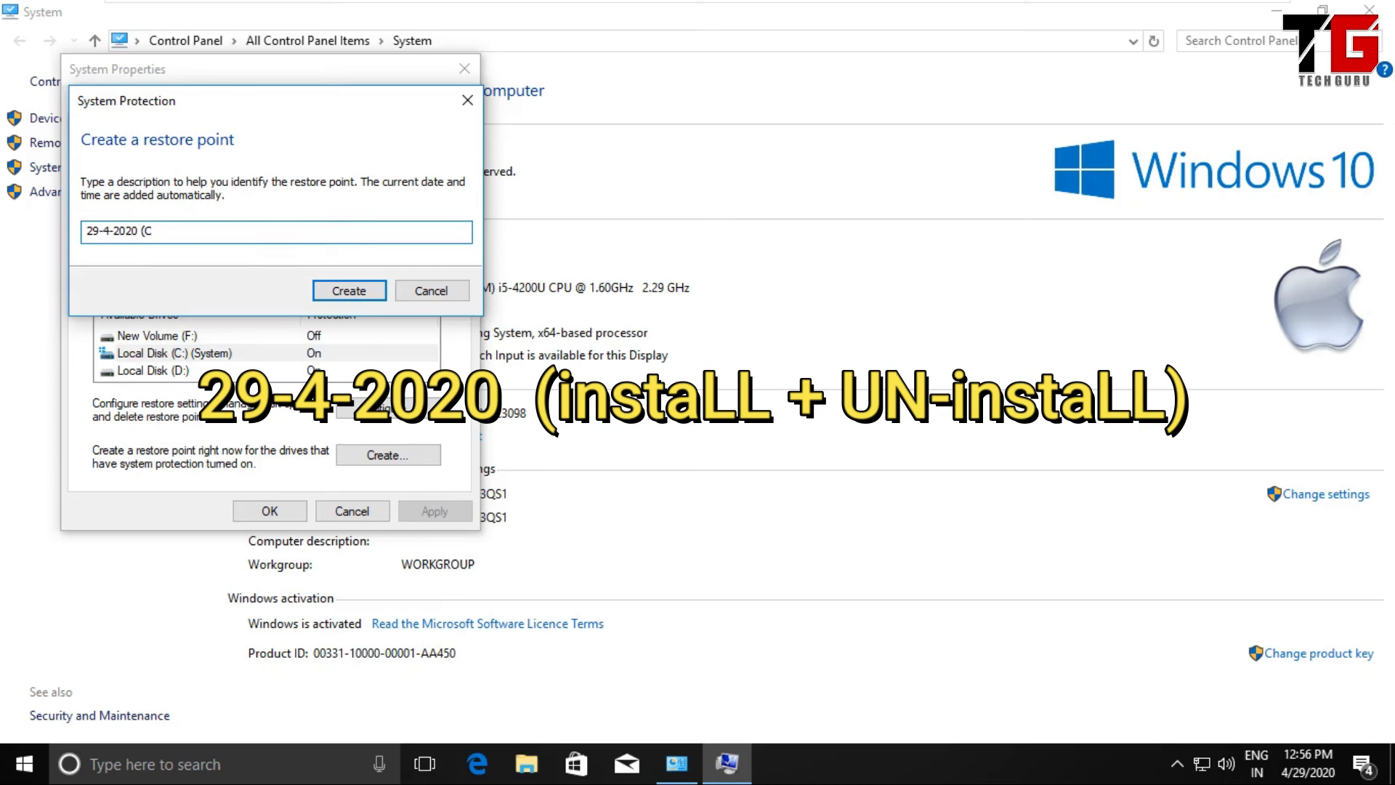
{"action": "key", "text": "BackSpace"}
{"action": "type", "text": "INSTALL + UN-INSTALL)"}
{"action": "left_click", "coordinate": [340, 292]}
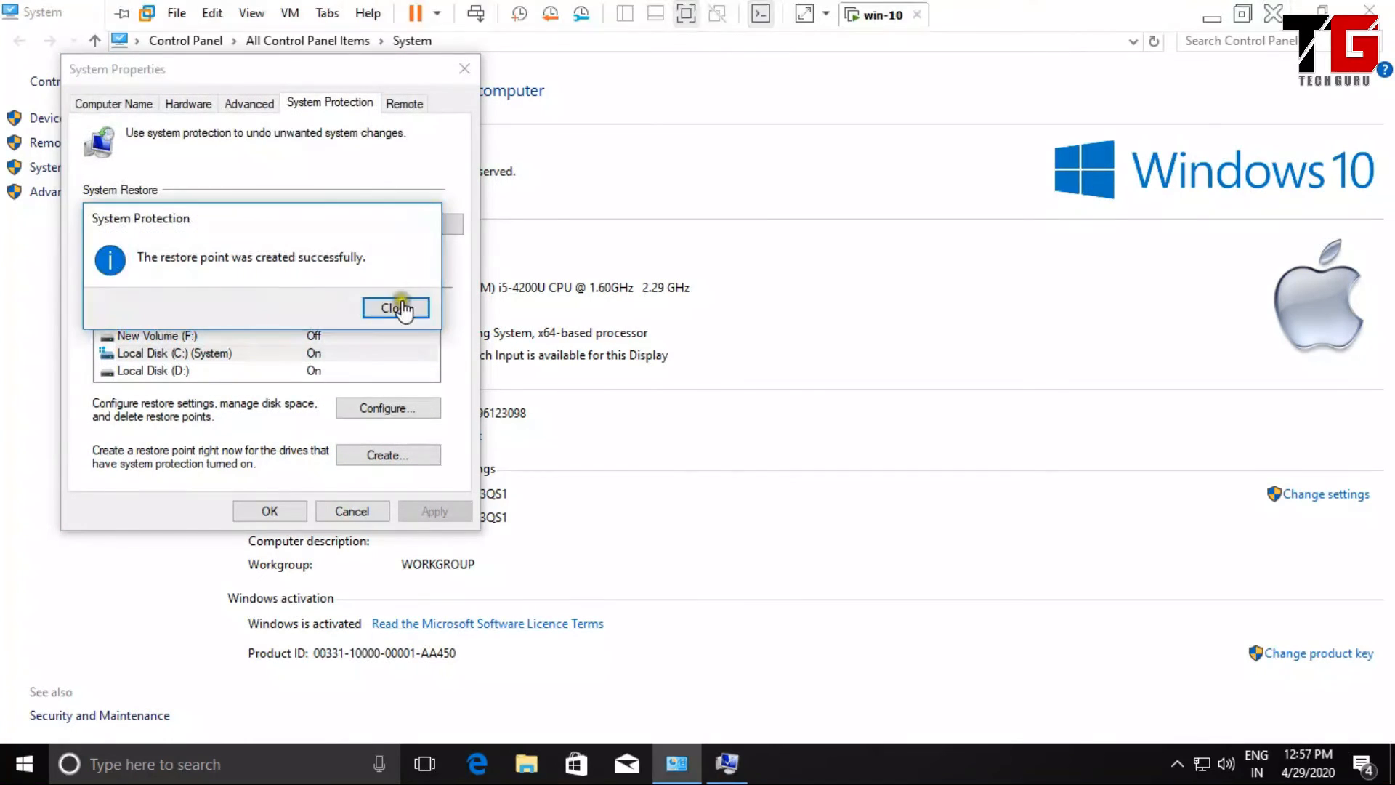
{"action": "left_click", "coordinate": [396, 310]}
Create a restore point with Local Disk (D:) selected, described as "29-APRIL-2020 ( AFTER CHANGES)", and close System Properties.
{"action": "left_click", "coordinate": [152, 369]}
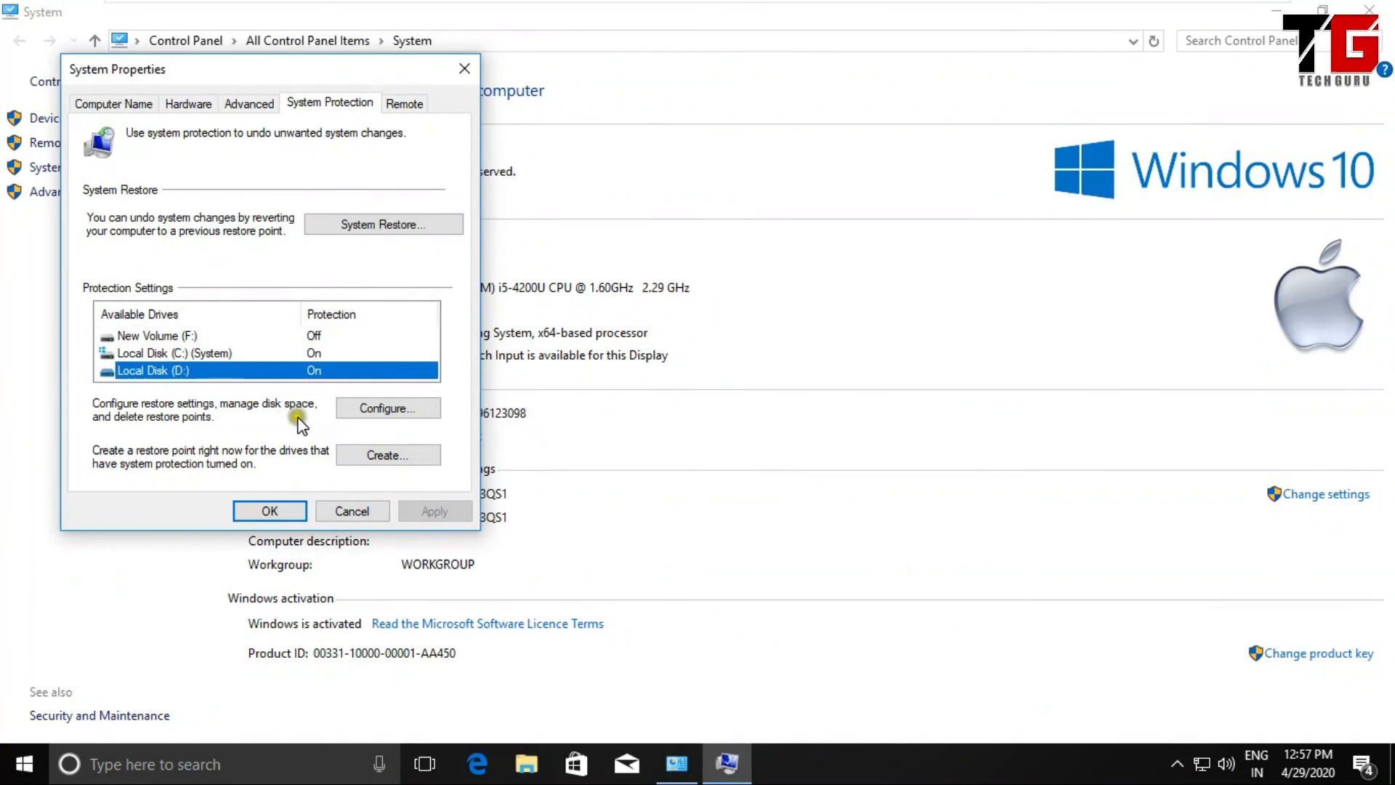
{"action": "left_click", "coordinate": [395, 457]}
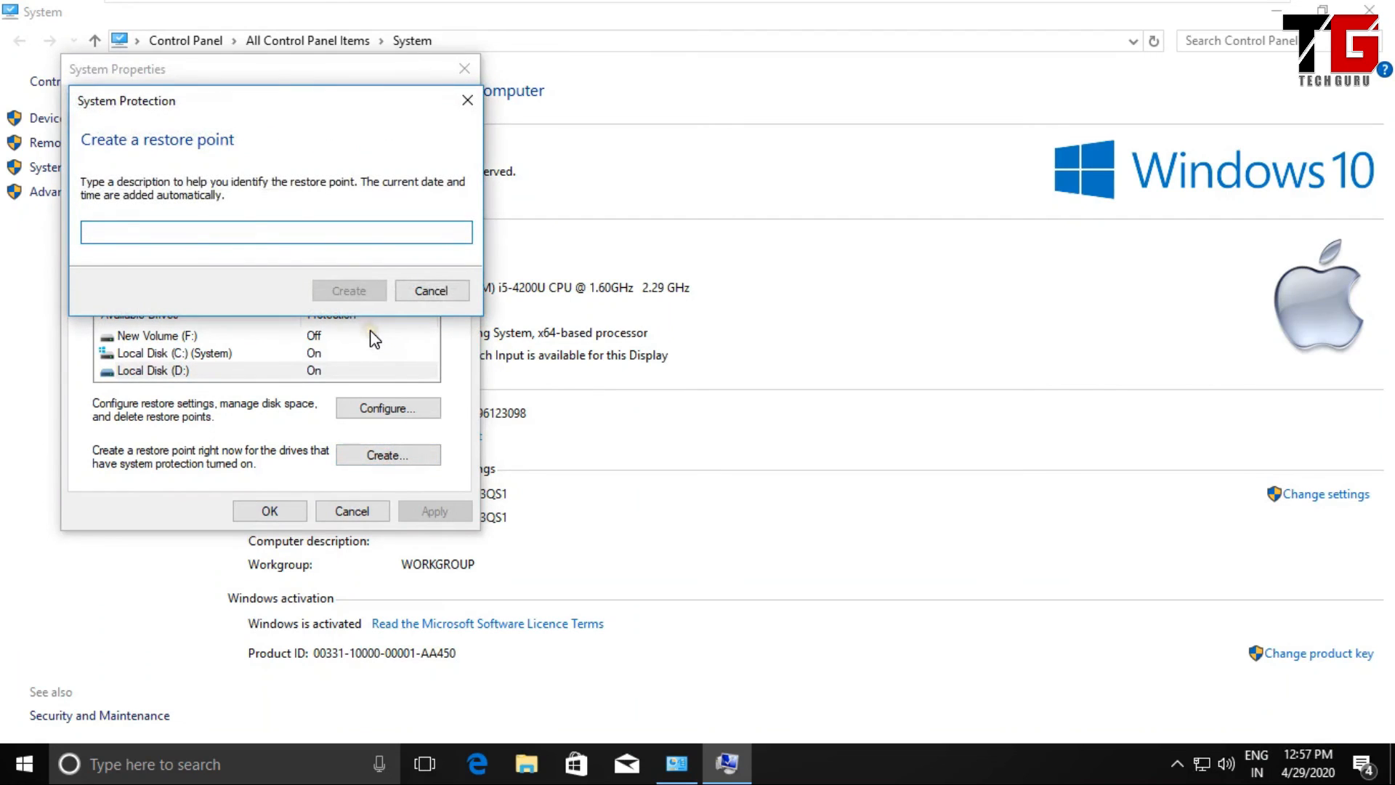
{"action": "type", "text": "29-APRIL-2020 ( AFTER CHANGES)"}
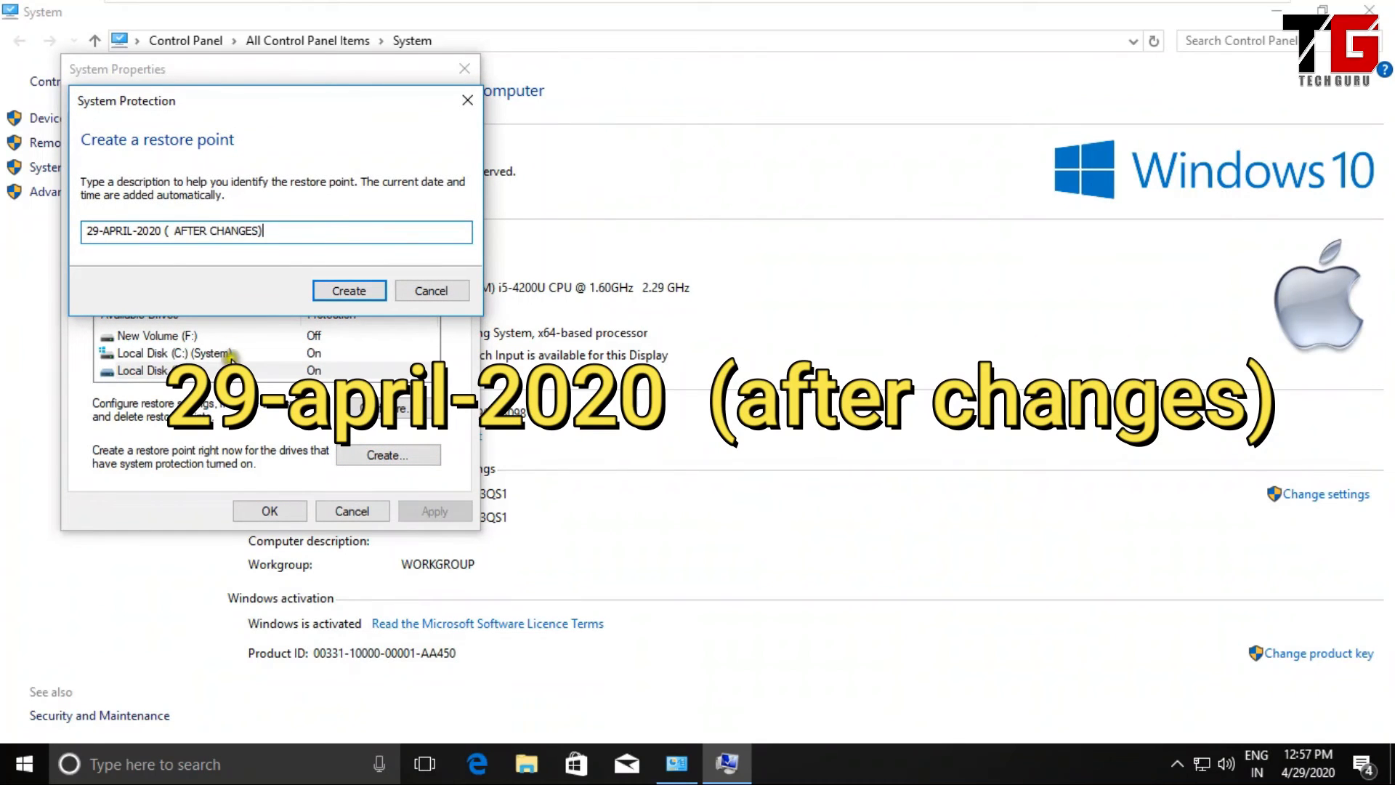
{"action": "left_click", "coordinate": [346, 290]}
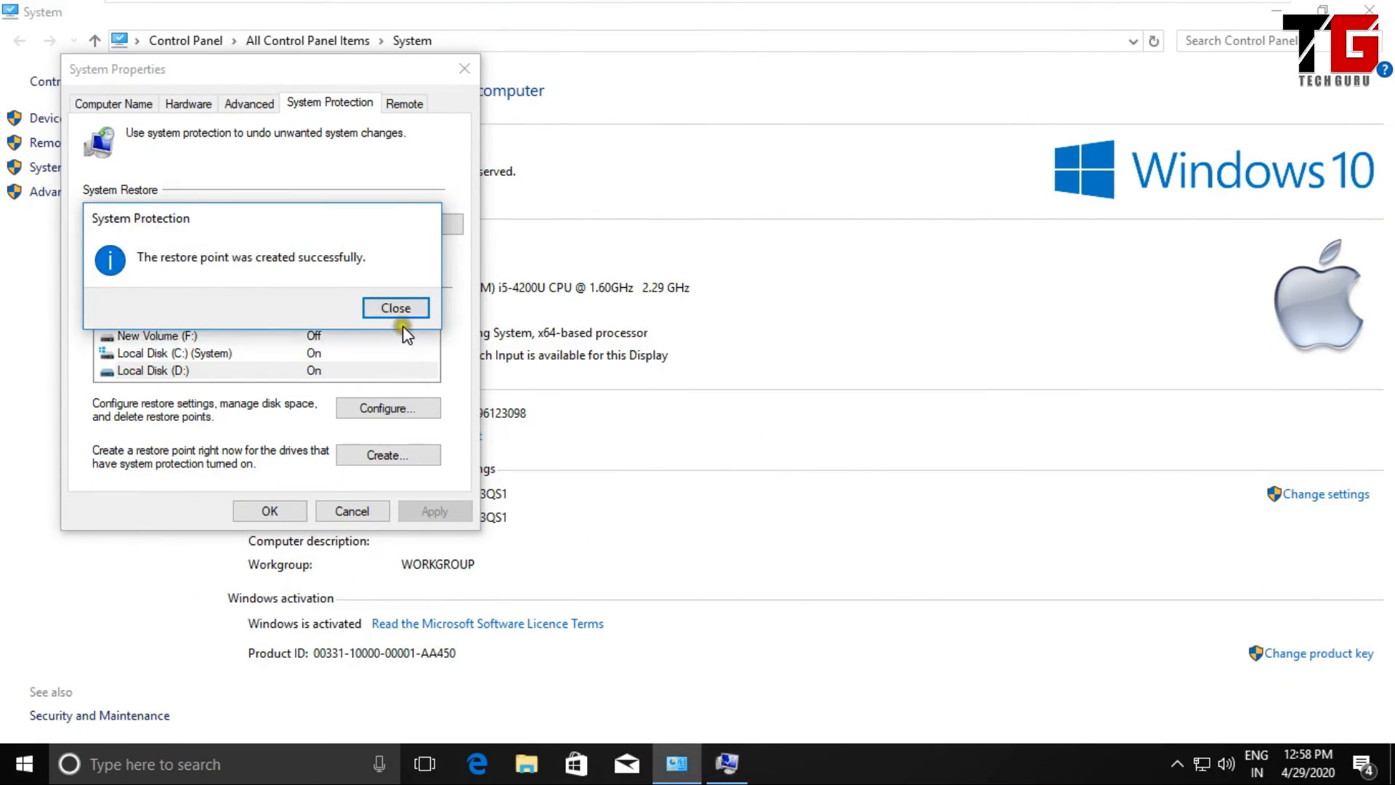
{"action": "left_click", "coordinate": [396, 309]}
{"action": "left_click", "coordinate": [269, 510]}
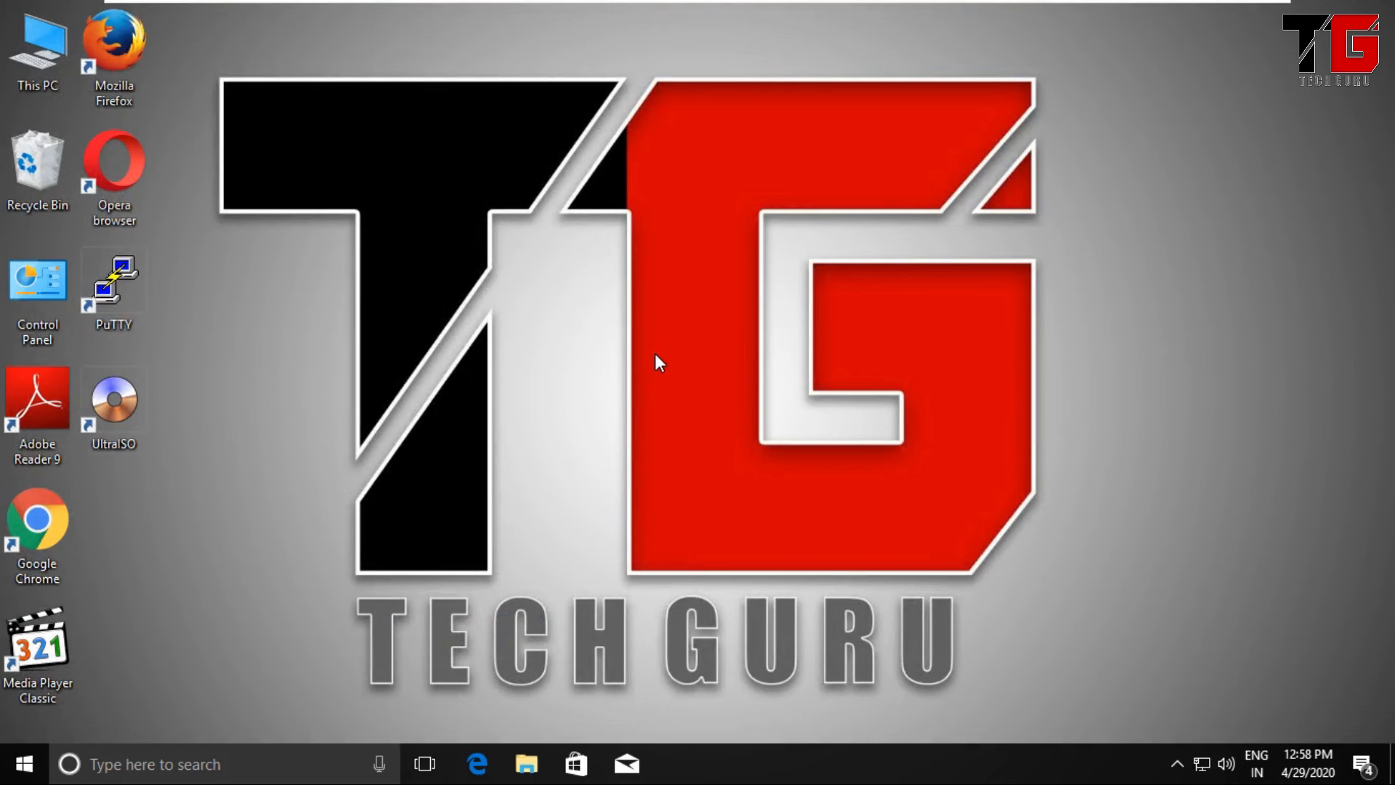
Look through the root of Local Disk (C:) for the System Volume Information folder and close the window.
{"action": "double_click", "coordinate": [46, 52]}
{"action": "left_click", "coordinate": [324, 294]}
{"action": "double_click", "coordinate": [324, 294]}
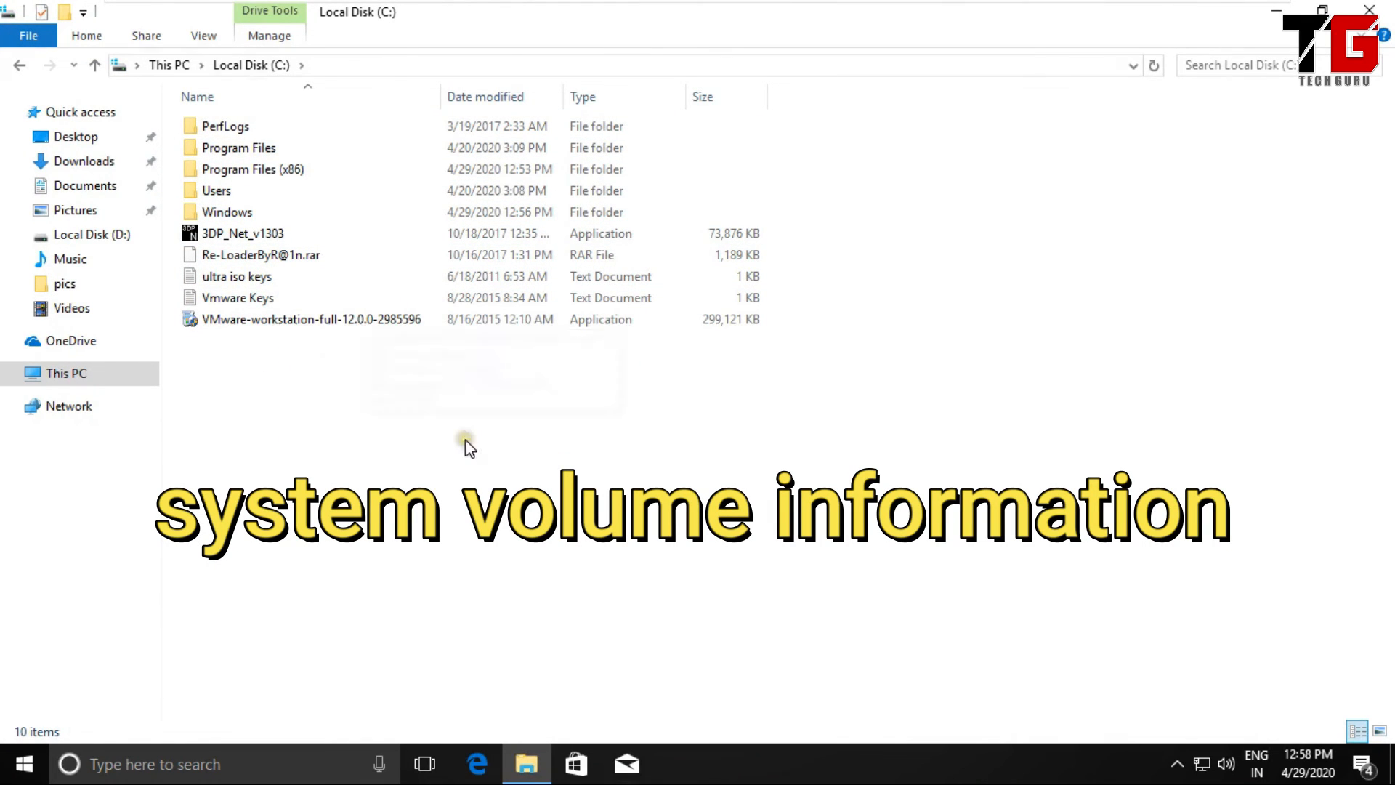
{"action": "left_click", "coordinate": [1365, 9]}
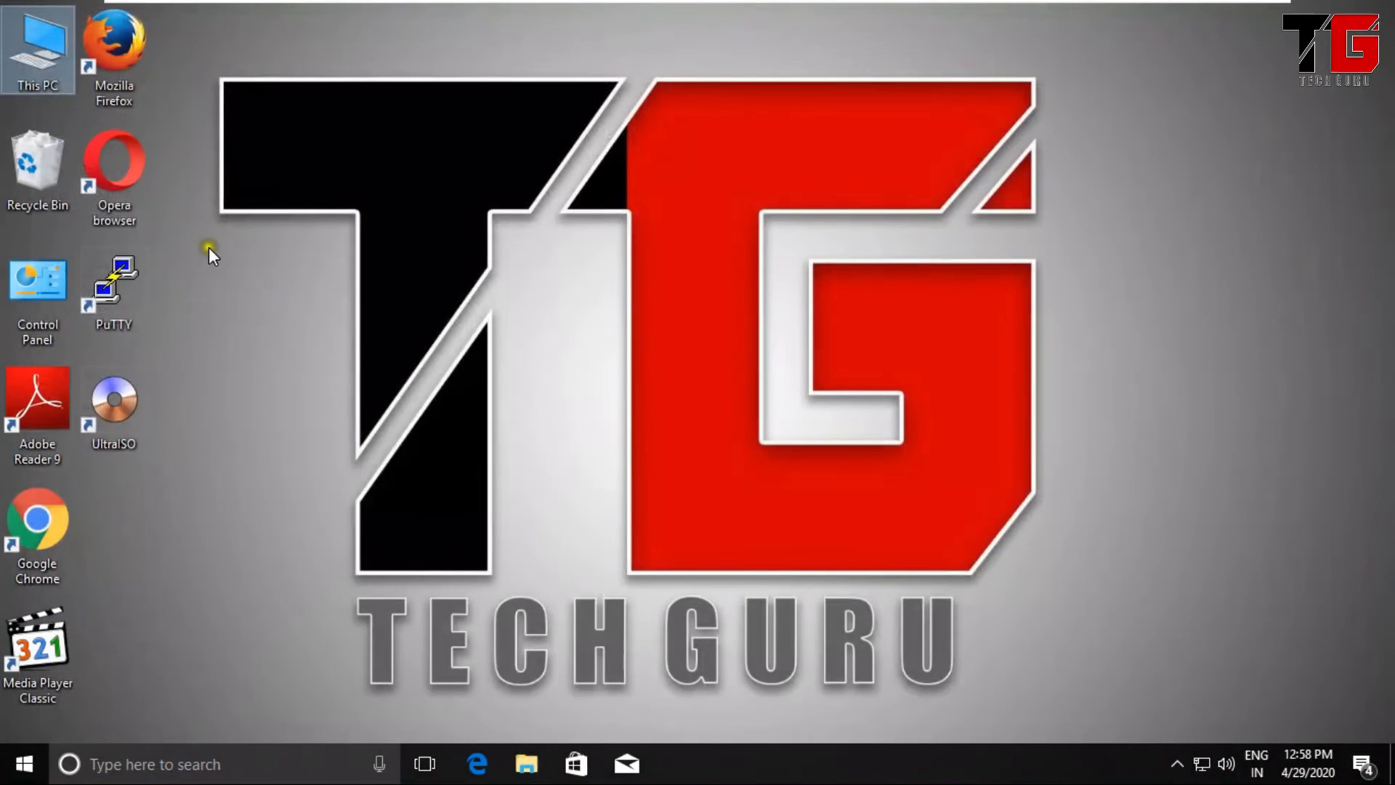
Open the advanced view settings of File Explorer Options from Control Panel.
{"action": "double_click", "coordinate": [36, 266]}
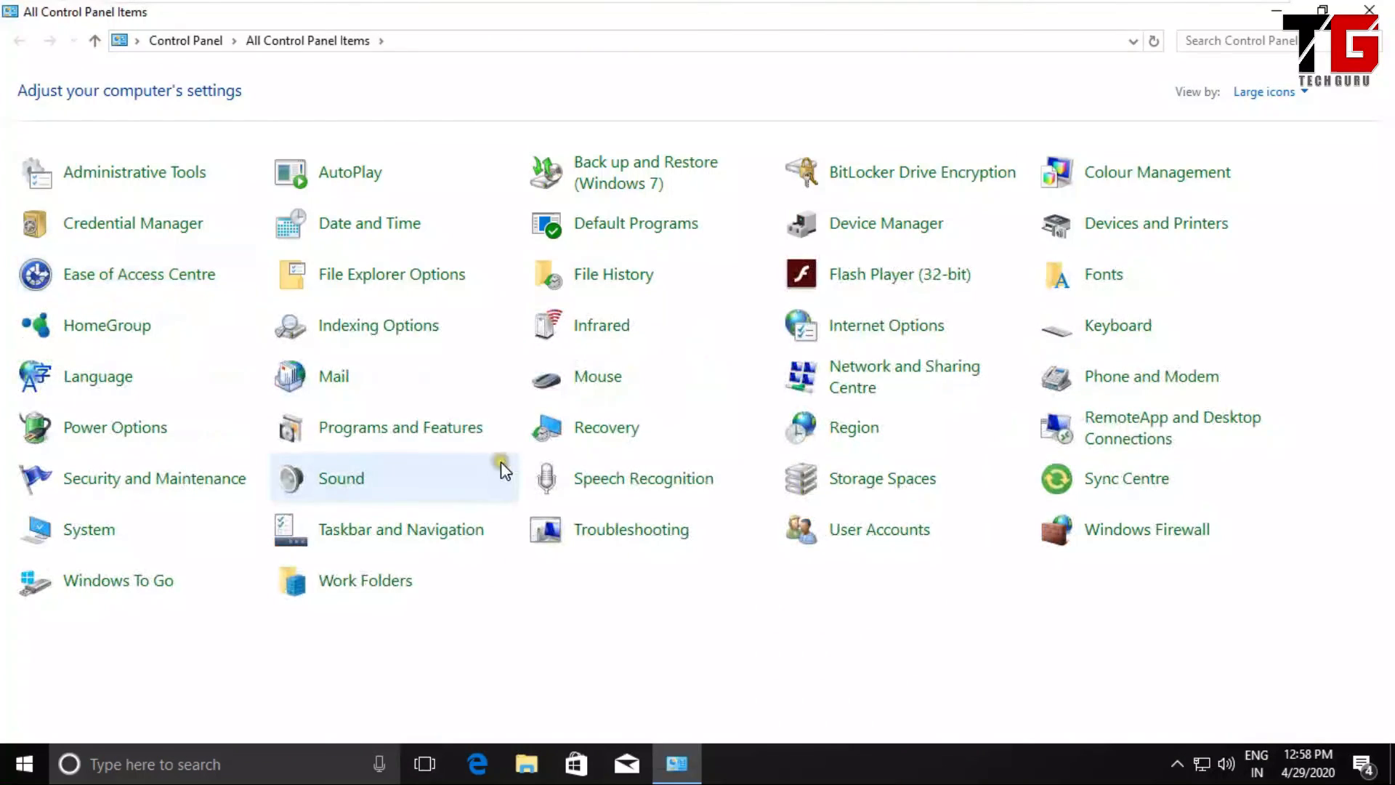
{"action": "mouse_move", "coordinate": [474, 263]}
{"action": "left_mouse_down"}
{"action": "mouse_move", "coordinate": [379, 251]}
{"action": "mouse_move", "coordinate": [301, 305]}
{"action": "mouse_move", "coordinate": [476, 292]}
{"action": "mouse_move", "coordinate": [472, 266]}
{"action": "left_mouse_up"}
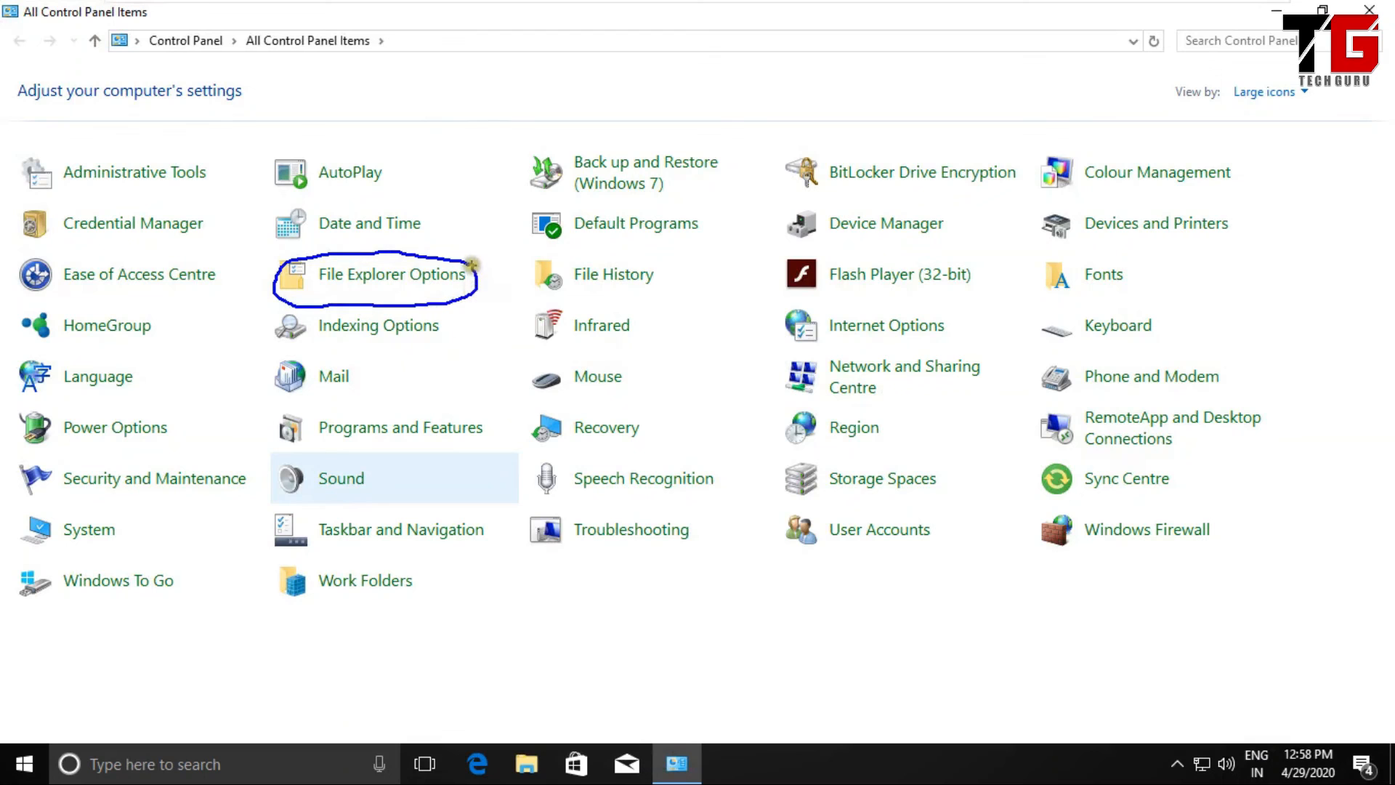
{"action": "key", "text": "Escape"}
{"action": "left_click", "coordinate": [386, 285]}
{"action": "mouse_move", "coordinate": [222, 158]}
{"action": "left_mouse_down"}
{"action": "mouse_move", "coordinate": [186, 192]}
{"action": "mouse_move", "coordinate": [218, 174]}
{"action": "left_mouse_up"}
{"action": "left_click", "coordinate": [216, 182]}
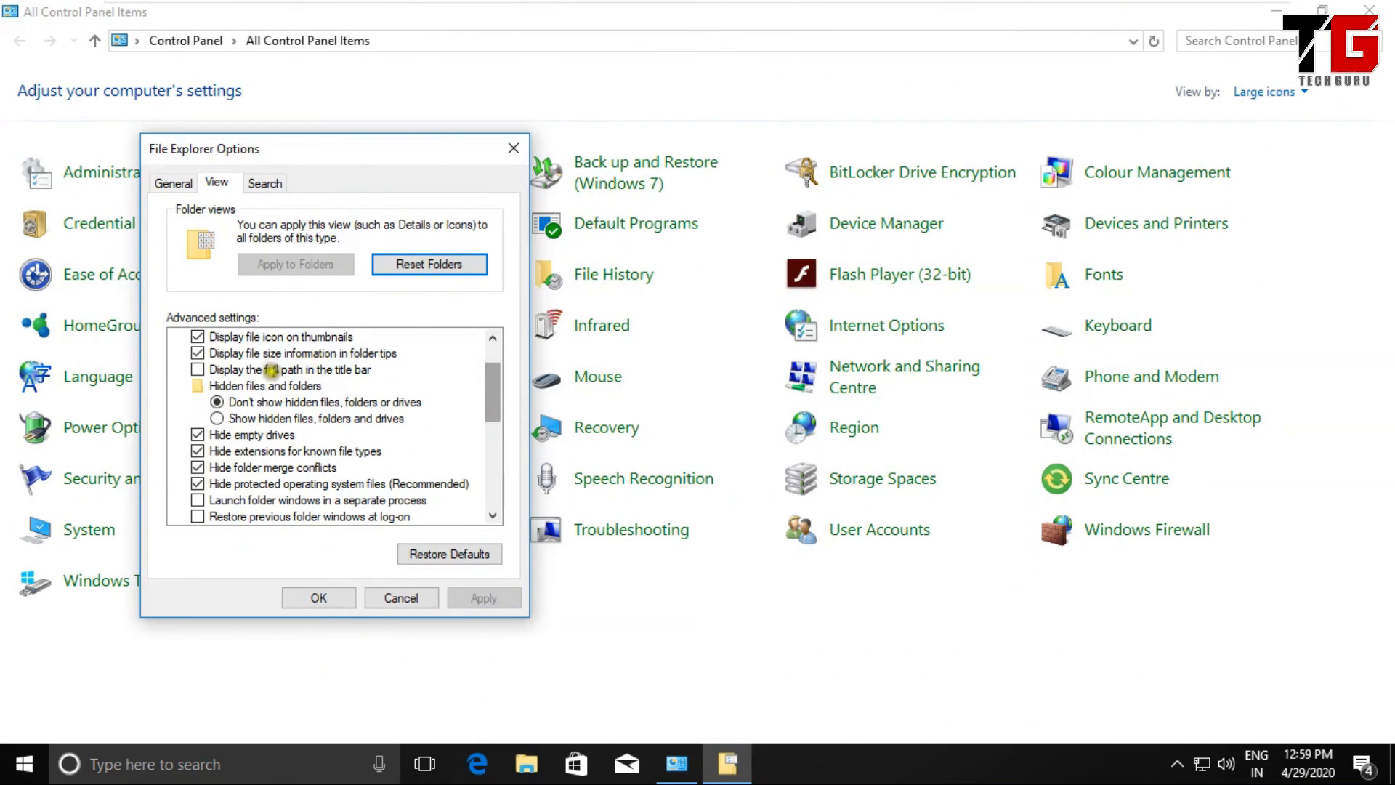
Set hidden files and folders to "Show hidden files, folders and drives".
{"action": "mouse_move", "coordinate": [253, 408]}
{"action": "left_mouse_down"}
{"action": "mouse_move", "coordinate": [196, 410]}
{"action": "mouse_move", "coordinate": [326, 433]}
{"action": "mouse_move", "coordinate": [418, 429]}
{"action": "mouse_move", "coordinate": [428, 413]}
{"action": "left_mouse_up"}
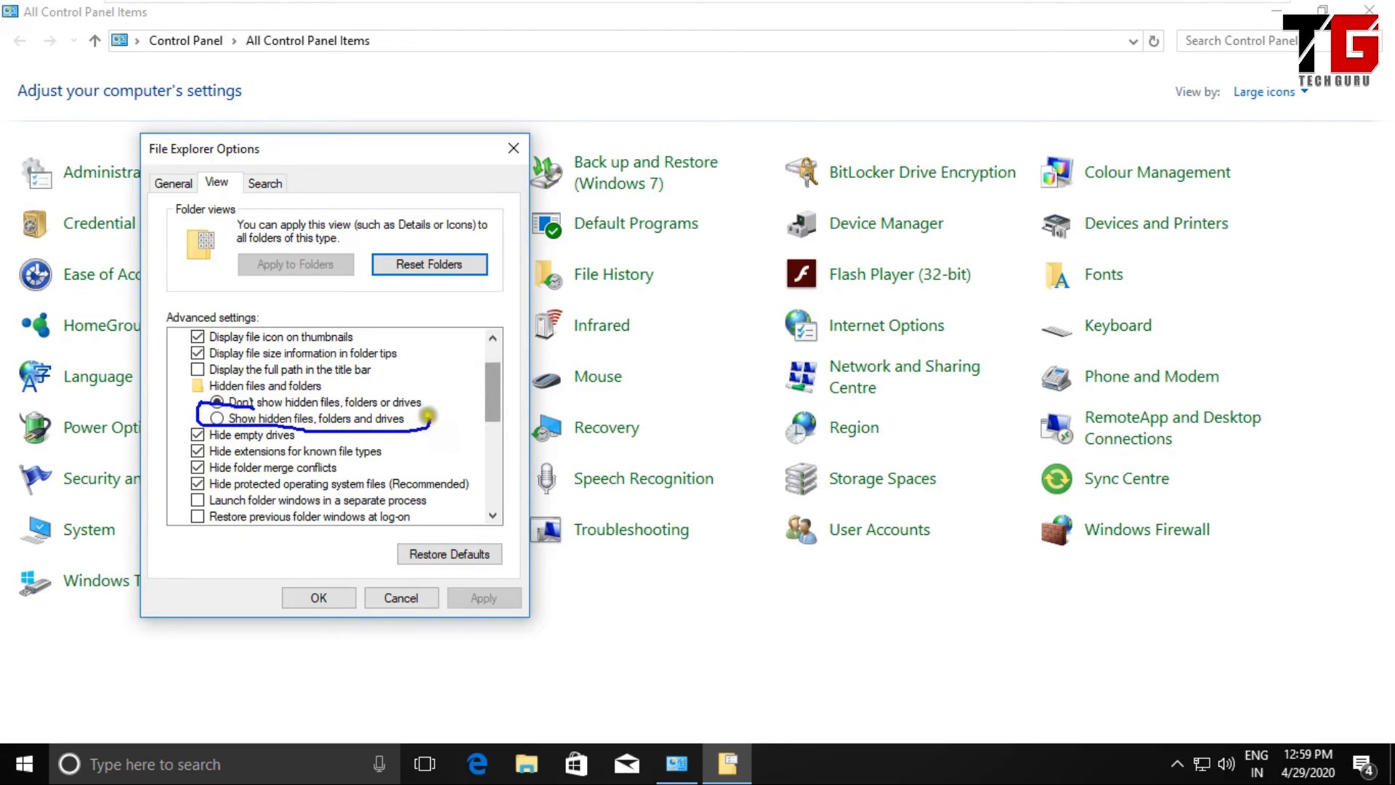
{"action": "left_click_drag", "start_coordinate": [340, 402], "coordinate": [240, 402]}
{"action": "mouse_move", "coordinate": [366, 473]}
{"action": "left_mouse_down"}
{"action": "mouse_move", "coordinate": [182, 472]}
{"action": "mouse_move", "coordinate": [176, 494]}
{"action": "mouse_move", "coordinate": [486, 482]}
{"action": "left_mouse_up"}
{"action": "key", "text": "Escape"}
{"action": "left_click", "coordinate": [217, 418]}
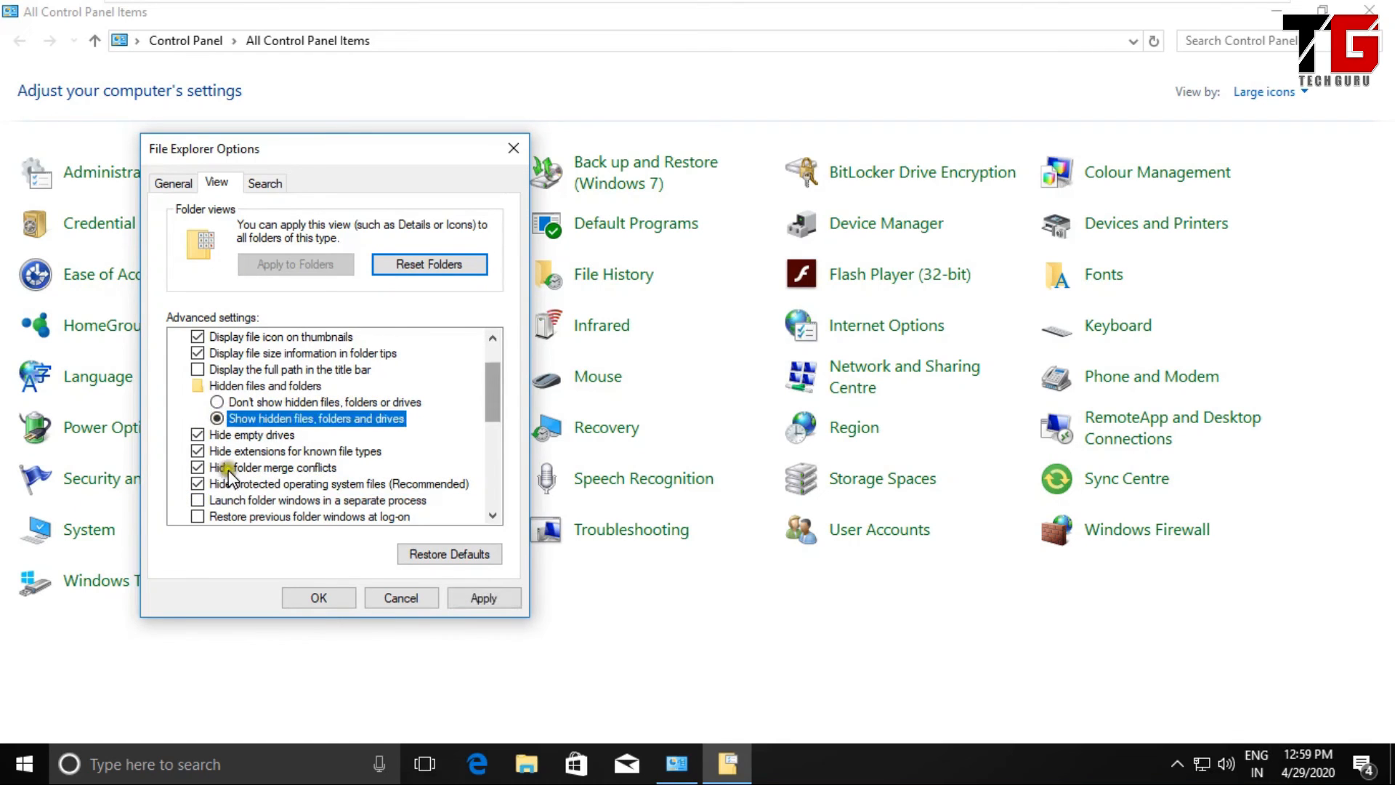
Turn off "Hide protected operating system files (Recommended)", apply the folder options and close Control Panel.
{"action": "left_click", "coordinate": [198, 484]}
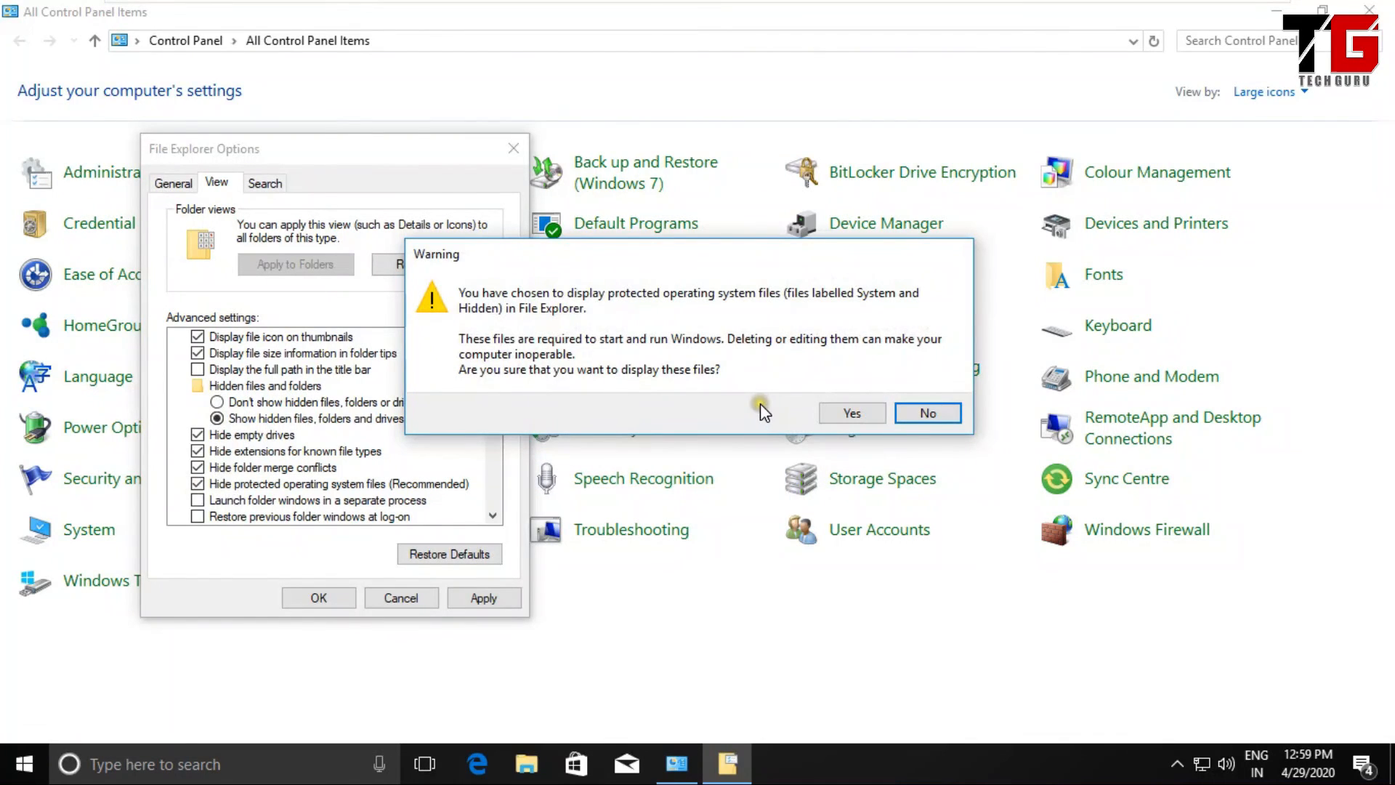
{"action": "left_click", "coordinate": [852, 414]}
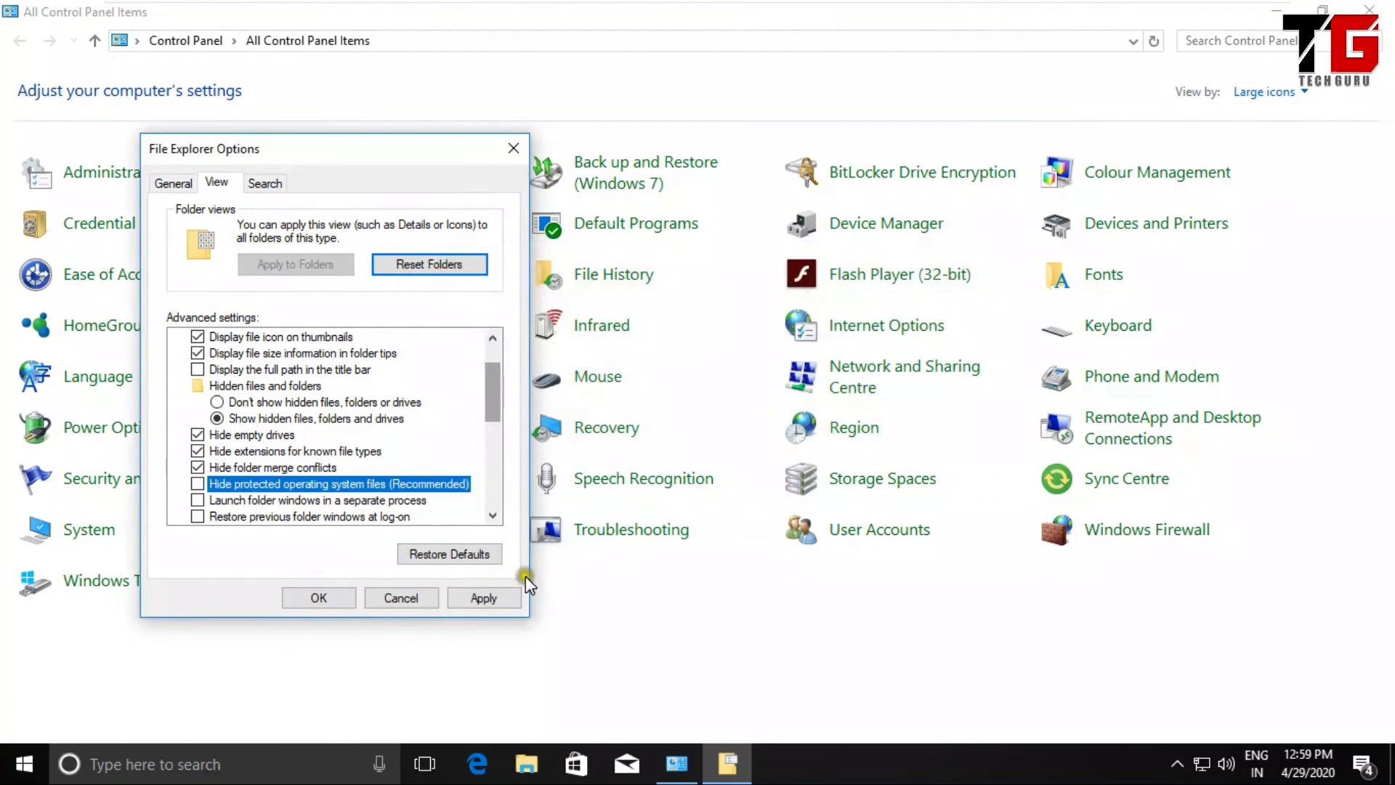
{"action": "left_click", "coordinate": [481, 596]}
{"action": "left_click", "coordinate": [344, 595]}
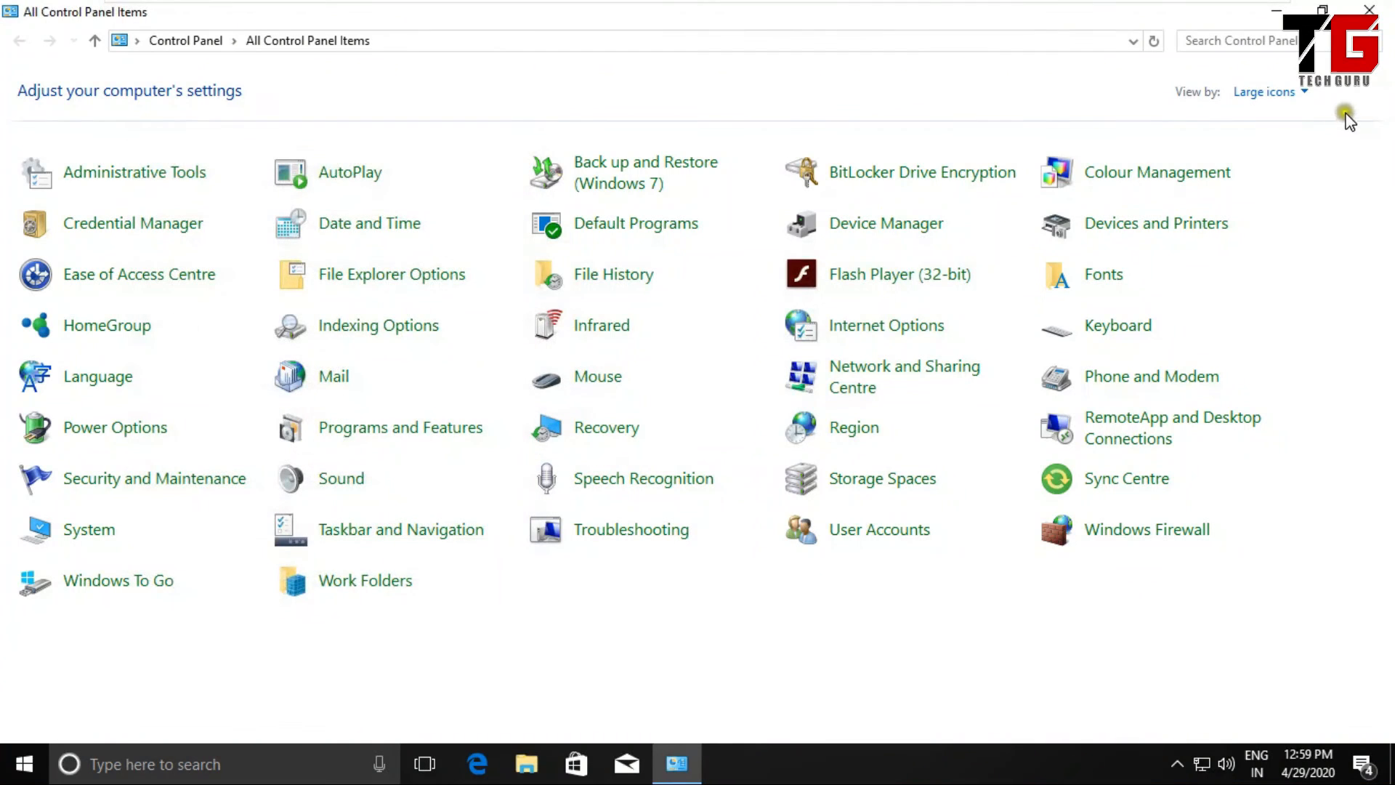
{"action": "left_click", "coordinate": [1372, 12]}
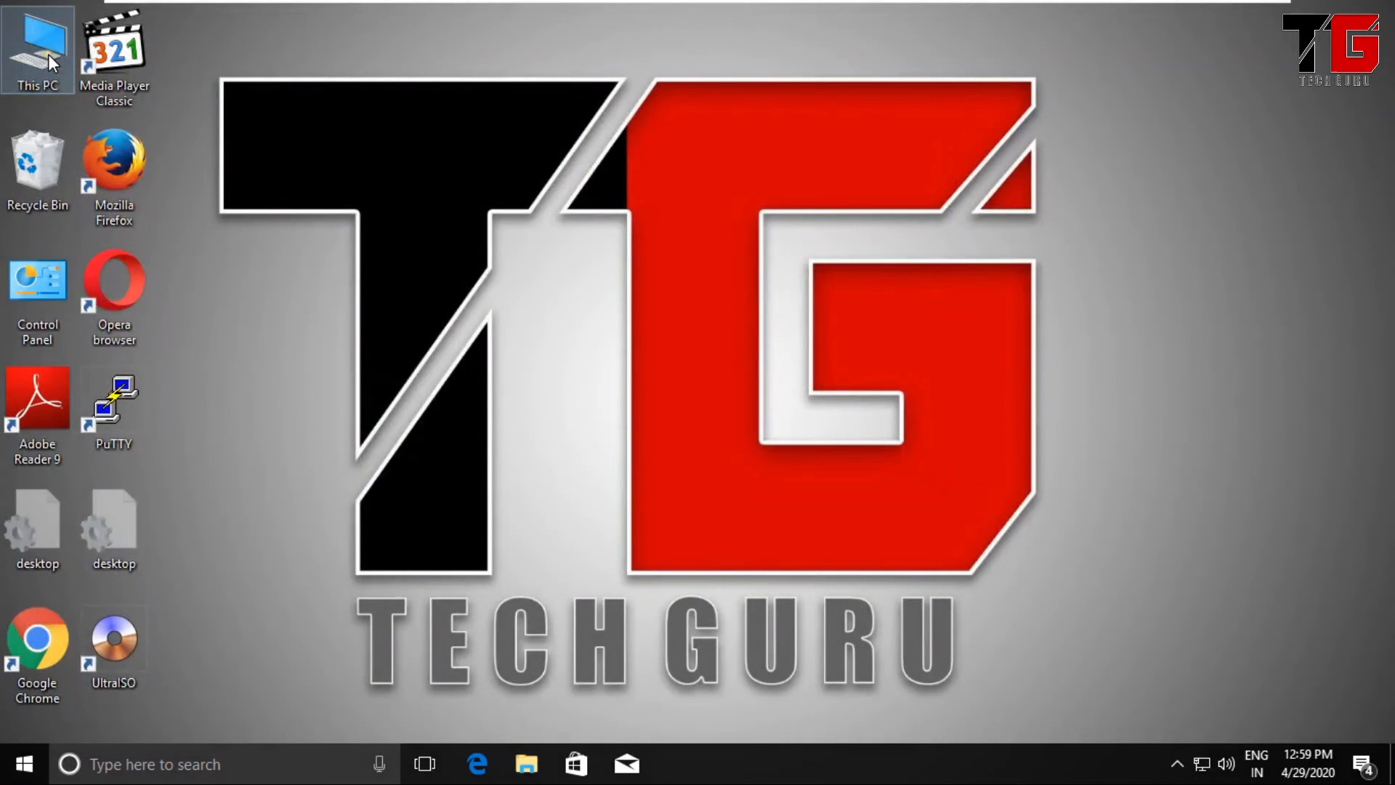
Try to open the System Volume Information folder in the root of Local Disk (C:).
{"action": "double_click", "coordinate": [48, 54]}
{"action": "double_click", "coordinate": [365, 287]}
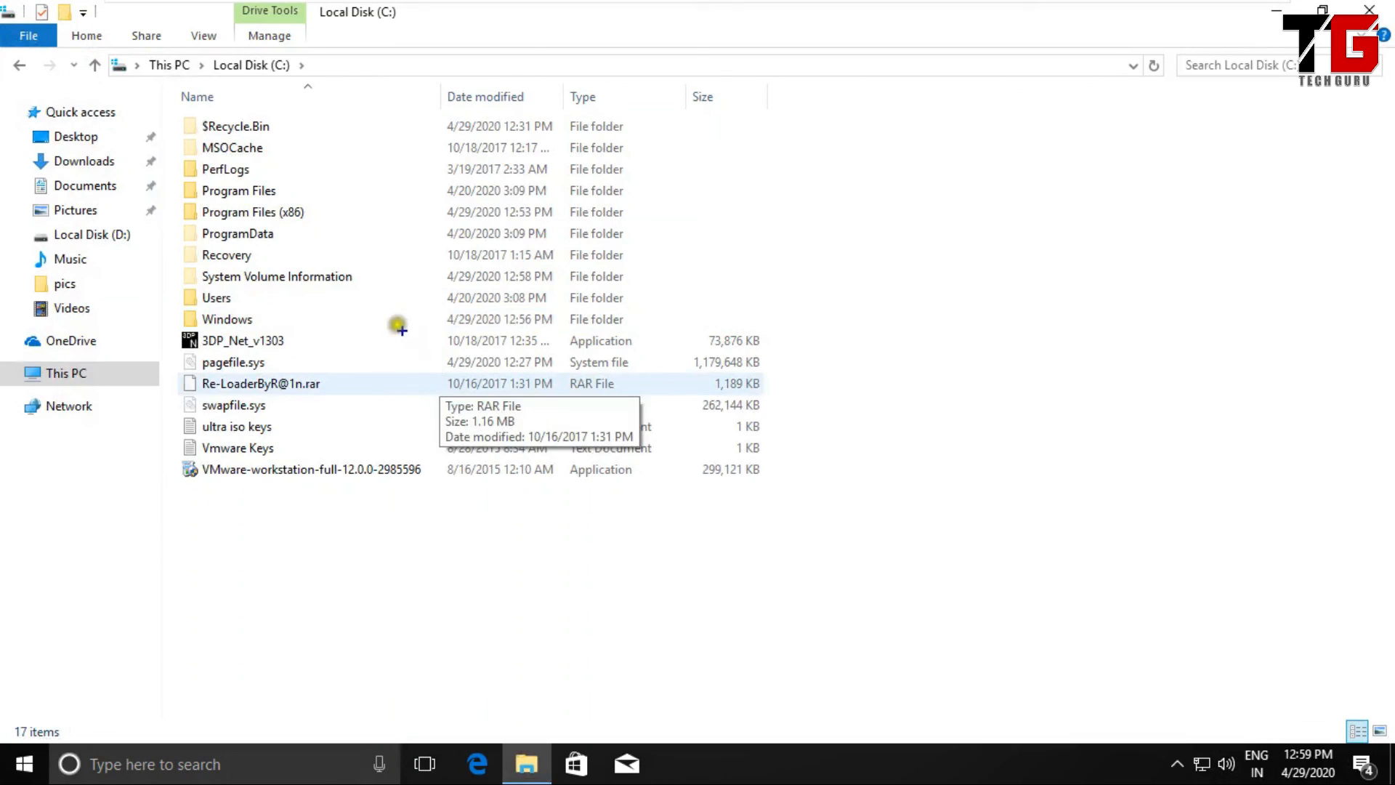
{"action": "mouse_move", "coordinate": [379, 265]}
{"action": "left_mouse_down"}
{"action": "mouse_move", "coordinate": [179, 273]}
{"action": "mouse_move", "coordinate": [294, 298]}
{"action": "mouse_move", "coordinate": [474, 296]}
{"action": "mouse_move", "coordinate": [419, 262]}
{"action": "mouse_move", "coordinate": [385, 261]}
{"action": "left_mouse_up"}
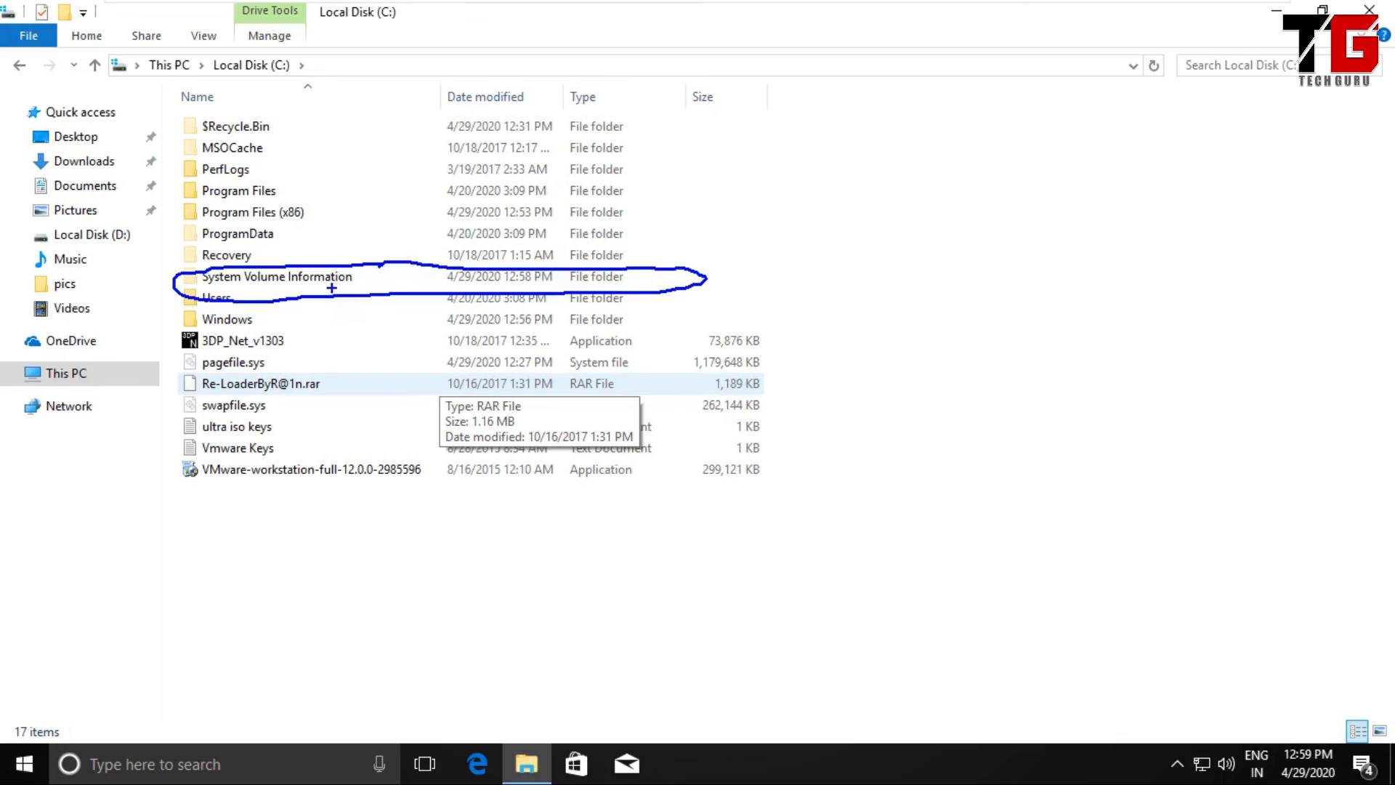
{"action": "double_click", "coordinate": [286, 280]}
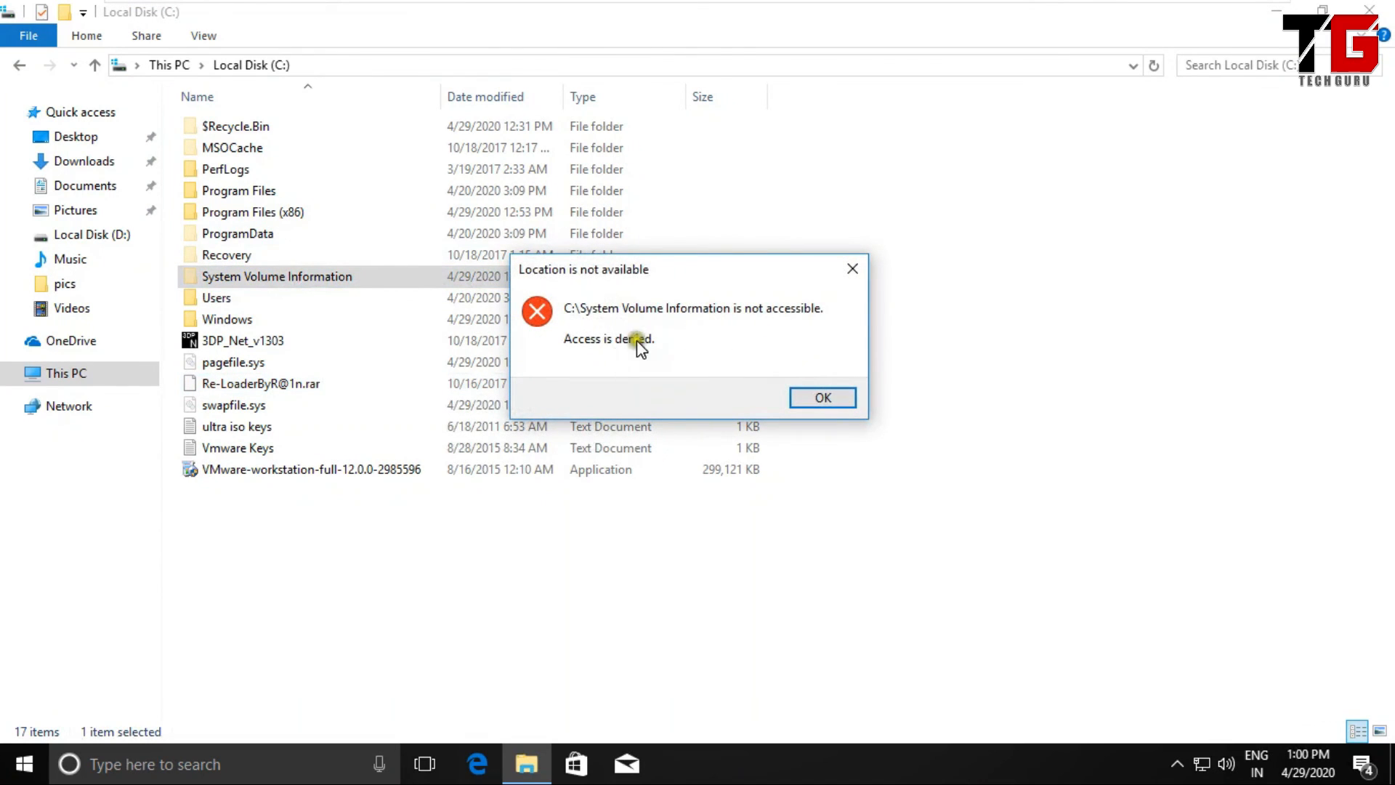
{"action": "left_click", "coordinate": [822, 397]}
Try to open the System Volume Information folder on Local Disk (D:) and close the window.
{"action": "double_click", "coordinate": [503, 287]}
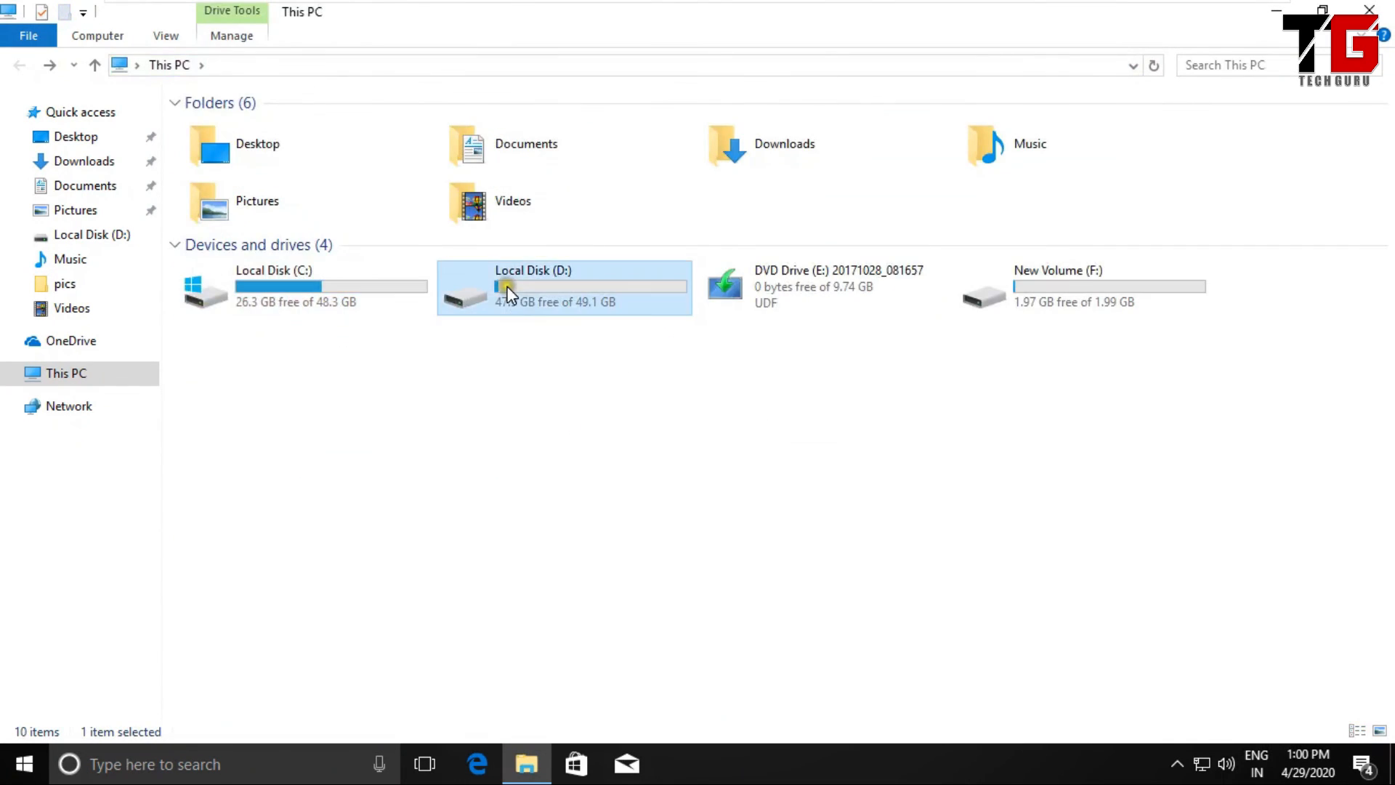
{"action": "mouse_move", "coordinate": [346, 149]}
{"action": "left_mouse_down"}
{"action": "mouse_move", "coordinate": [157, 175]}
{"action": "mouse_move", "coordinate": [421, 187]}
{"action": "mouse_move", "coordinate": [342, 144]}
{"action": "left_mouse_up"}
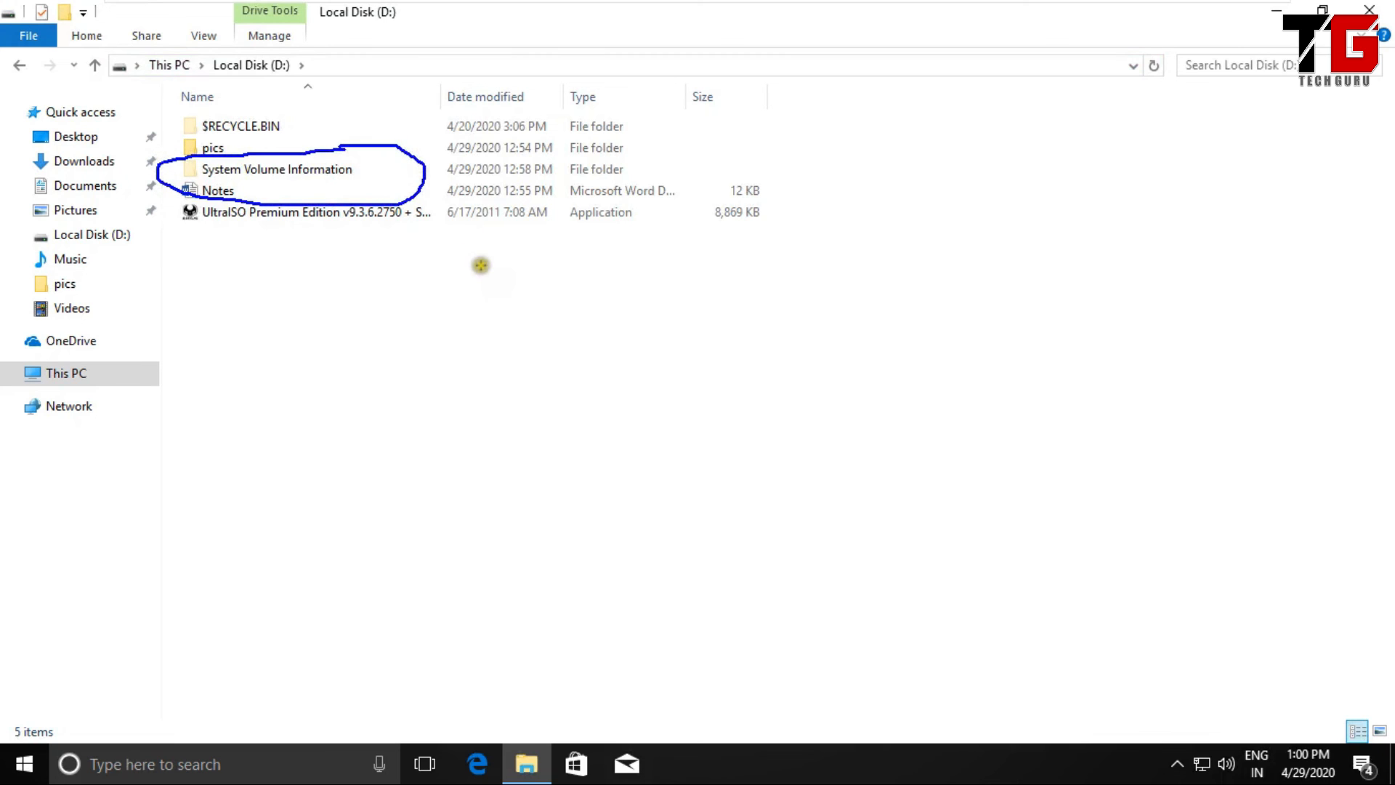
{"action": "double_click", "coordinate": [331, 168]}
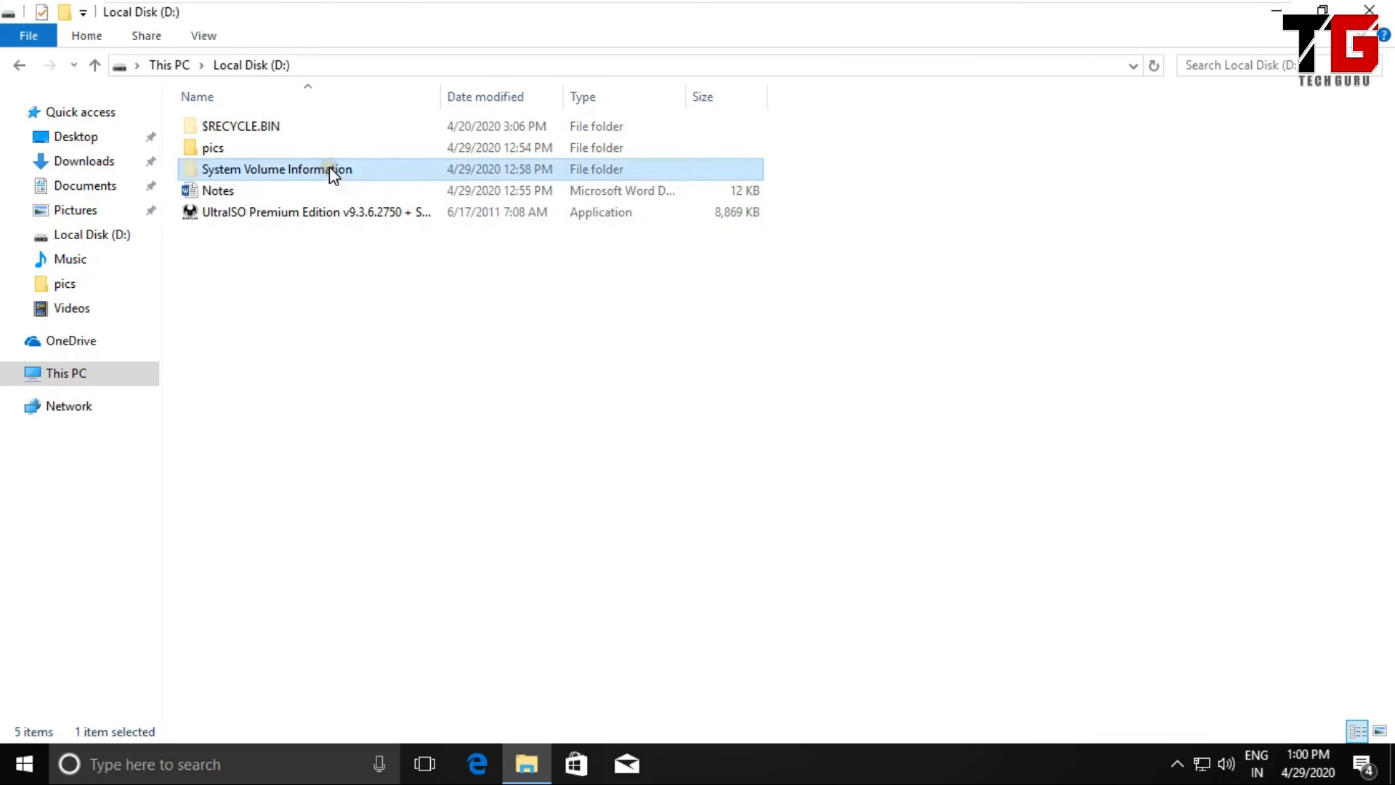
{"action": "left_click", "coordinate": [824, 396]}
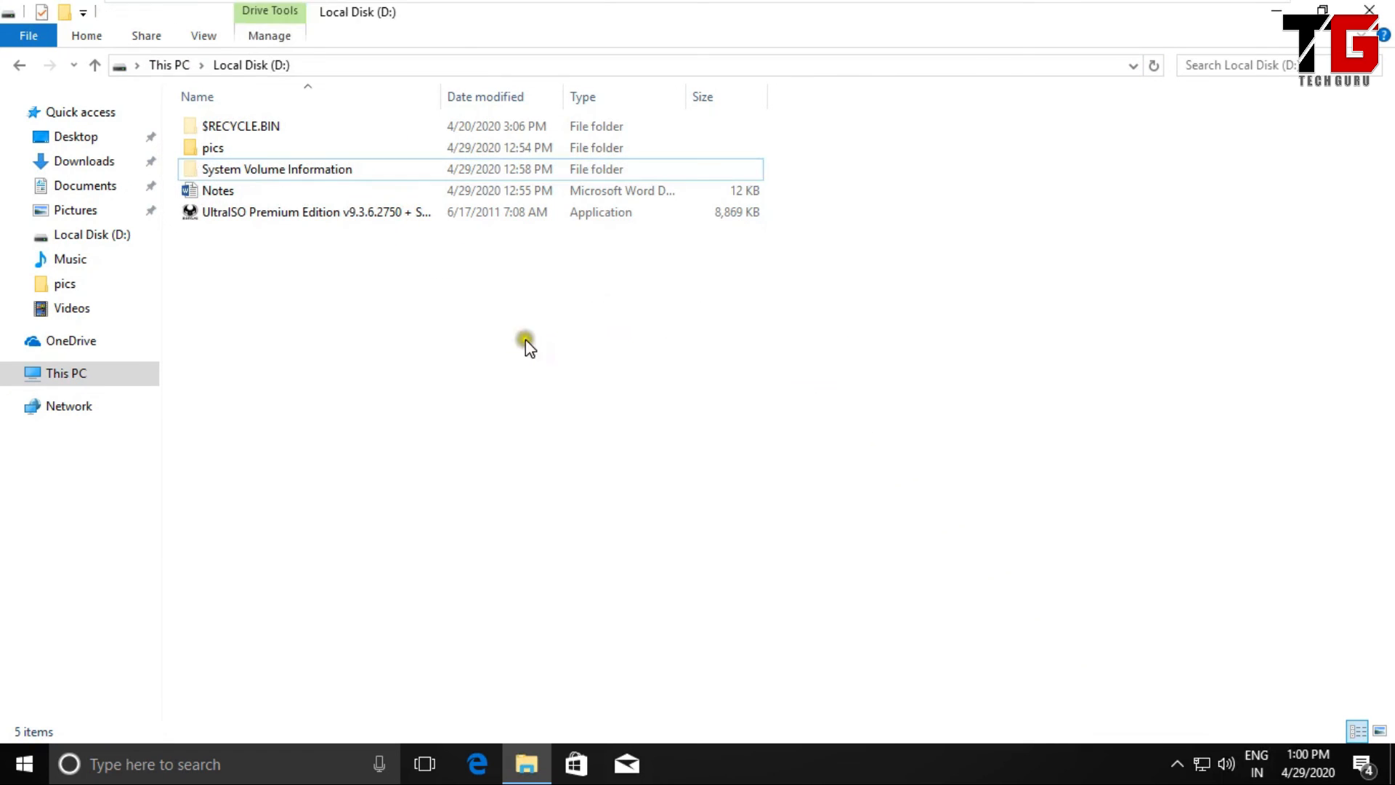
{"action": "left_click", "coordinate": [1369, 10]}
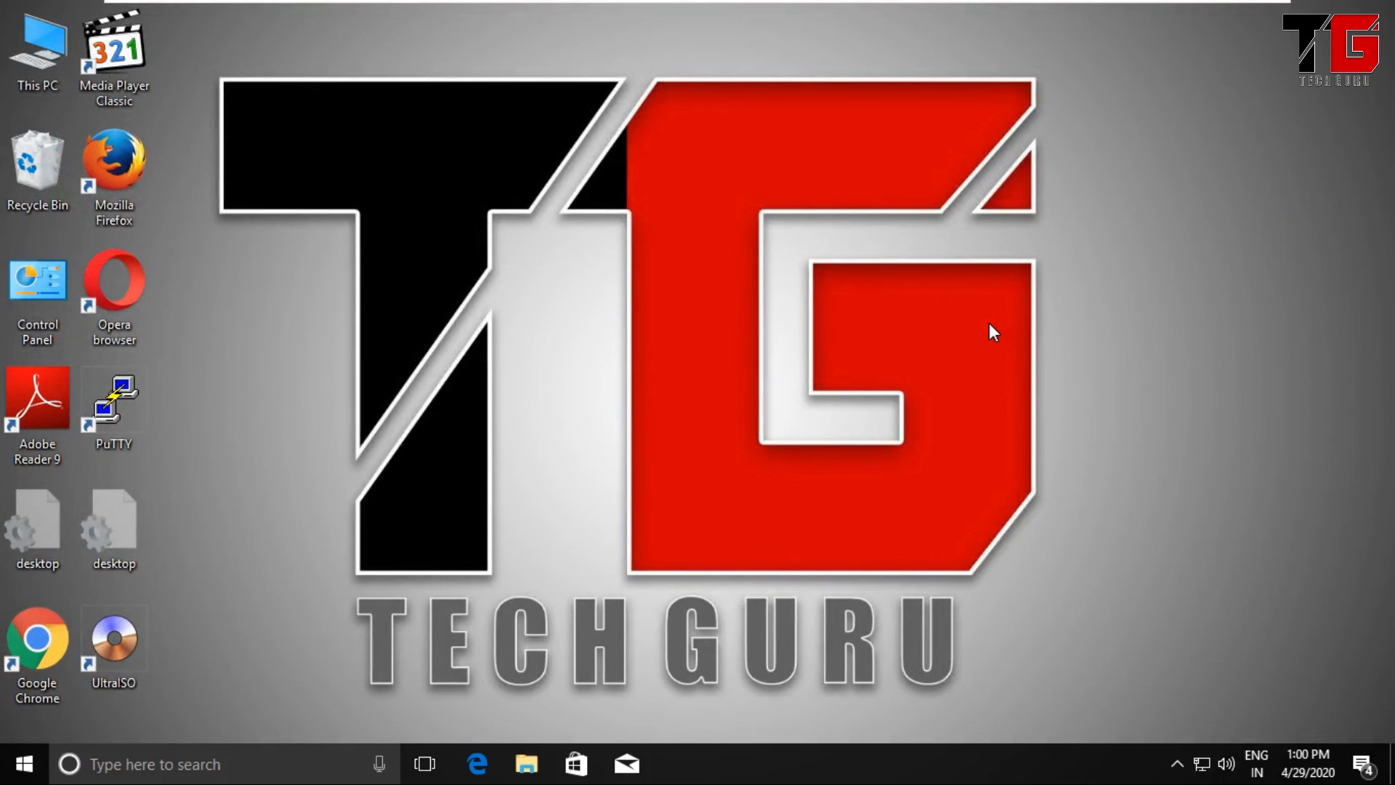